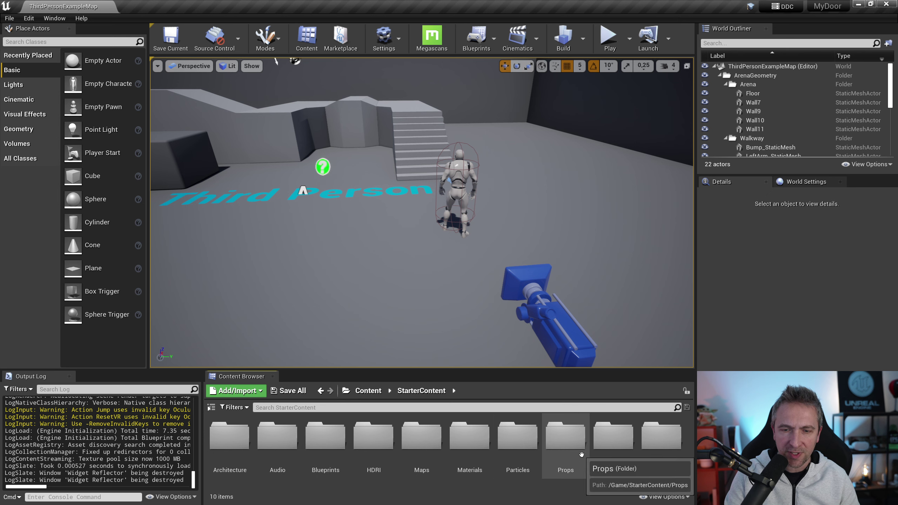
Step: Browse the starter Props folder to inspect the SM_DoorFrame mesh, then return to Content
{"action": "double_click", "coordinate": [577, 449]}
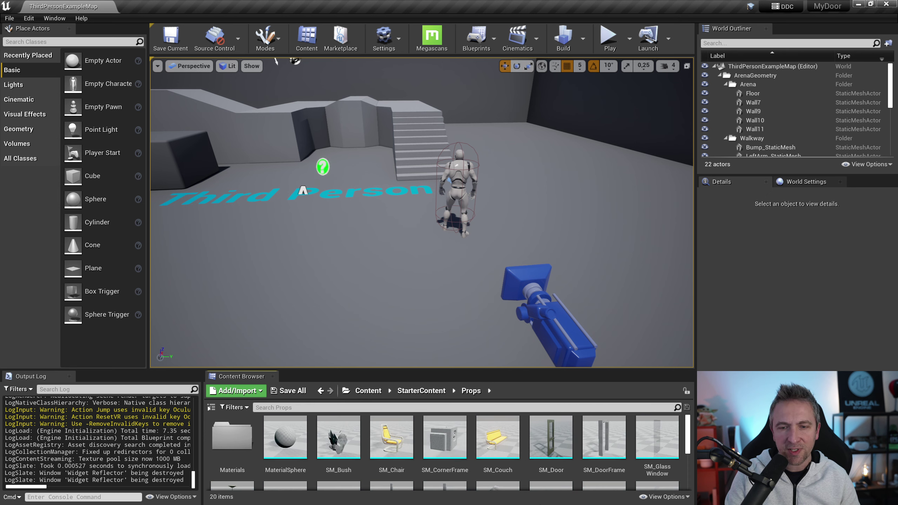
{"action": "left_click", "coordinate": [550, 438]}
{"action": "left_click", "coordinate": [604, 438]}
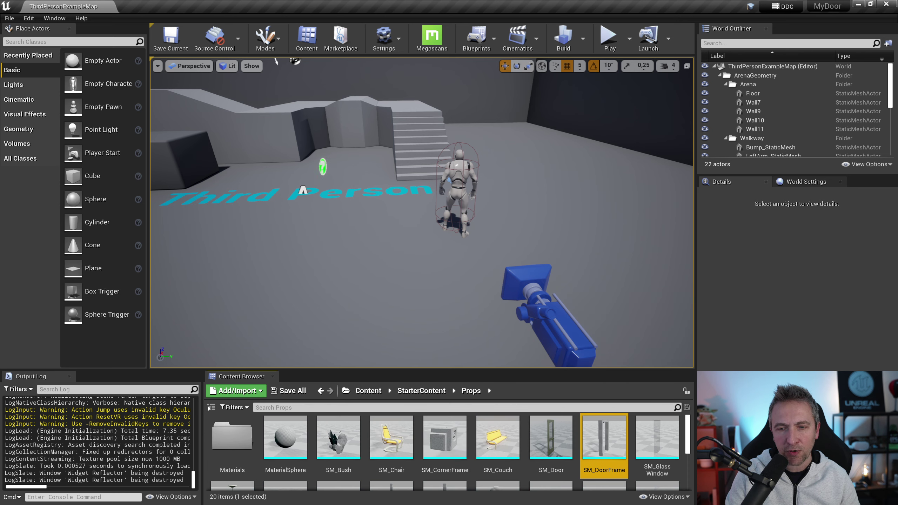
{"action": "left_click", "coordinate": [383, 390]}
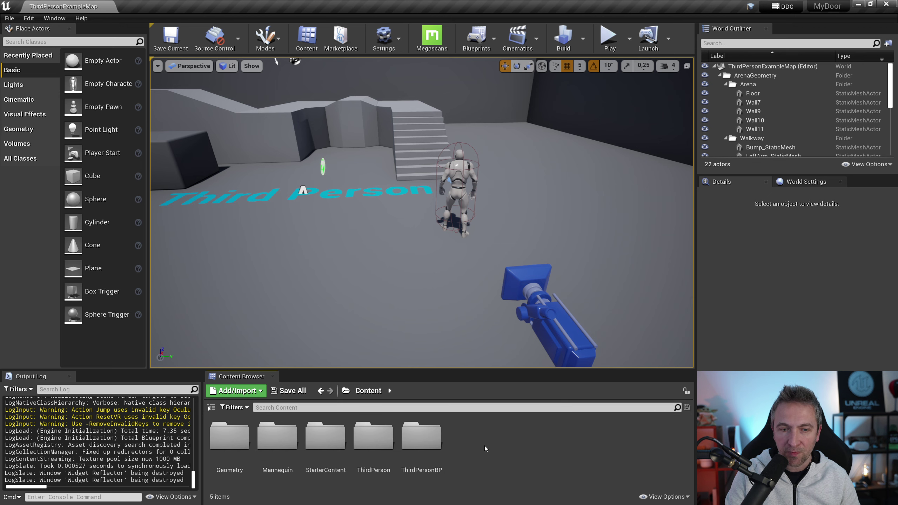
Step: Create an Actor Blueprint class named BP_door in Content and open it
{"action": "right_click", "coordinate": [504, 440]}
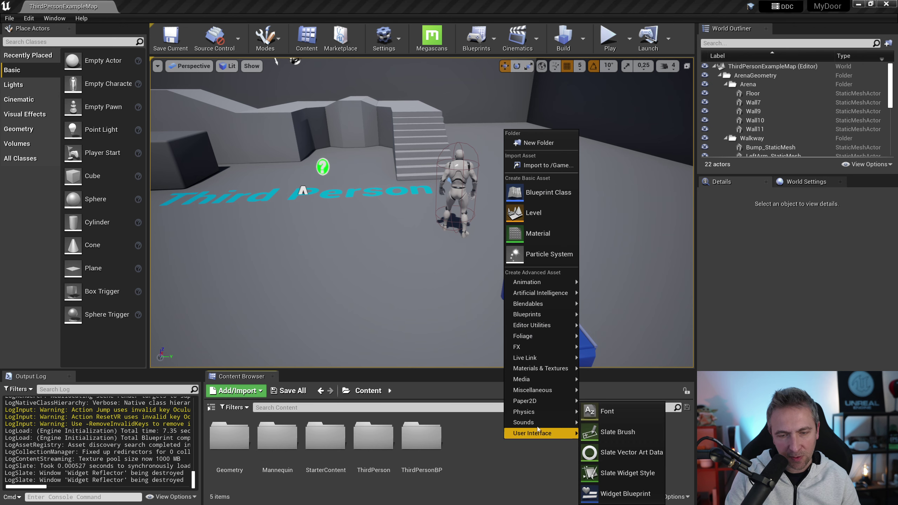
{"action": "left_click", "coordinate": [554, 191]}
{"action": "left_click", "coordinate": [409, 216]}
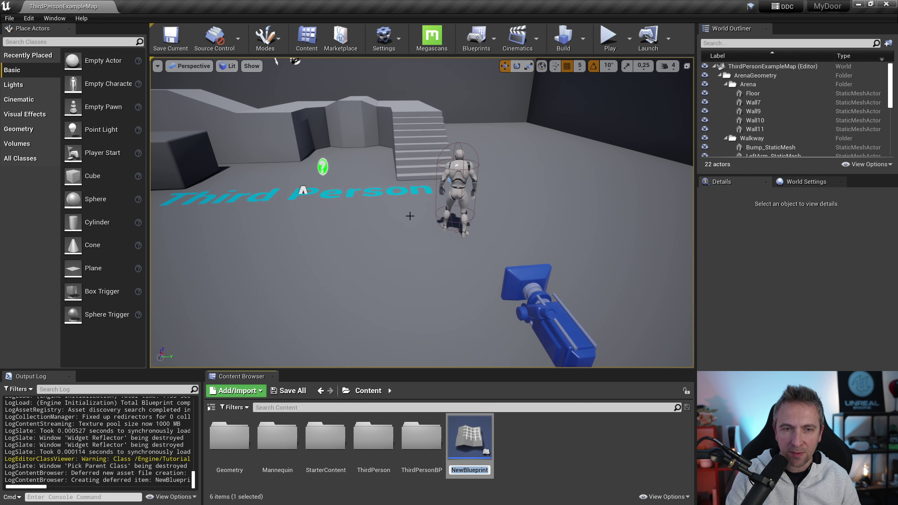
{"action": "type", "text": "BP_door"}
{"action": "key", "text": "Return"}
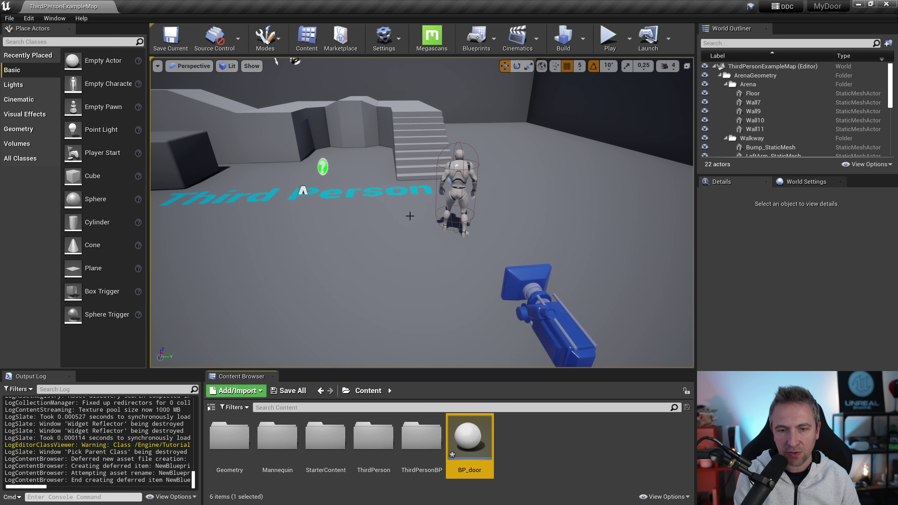
{"action": "double_click", "coordinate": [468, 439]}
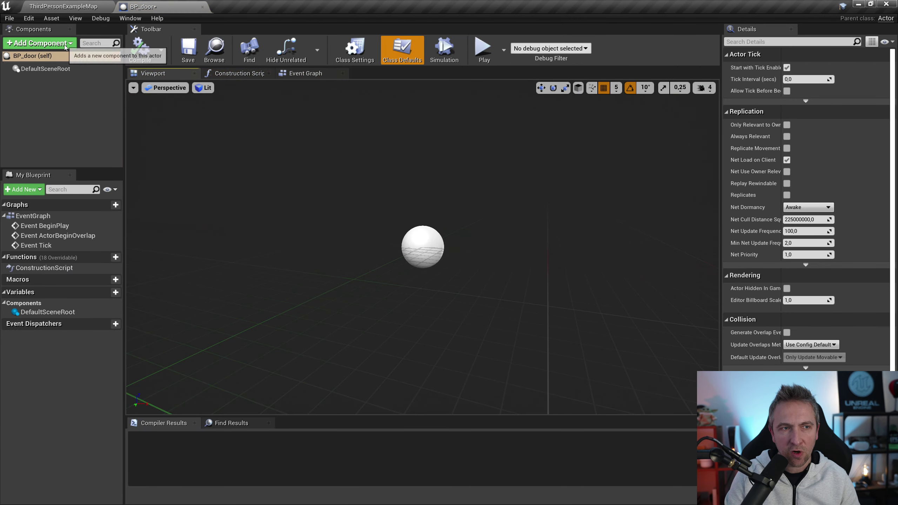
Step: Add a Static Mesh component named frame and duplicate it as door
{"action": "left_click", "coordinate": [65, 43]}
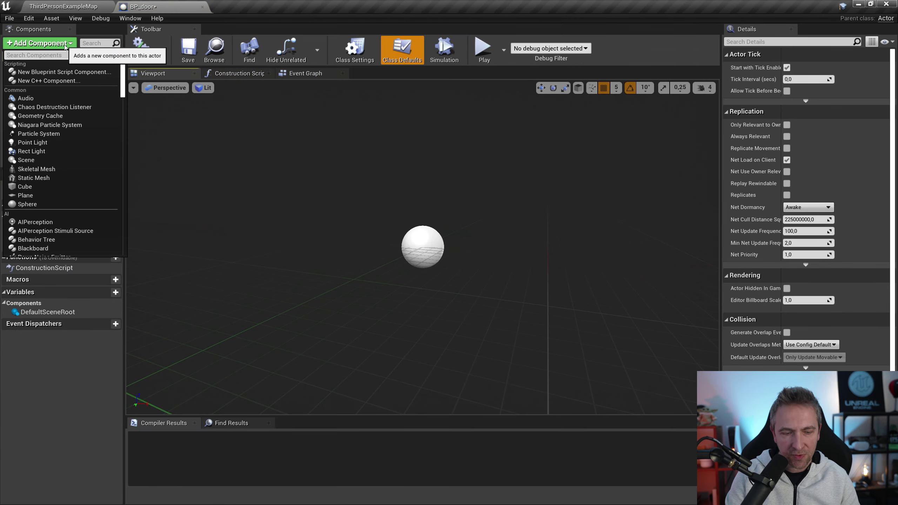
{"action": "type", "text": "stat"}
{"action": "left_click", "coordinate": [61, 105]}
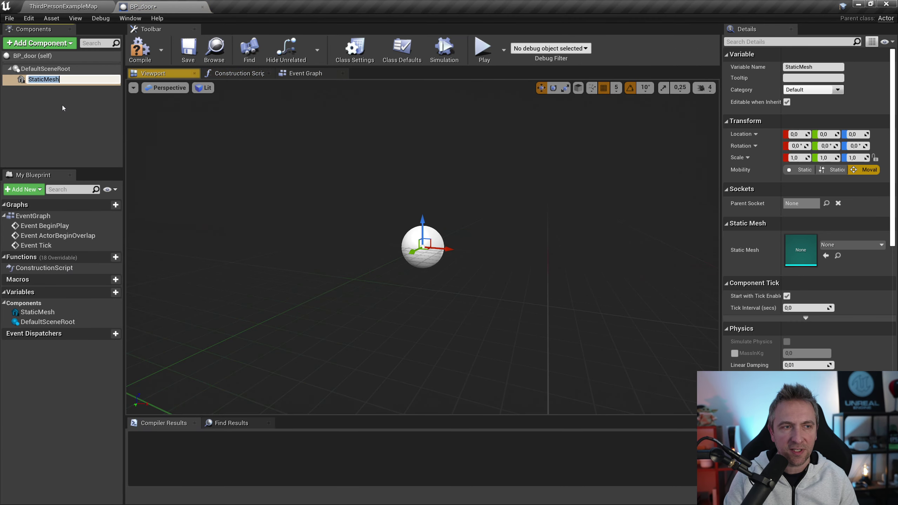
{"action": "type", "text": "frame"}
{"action": "key", "text": "Return"}
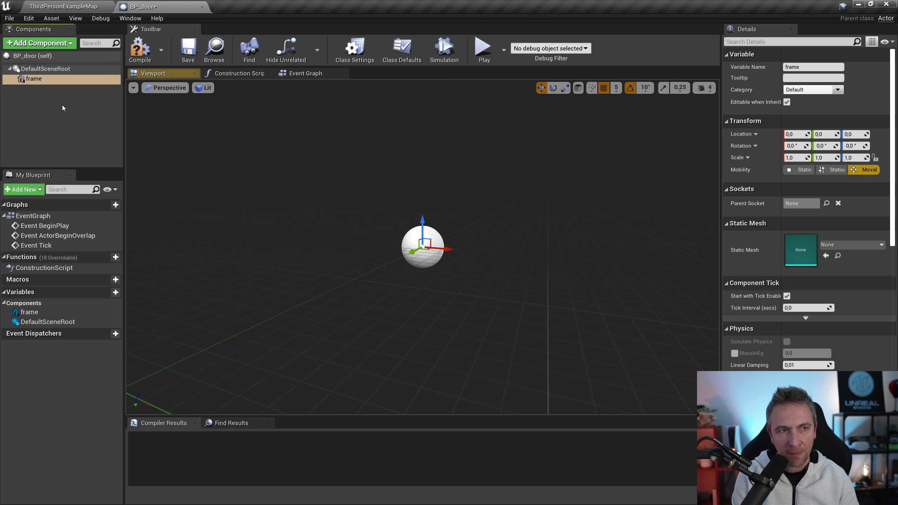
{"action": "right_click", "coordinate": [45, 80]}
{"action": "left_click", "coordinate": [74, 145]}
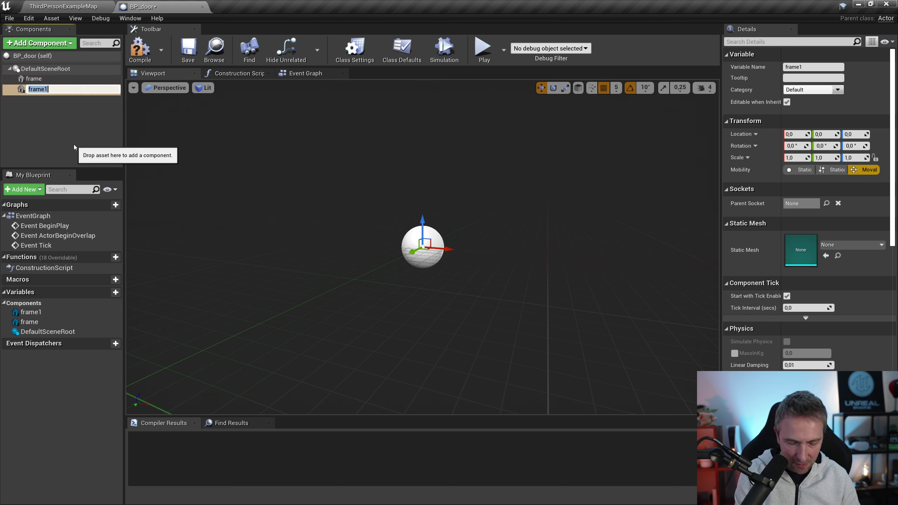
{"action": "type", "text": "door"}
{"action": "key", "text": "Return"}
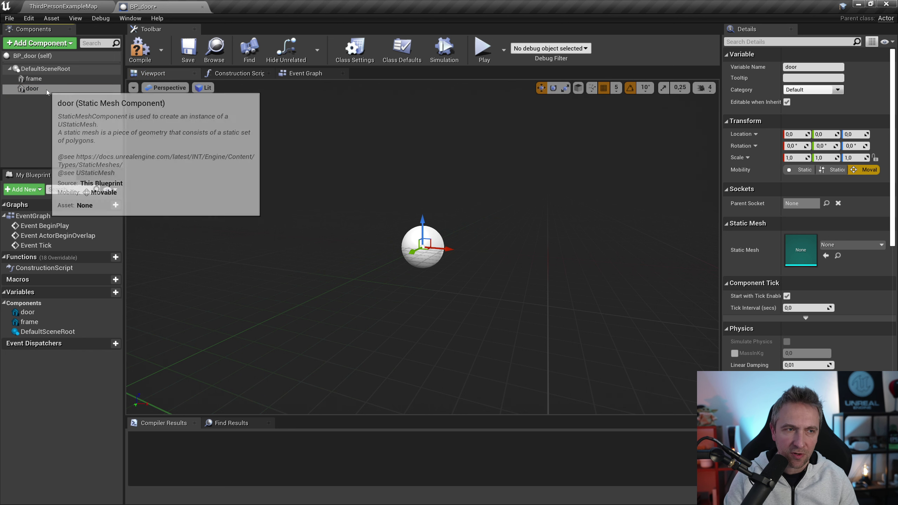
Step: Assign SM_DoorFrame as the frame component's static mesh
{"action": "left_click", "coordinate": [841, 247]}
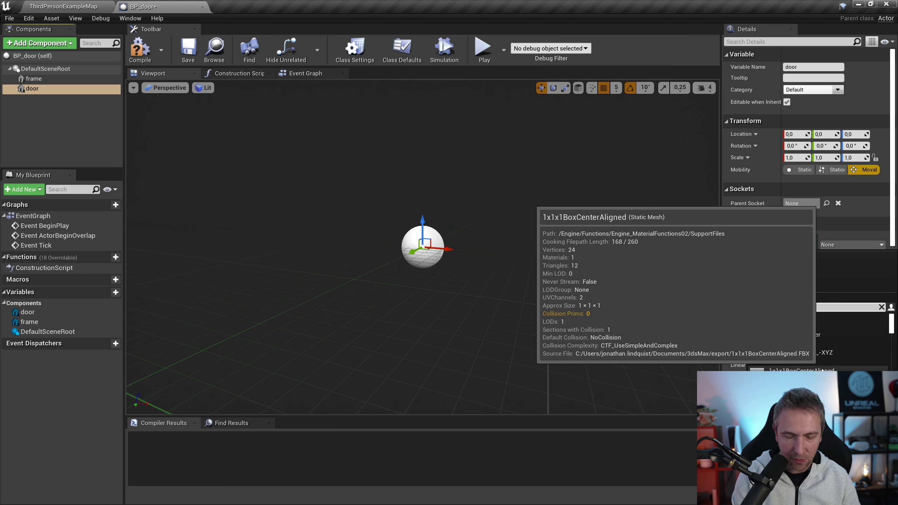
{"action": "left_click", "coordinate": [352, 227]}
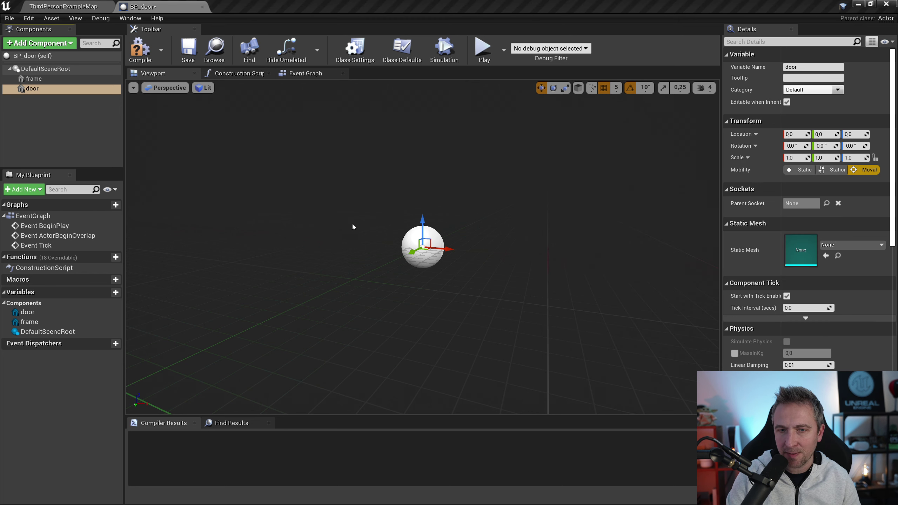
{"action": "left_click", "coordinate": [34, 79]}
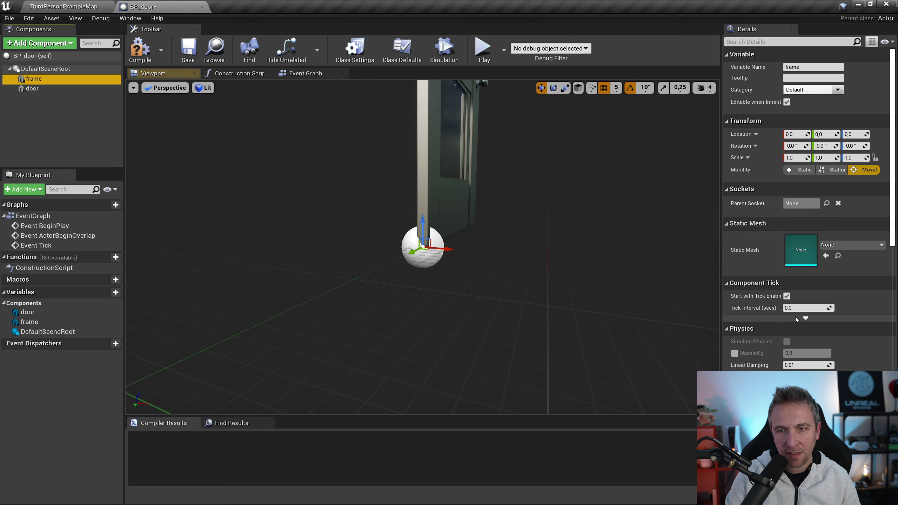
{"action": "left_click", "coordinate": [834, 248]}
{"action": "type", "text": "sm fram"}
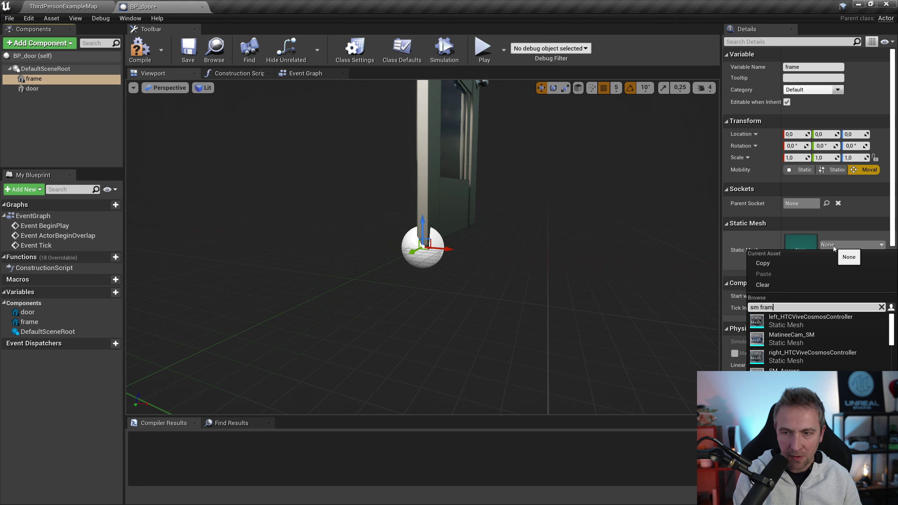
{"action": "type", "text": "e"}
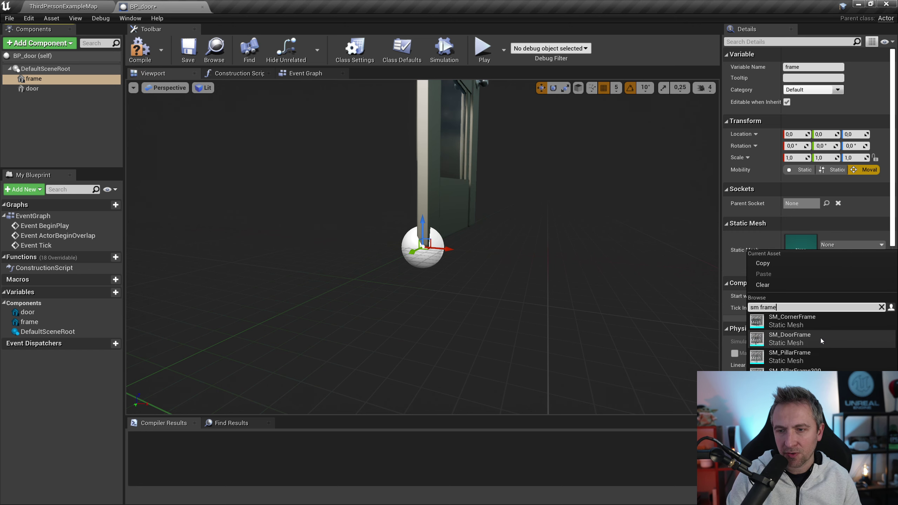
{"action": "left_click", "coordinate": [820, 338]}
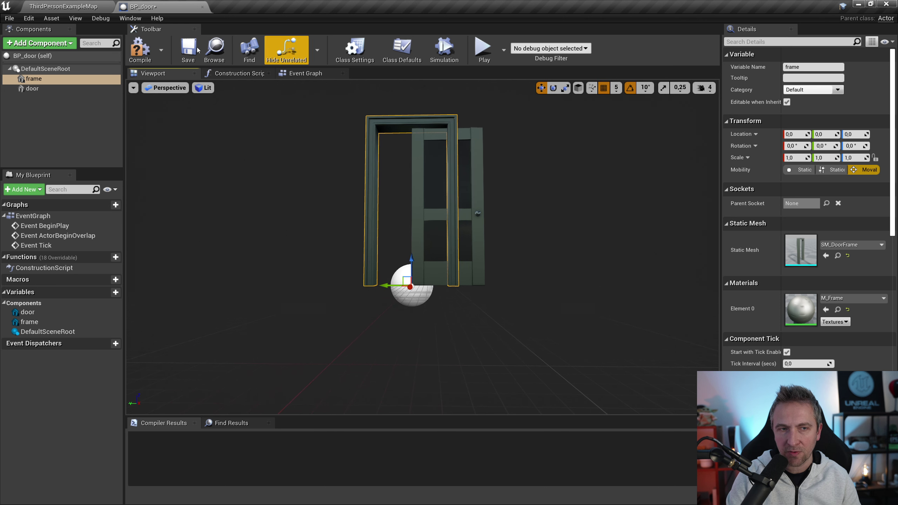
Step: Select and focus the door component, and set grid snapping to 5
{"action": "left_click", "coordinate": [33, 88]}
{"action": "key", "text": "f"}
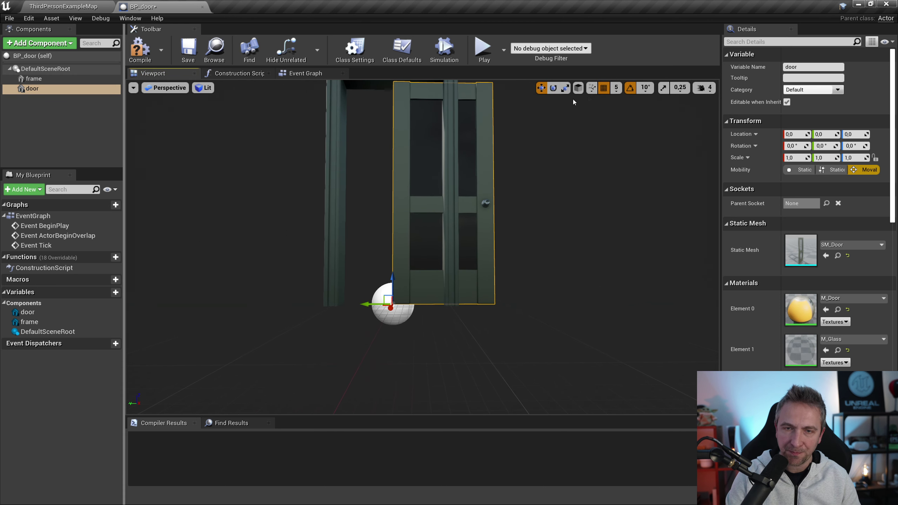
{"action": "left_click", "coordinate": [620, 91]}
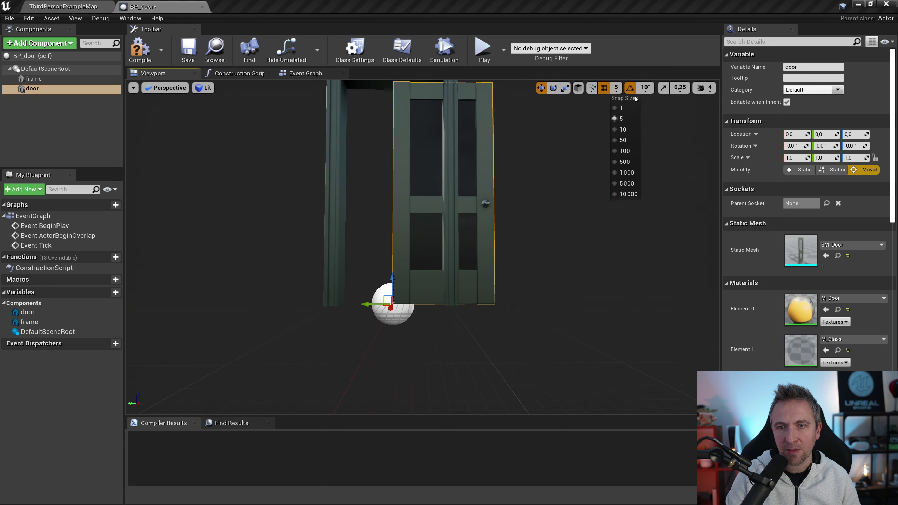
{"action": "left_click", "coordinate": [620, 116]}
Step: Move the door along Y to location 45 so it sits inside the frame
{"action": "mouse_move", "coordinate": [368, 304]}
{"action": "left_mouse_down"}
{"action": "mouse_move", "coordinate": [299, 282]}
{"action": "mouse_move", "coordinate": [354, 319]}
{"action": "left_mouse_up"}
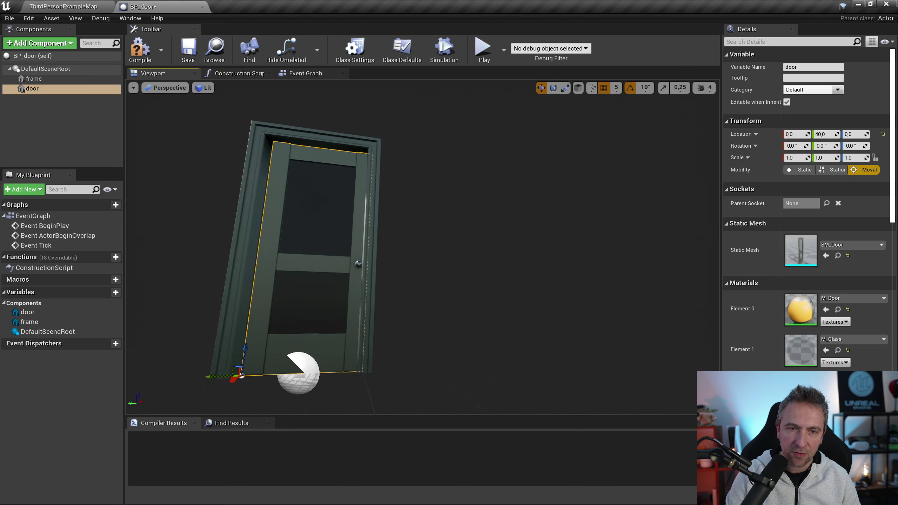
{"action": "scroll", "coordinate": [353, 318], "scroll_direction": "up", "scroll_amount": 5}
{"action": "mouse_move", "coordinate": [395, 358]}
{"action": "left_mouse_down", "text": "alt"}
{"action": "mouse_move", "coordinate": [450, 344]}
{"action": "mouse_move", "coordinate": [409, 342]}
{"action": "left_mouse_up", "text": "alt"}
{"action": "scroll", "coordinate": [409, 342], "scroll_direction": "down", "scroll_amount": 5}
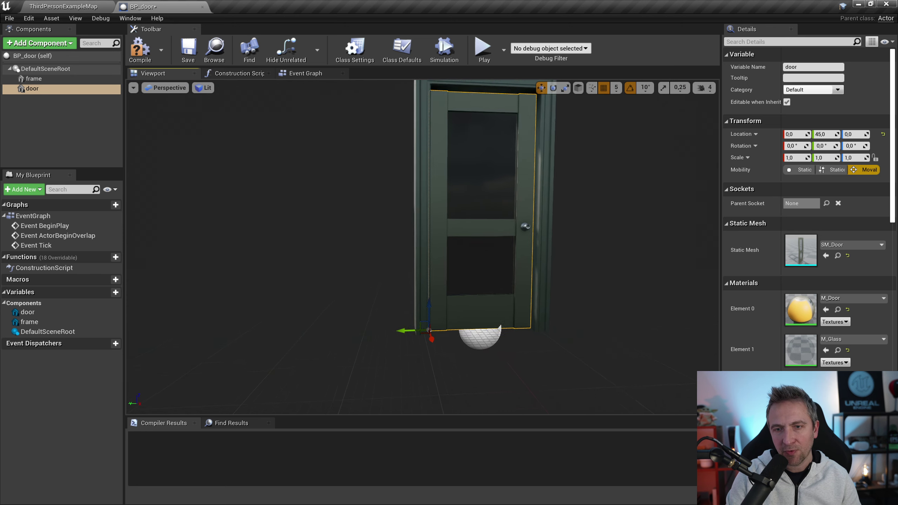
{"action": "scroll", "coordinate": [594, 321], "scroll_direction": "up", "scroll_amount": 3}
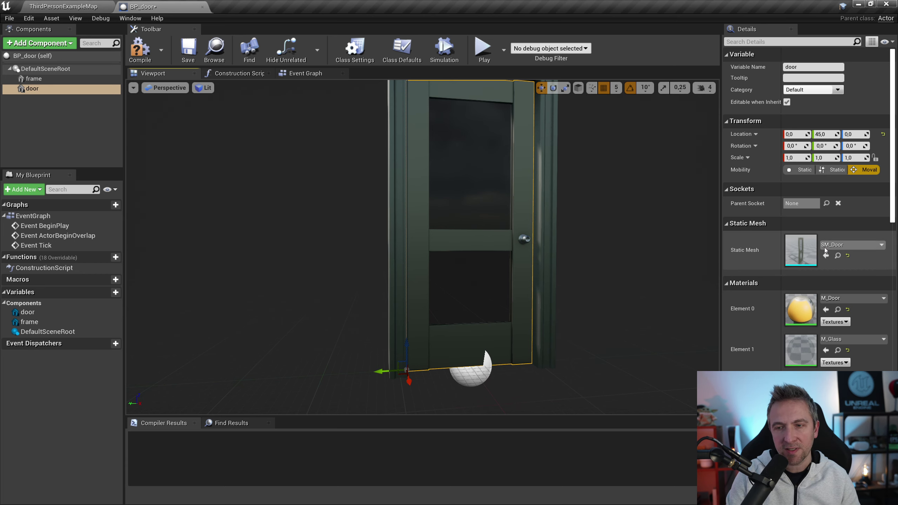
Step: Open SM_Door in the mesh editor and add a box simplified collision
{"action": "double_click", "coordinate": [801, 250]}
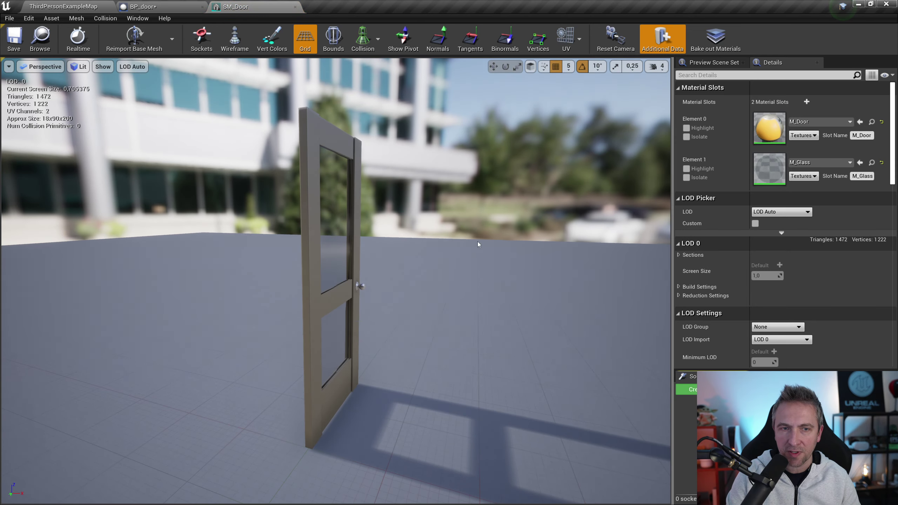
{"action": "left_click_drag", "start_coordinate": [477, 245], "coordinate": [358, 125]}
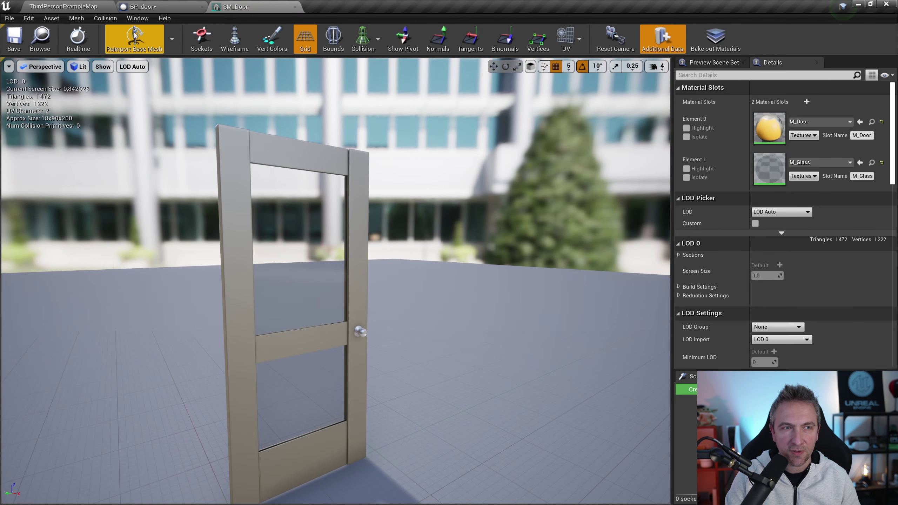
{"action": "left_click", "coordinate": [114, 19]}
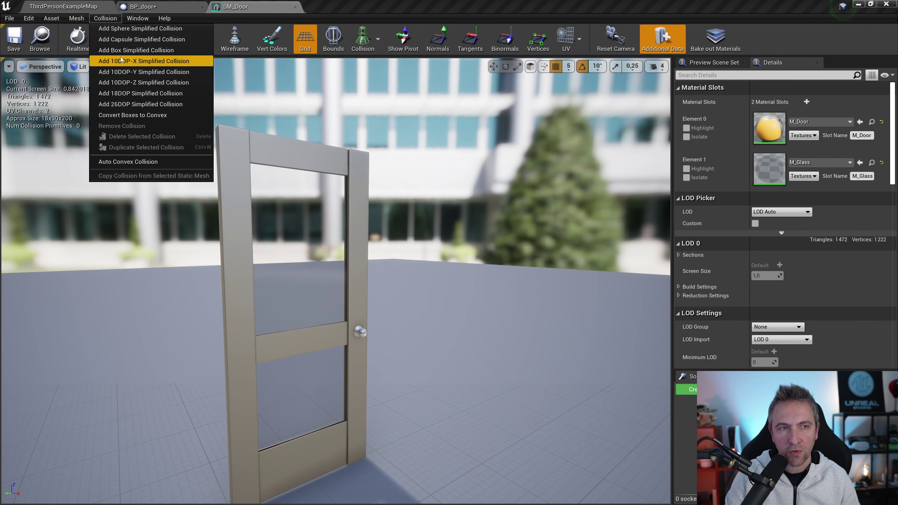
{"action": "left_click", "coordinate": [136, 51]}
{"action": "left_click_drag", "start_coordinate": [459, 219], "coordinate": [382, 217]}
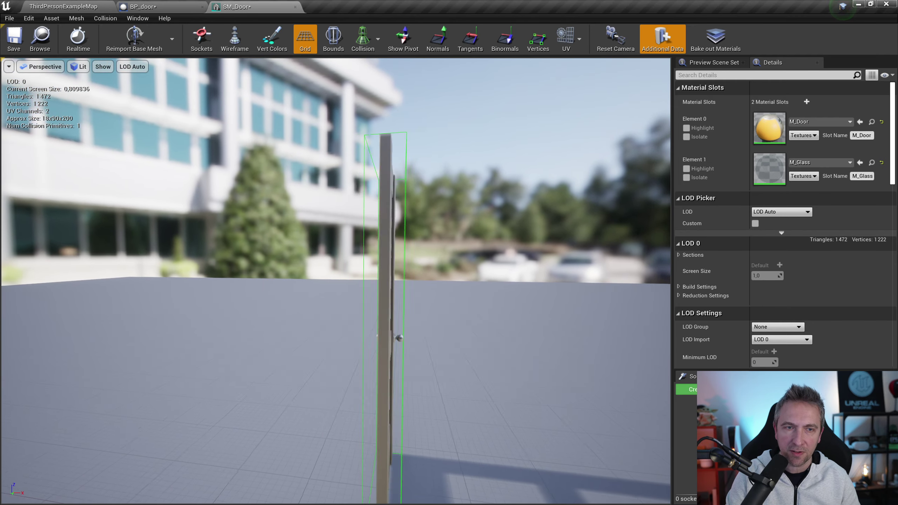
{"action": "left_click_drag", "start_coordinate": [385, 250], "coordinate": [523, 350]}
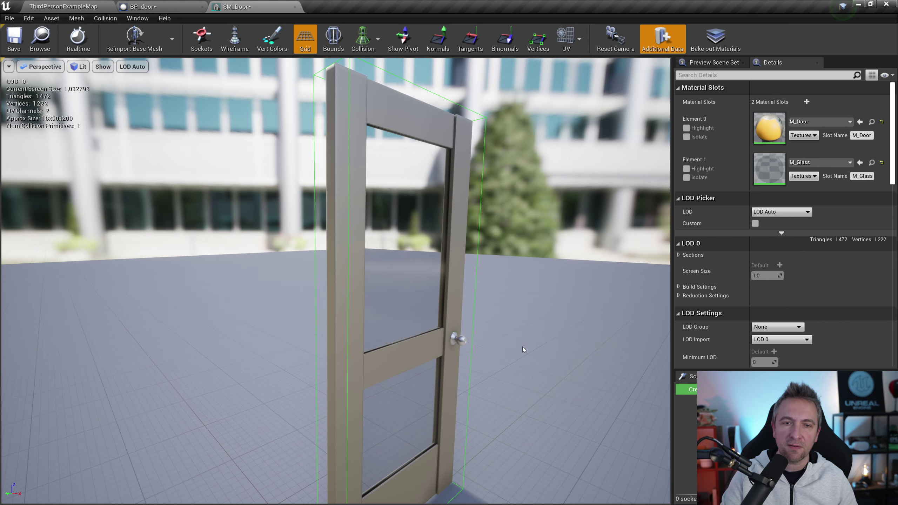
{"action": "left_click_drag", "start_coordinate": [494, 204], "coordinate": [397, 143]}
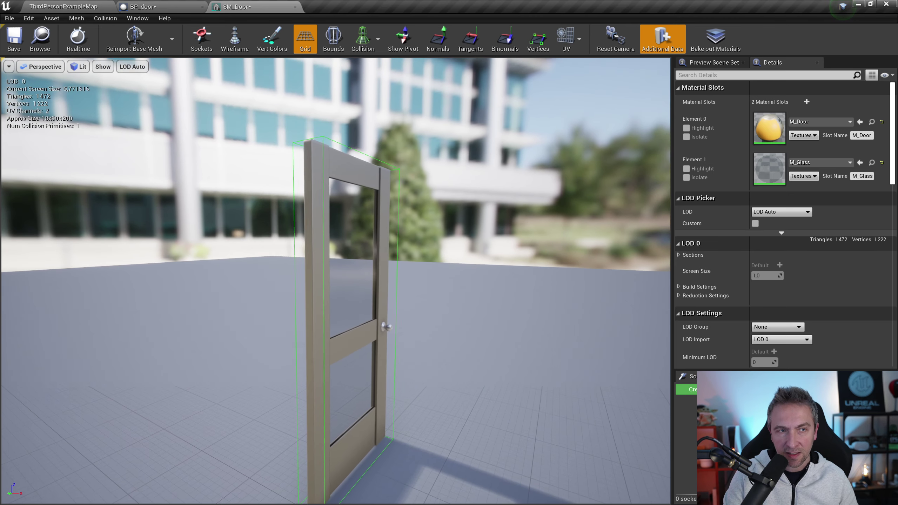
{"action": "left_click_drag", "start_coordinate": [460, 247], "coordinate": [512, 229]}
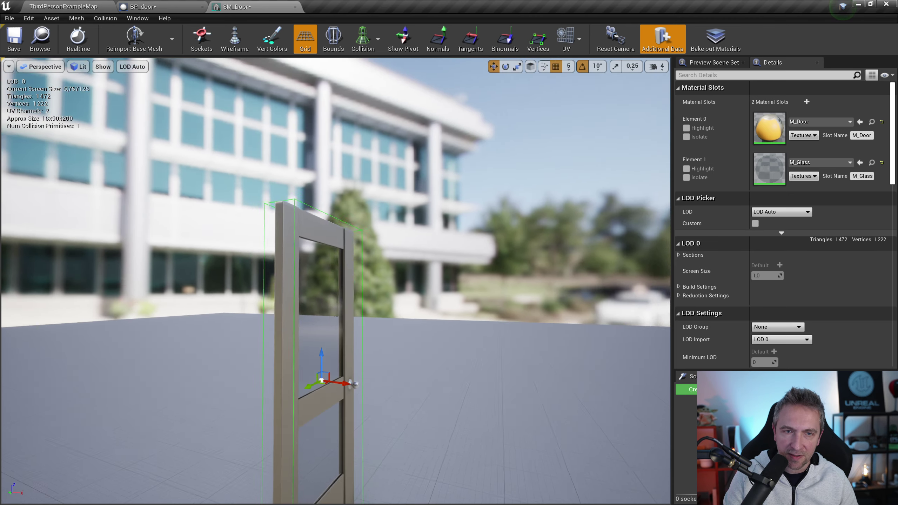
Step: Scale the collision box thinner to fit the door without snapping, save SM_Door, and close the editor
{"action": "left_click", "coordinate": [615, 68]}
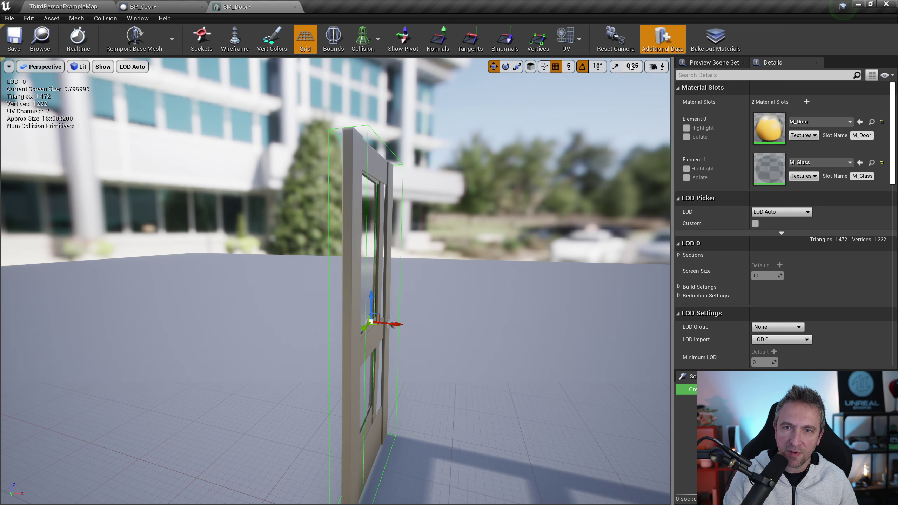
{"action": "key", "text": "e"}
{"action": "key", "text": "r"}
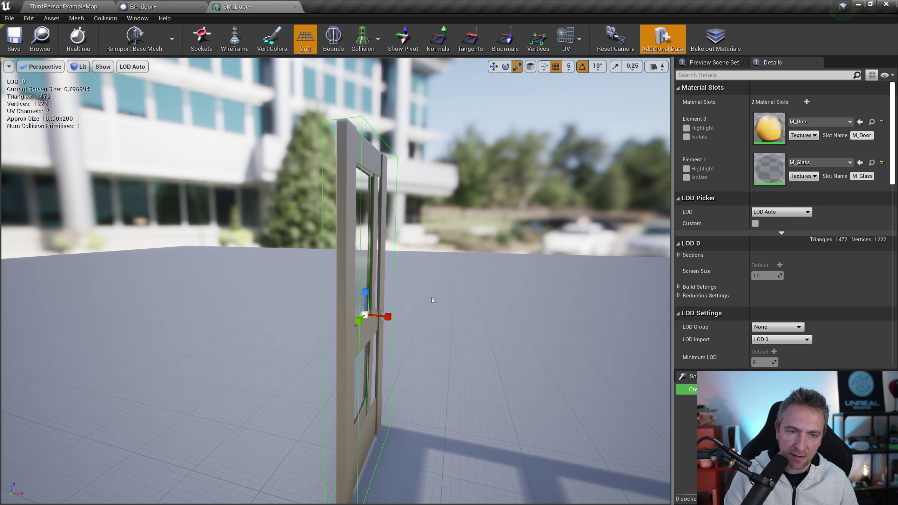
{"action": "left_click_drag", "start_coordinate": [389, 312], "coordinate": [383, 313]}
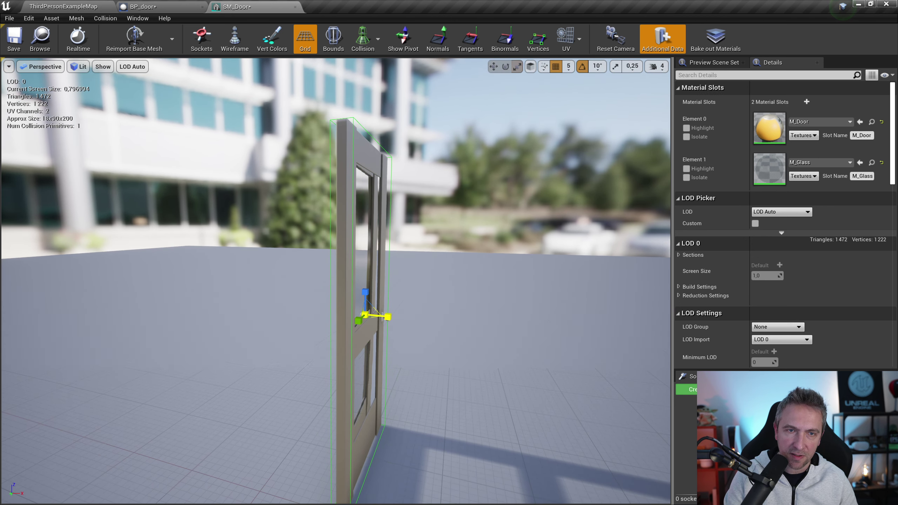
{"action": "right_click_drag", "start_coordinate": [391, 312], "coordinate": [470, 309]}
{"action": "left_click", "coordinate": [14, 37]}
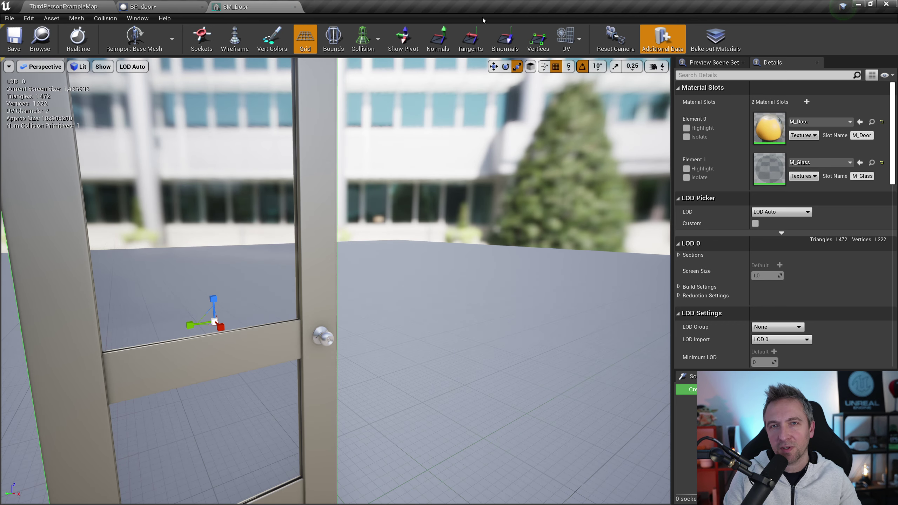
{"action": "key", "text": "f"}
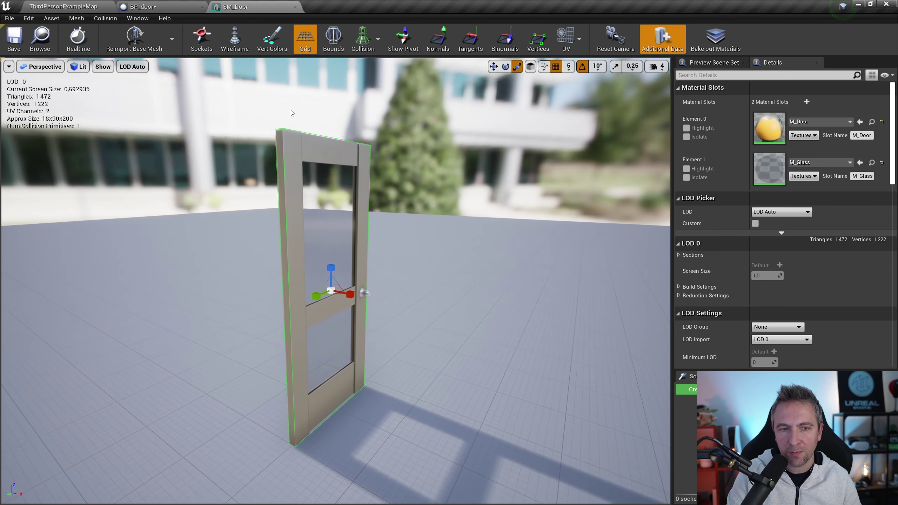
{"action": "left_click", "coordinate": [294, 7]}
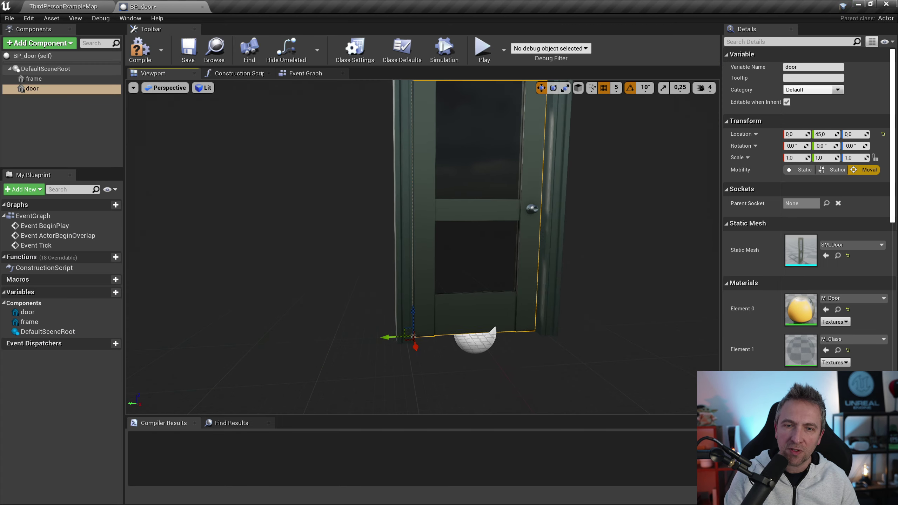
Step: Compile BP_door and inspect the door sitting in its frame from a few angles
{"action": "left_click", "coordinate": [140, 49]}
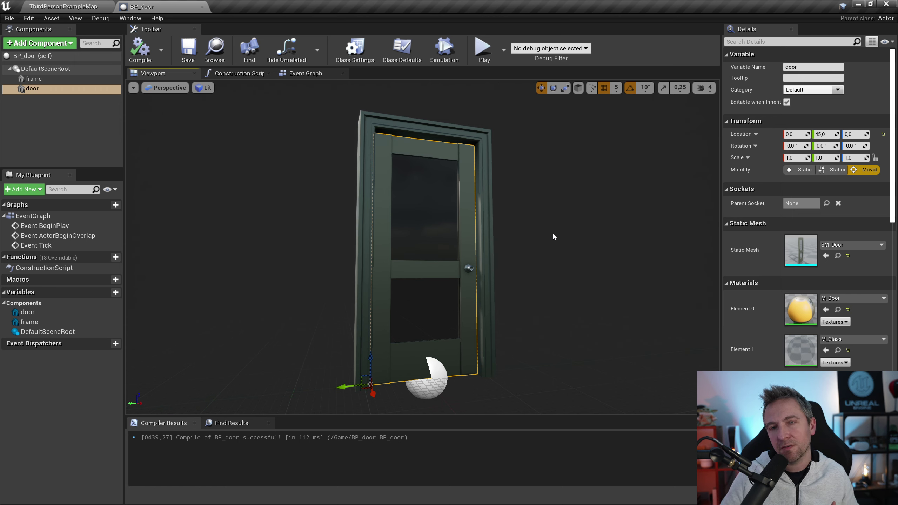
{"action": "left_click_drag", "start_coordinate": [550, 218], "coordinate": [549, 229]}
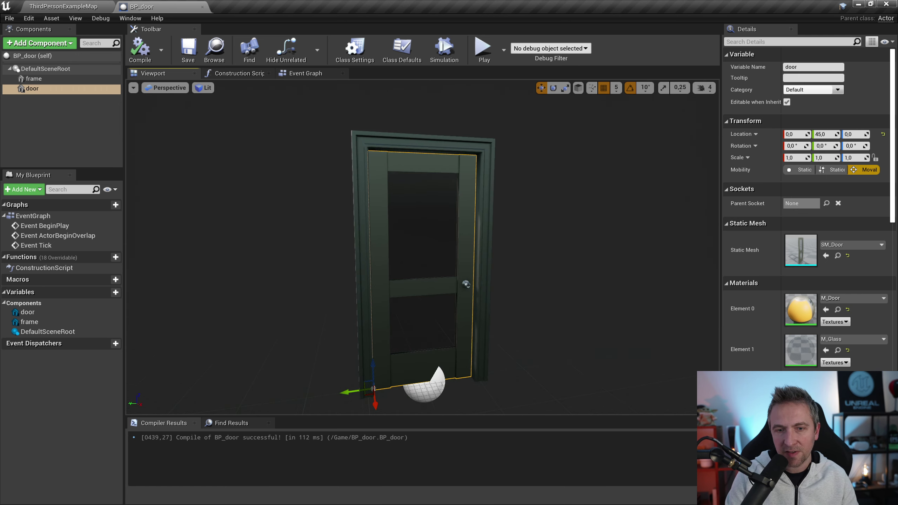
{"action": "left_click_drag", "start_coordinate": [506, 278], "coordinate": [507, 247]}
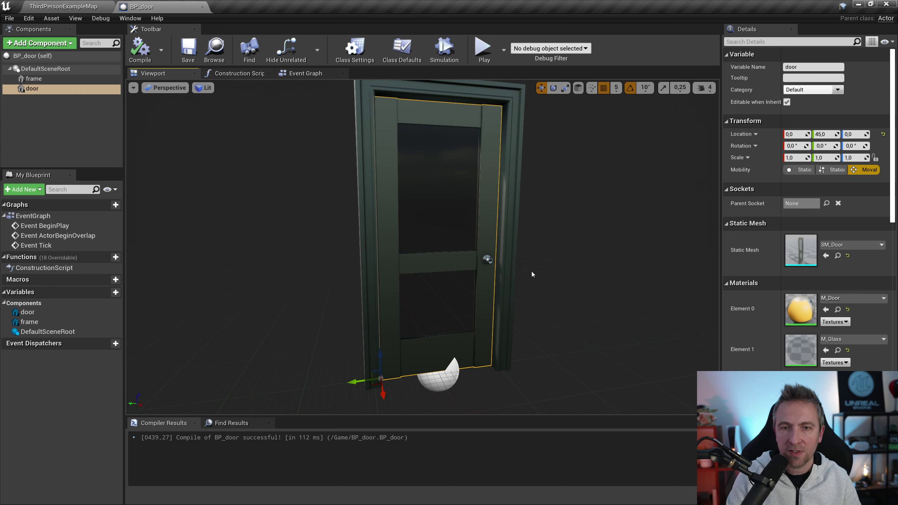
{"action": "left_click_drag", "start_coordinate": [532, 275], "coordinate": [533, 290]}
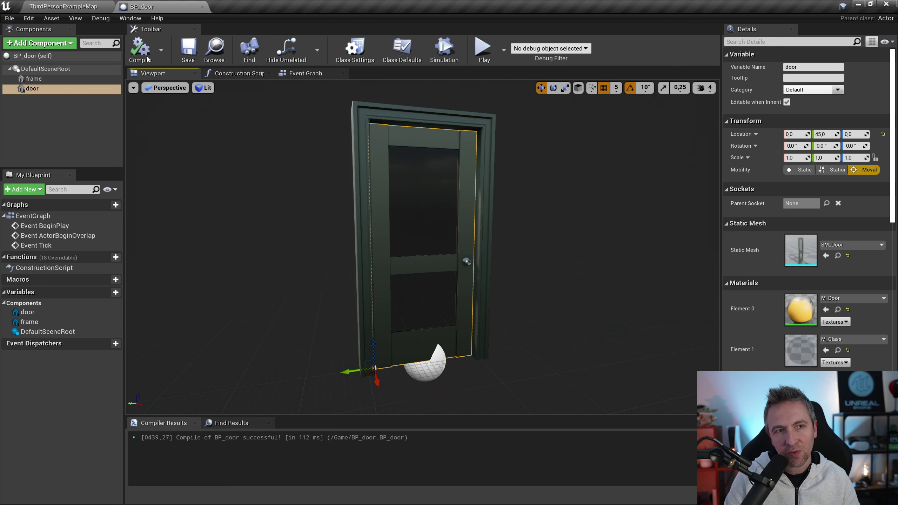
Step: Add a custom event node named doorInteraction to the Event Graph
{"action": "left_click", "coordinate": [310, 74]}
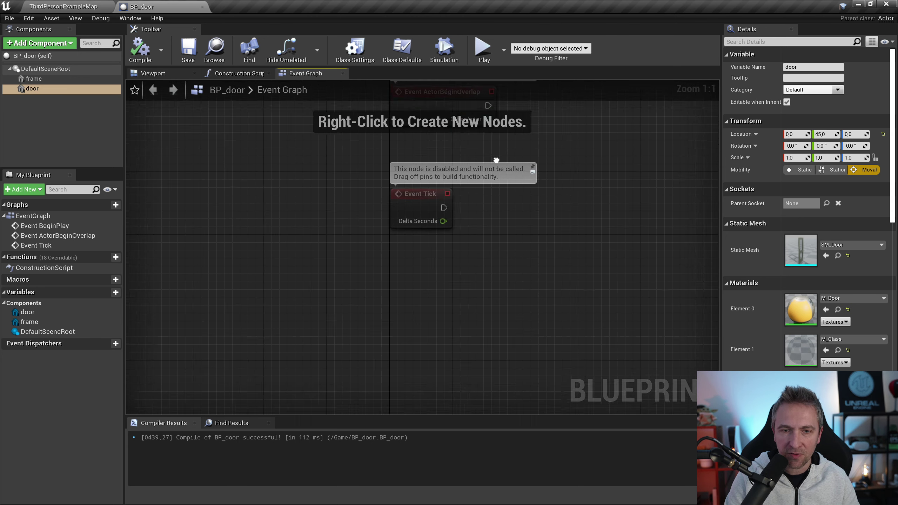
{"action": "scroll", "coordinate": [387, 212], "scroll_direction": "up", "scroll_amount": 5}
{"action": "right_click", "coordinate": [415, 233]}
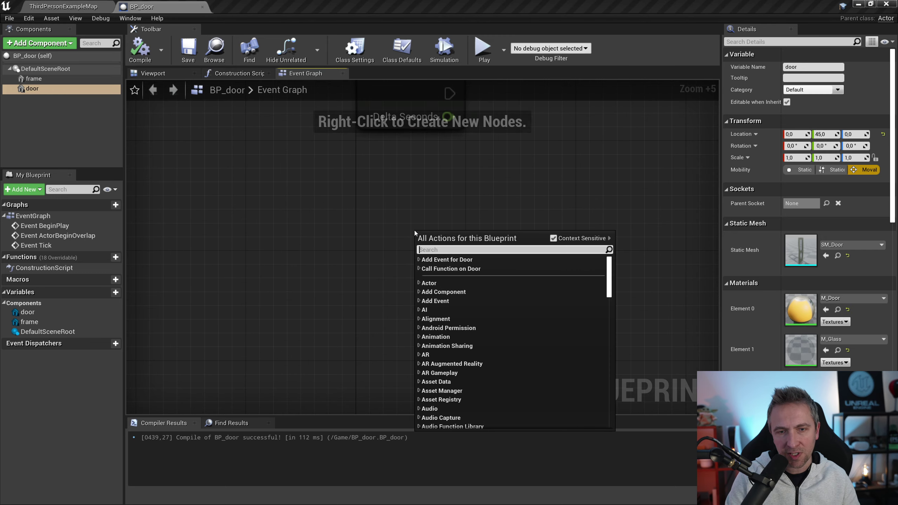
{"action": "type", "text": "cus"}
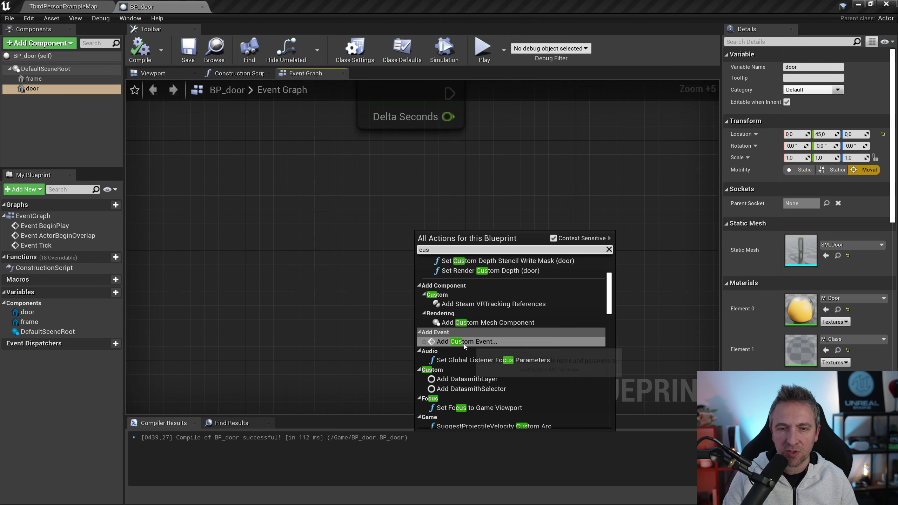
{"action": "left_click", "coordinate": [464, 344]}
{"action": "type", "text": "do"}
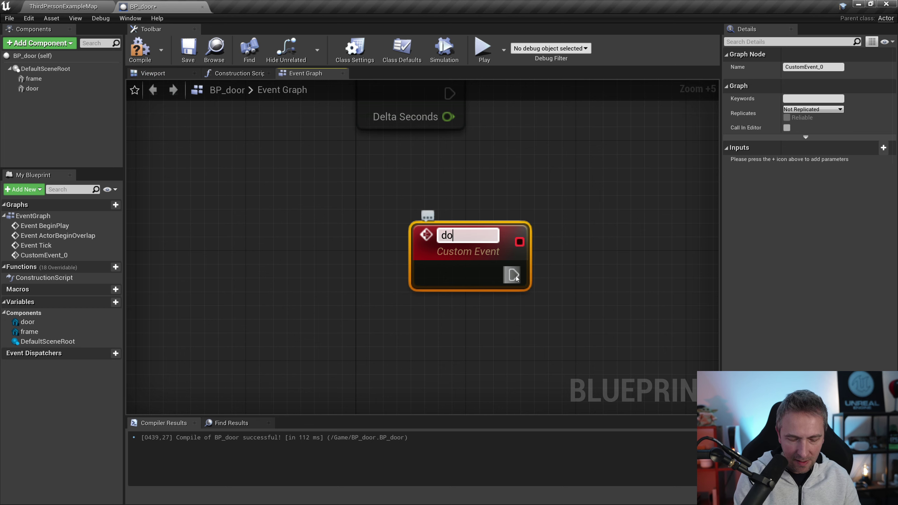
{"action": "type", "text": "orInterac"}
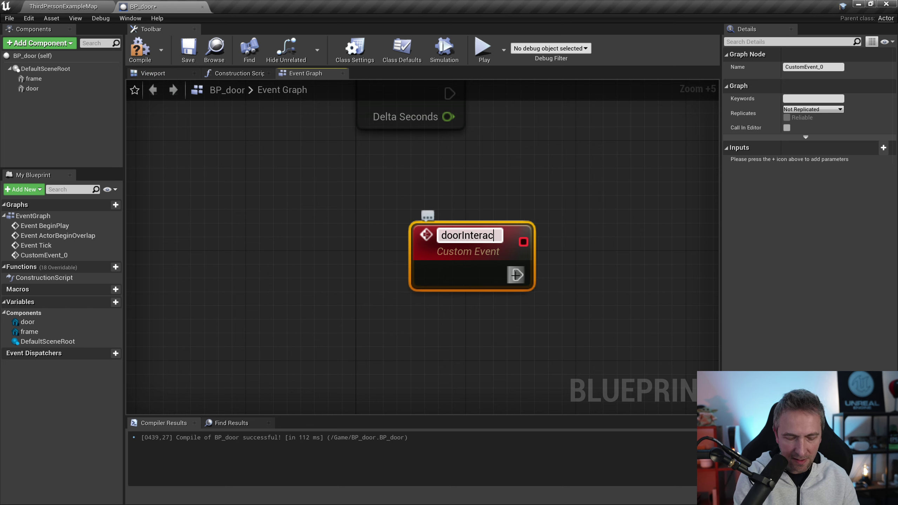
{"action": "type", "text": "tio"}
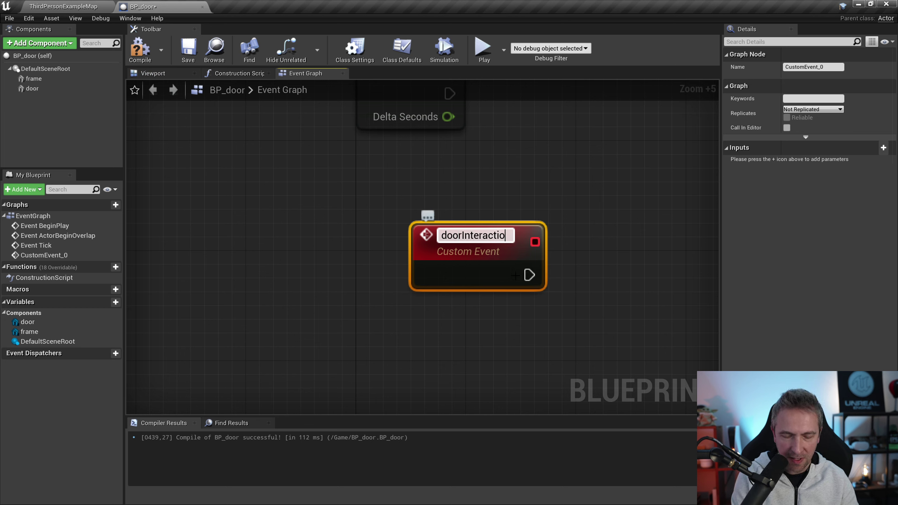
{"action": "type", "text": "n"}
{"action": "key", "text": "Return"}
{"action": "left_click_drag", "start_coordinate": [489, 242], "coordinate": [432, 270]}
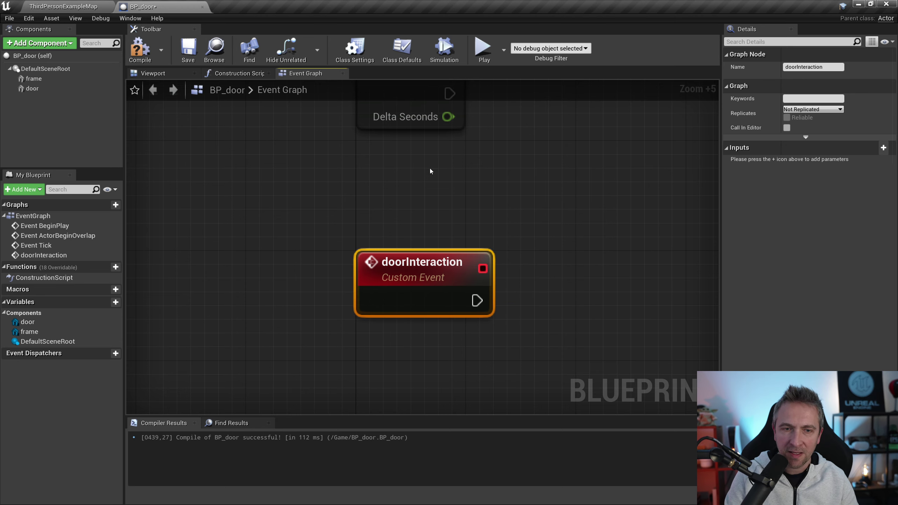
Step: Connect a Flip Flop node to doorInteraction's execution output
{"action": "right_click_drag", "start_coordinate": [601, 256], "coordinate": [505, 238]}
{"action": "left_click_drag", "start_coordinate": [397, 276], "coordinate": [443, 280]}
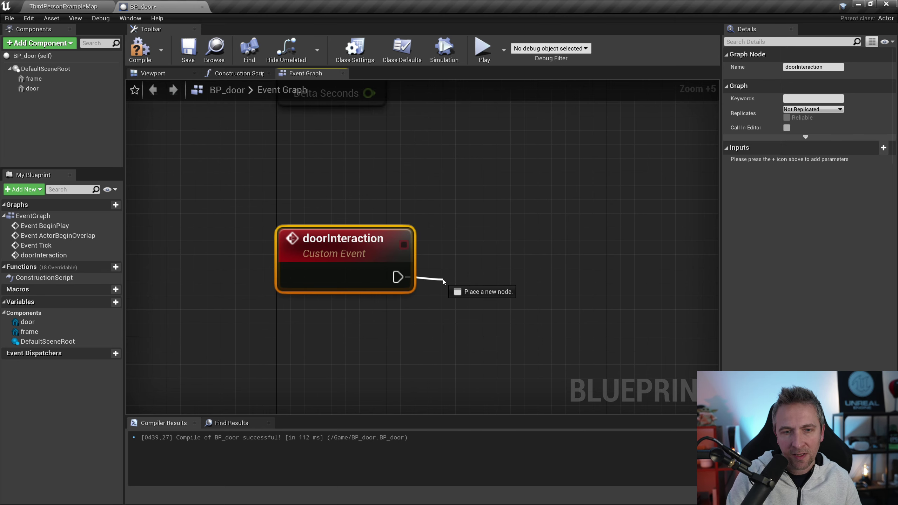
{"action": "type", "text": "f"}
{"action": "key", "text": "BackSpace"}
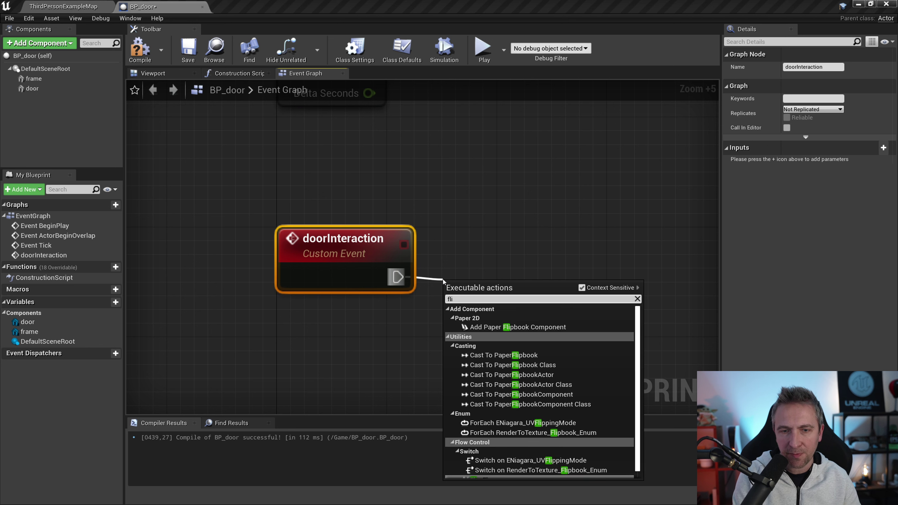
{"action": "key", "text": "Escape"}
{"action": "left_click", "coordinate": [443, 281]}
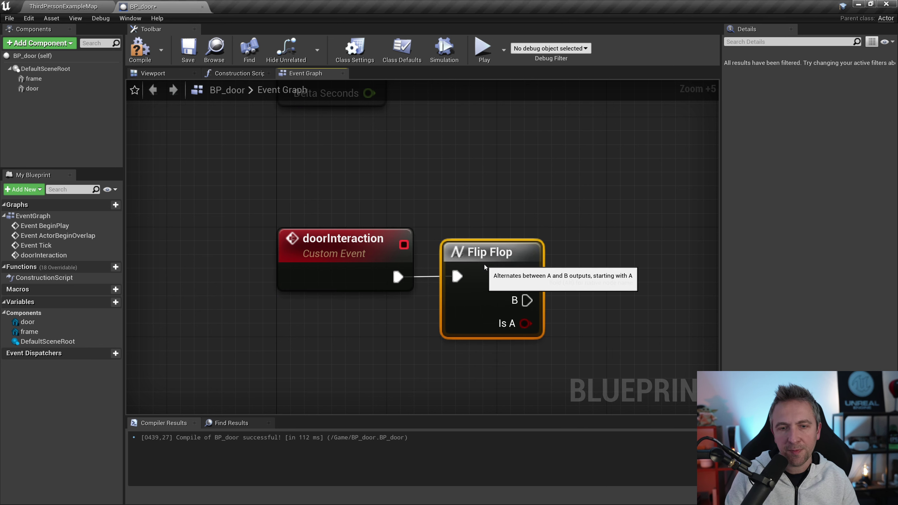
{"action": "right_click_drag", "start_coordinate": [595, 253], "coordinate": [492, 233]}
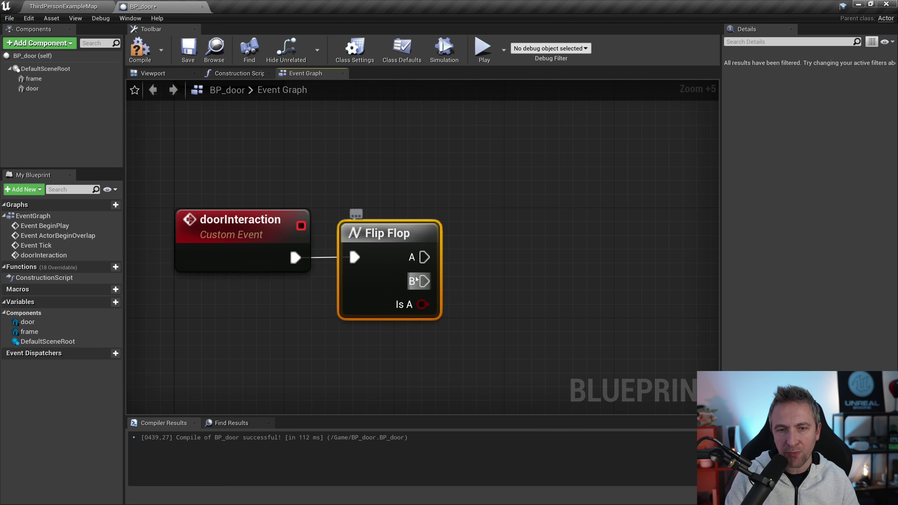
{"action": "left_click", "coordinate": [262, 255]}
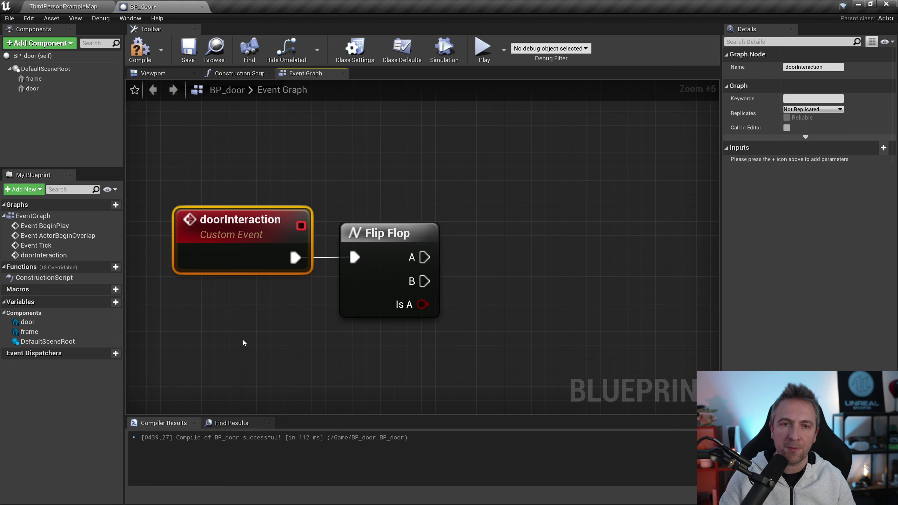
Step: Add a timeline named doorAnimation fed from Flip Flop's A output, placed beside it
{"action": "left_click_drag", "start_coordinate": [377, 233], "coordinate": [417, 233]}
{"action": "type", "text": "t"}
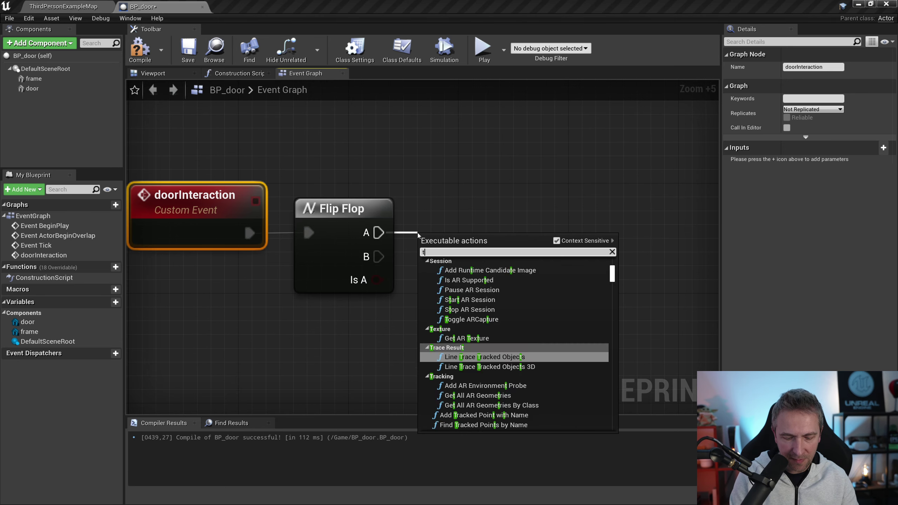
{"action": "type", "text": "imeline"}
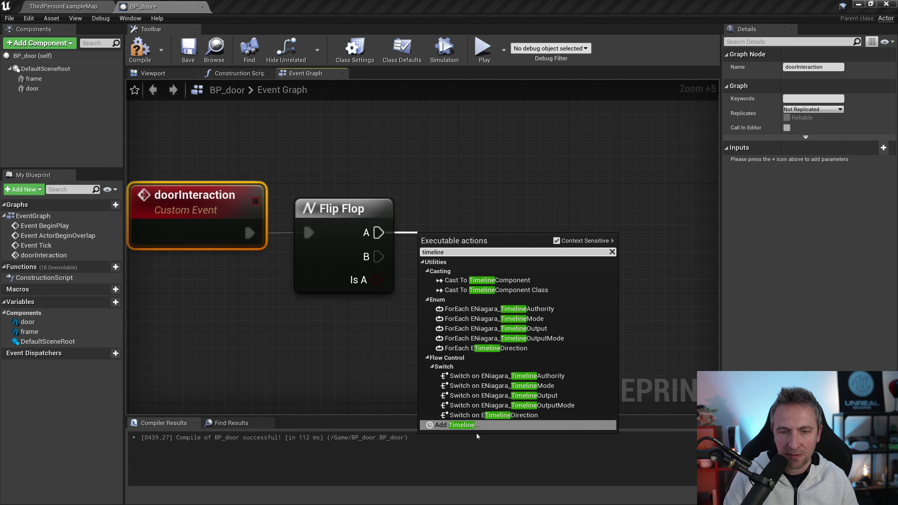
{"action": "left_click", "coordinate": [483, 425]}
{"action": "type", "text": "doo"}
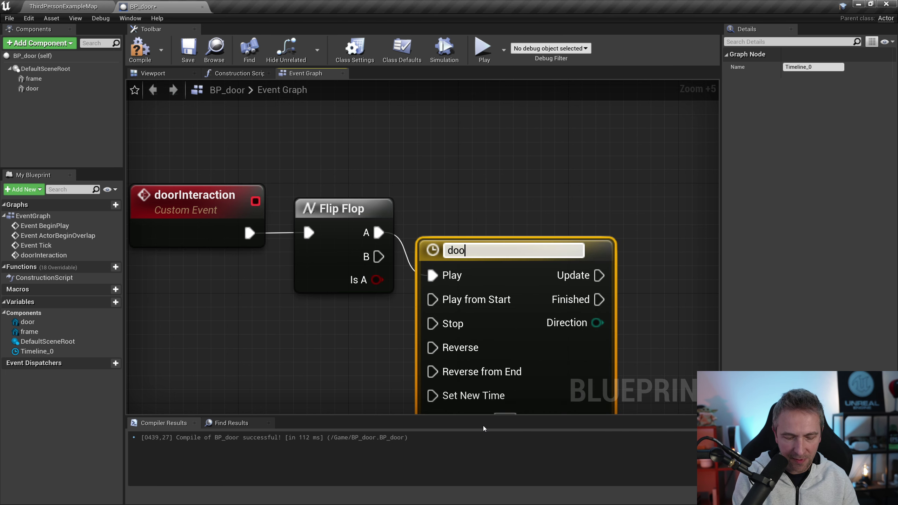
{"action": "type", "text": "rAnimation"}
{"action": "key", "text": "Return"}
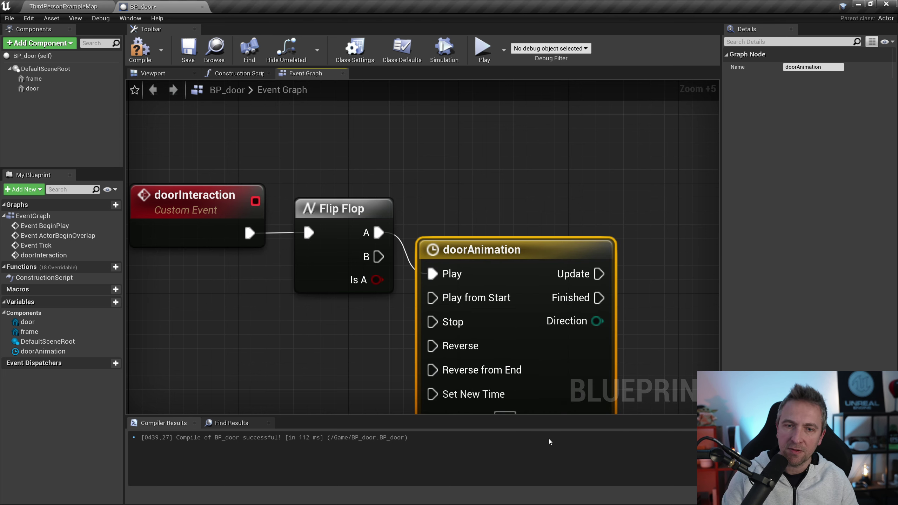
{"action": "left_click_drag", "start_coordinate": [527, 251], "coordinate": [545, 209]}
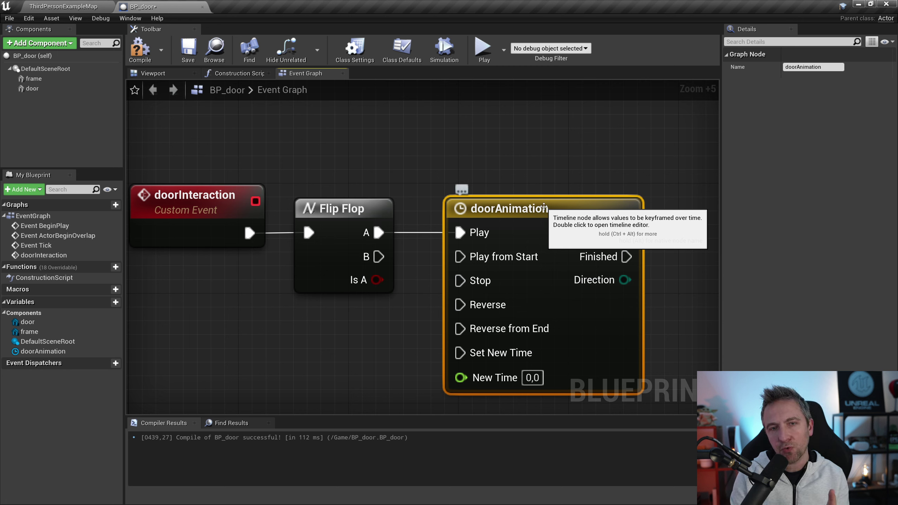
Step: Test-swing the door about -40 degrees on its hinge in the Viewport, then undo to closed
{"action": "left_click", "coordinate": [171, 73]}
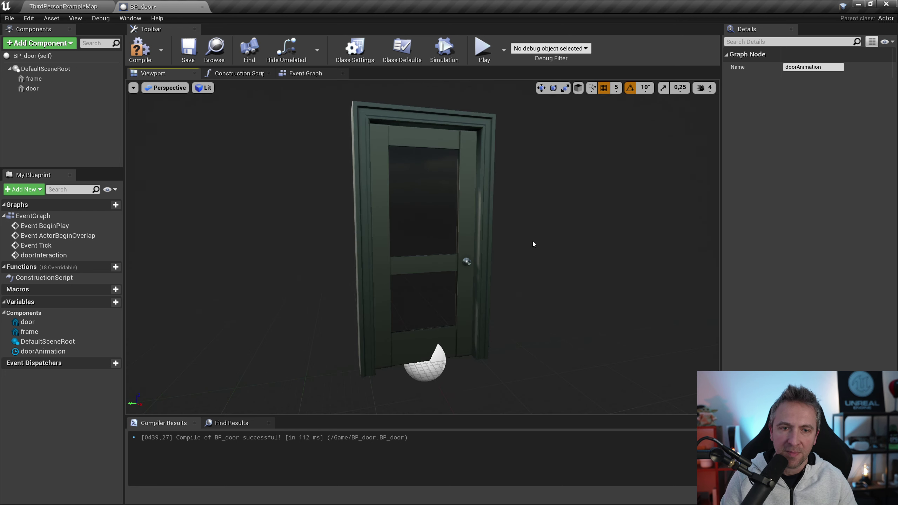
{"action": "scroll", "coordinate": [531, 245], "scroll_direction": "up", "scroll_amount": 3}
{"action": "left_click", "coordinate": [340, 177]}
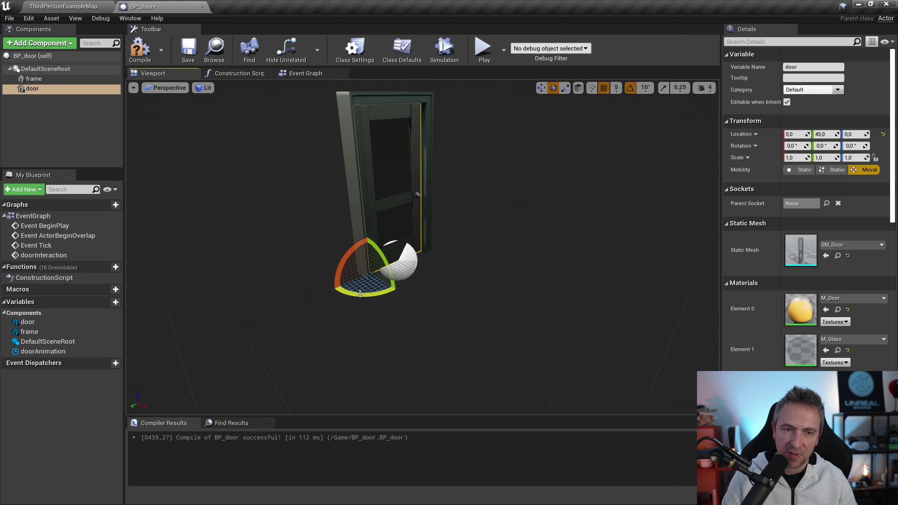
{"action": "left_click_drag", "start_coordinate": [368, 294], "coordinate": [409, 269]}
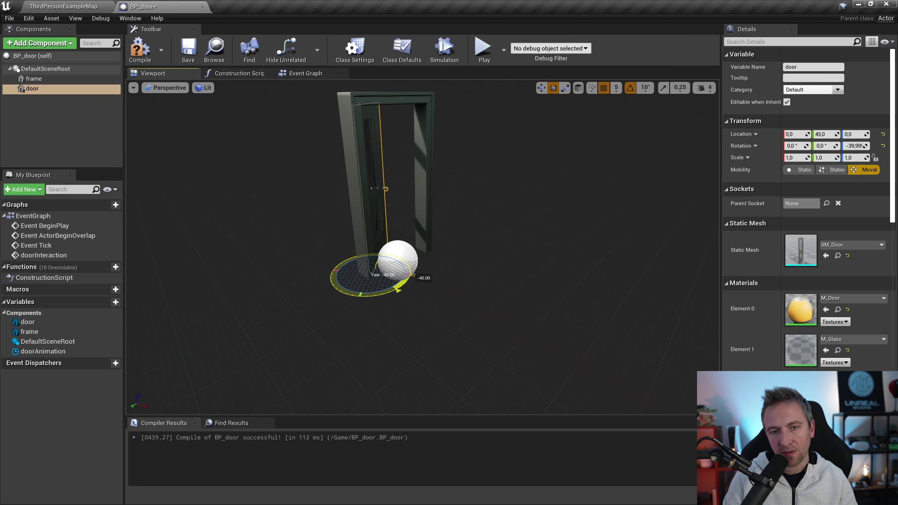
{"action": "left_click_drag", "start_coordinate": [410, 269], "coordinate": [398, 292]}
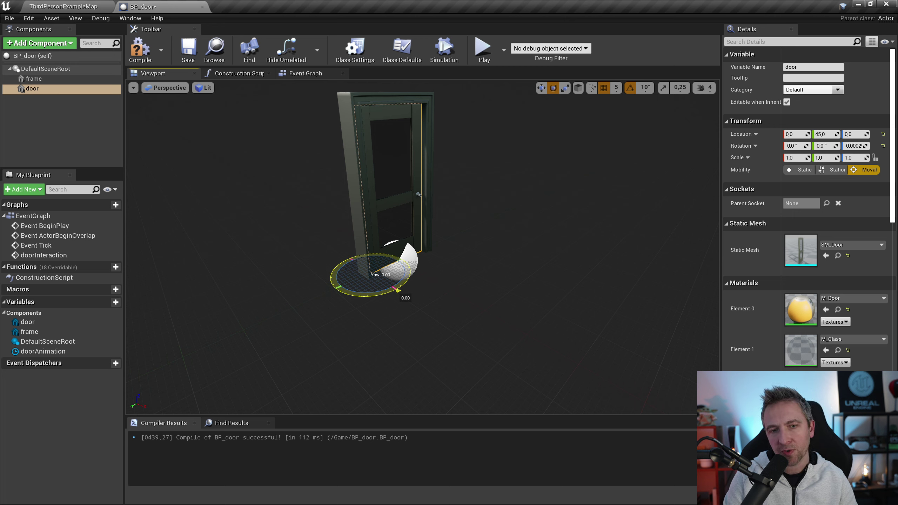
{"action": "left_click_drag", "start_coordinate": [399, 291], "coordinate": [412, 275]}
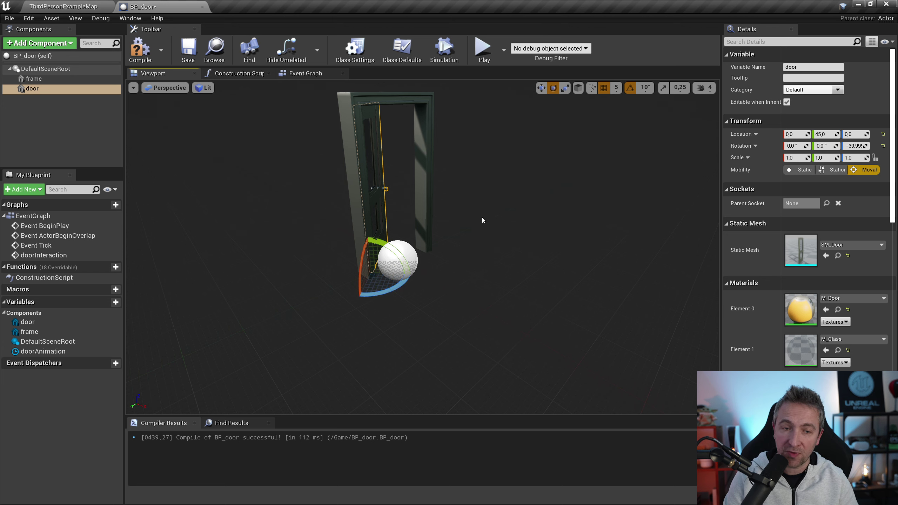
{"action": "key", "text": "ctrl+z"}
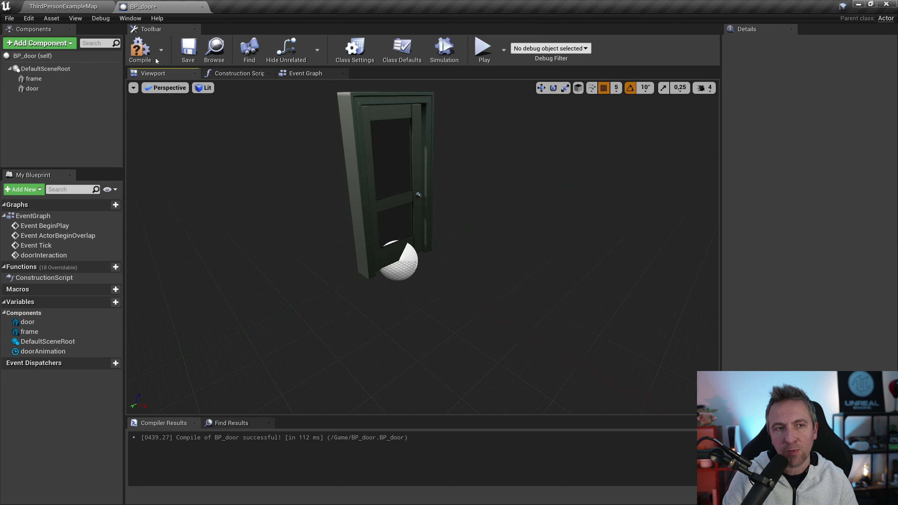
Step: Recompile BP_door and bring the Event Graph's timeline node into view
{"action": "left_click", "coordinate": [141, 52]}
{"action": "left_click", "coordinate": [305, 73]}
{"action": "right_click_drag", "start_coordinate": [597, 168], "coordinate": [494, 166]}
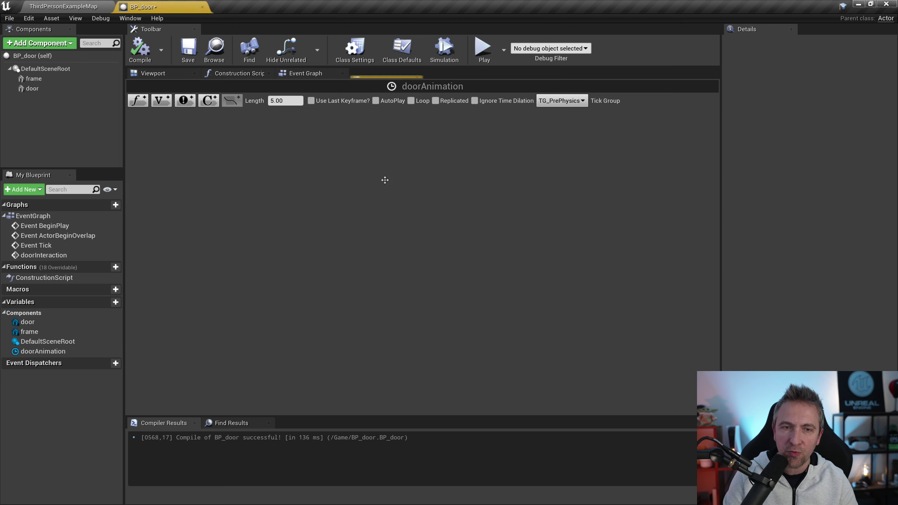
Step: Open the doorAnimation timeline editor, test-tilt the door to -30, undo it, and return
{"action": "double_click", "coordinate": [385, 182]}
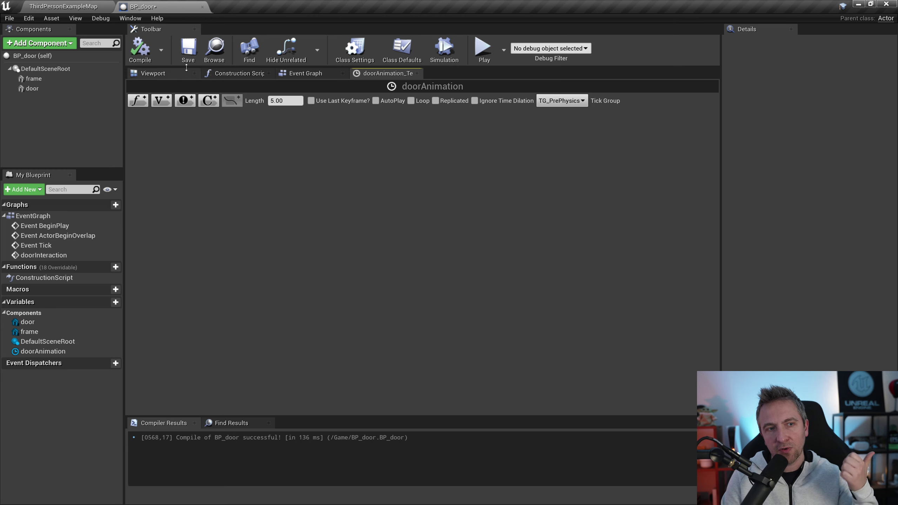
{"action": "left_click", "coordinate": [152, 73]}
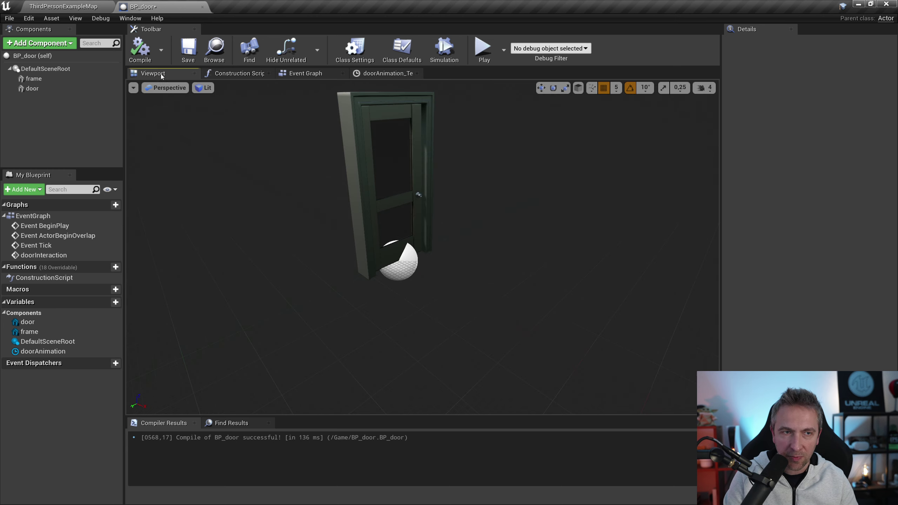
{"action": "left_click", "coordinate": [411, 206]}
{"action": "key", "text": "e"}
{"action": "left_click_drag", "start_coordinate": [397, 293], "coordinate": [392, 305]}
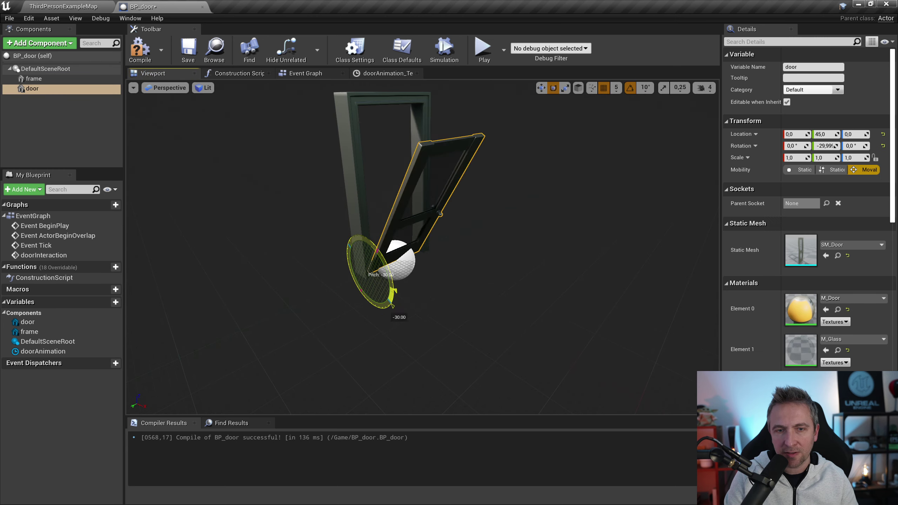
{"action": "key", "text": "ctrl+z"}
{"action": "key", "text": "ctrl+y"}
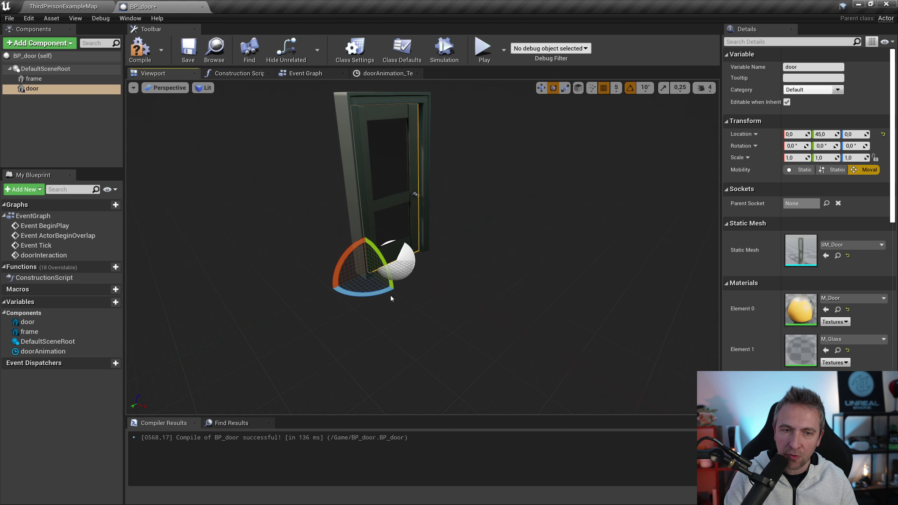
{"action": "left_click", "coordinate": [388, 74]}
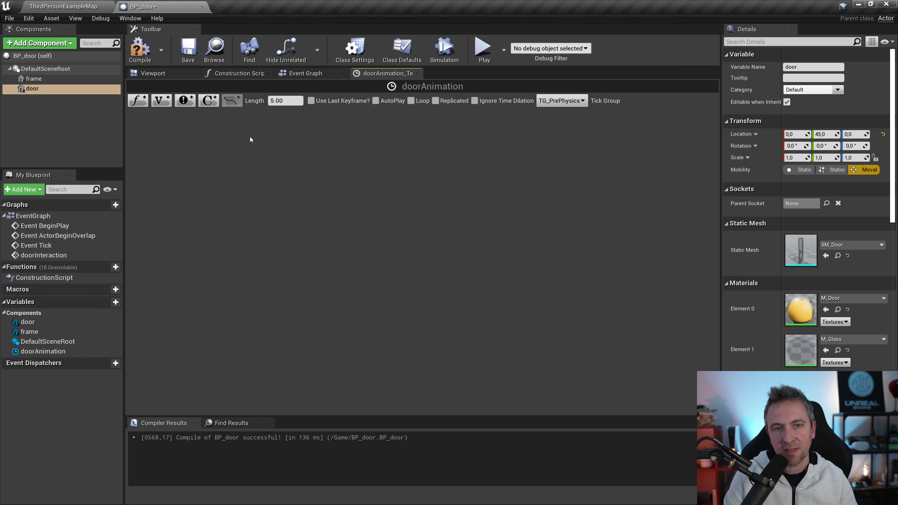
Step: Add a zRotator float track 0.5 seconds long with a first key at time 0, value 0
{"action": "left_click", "coordinate": [143, 102]}
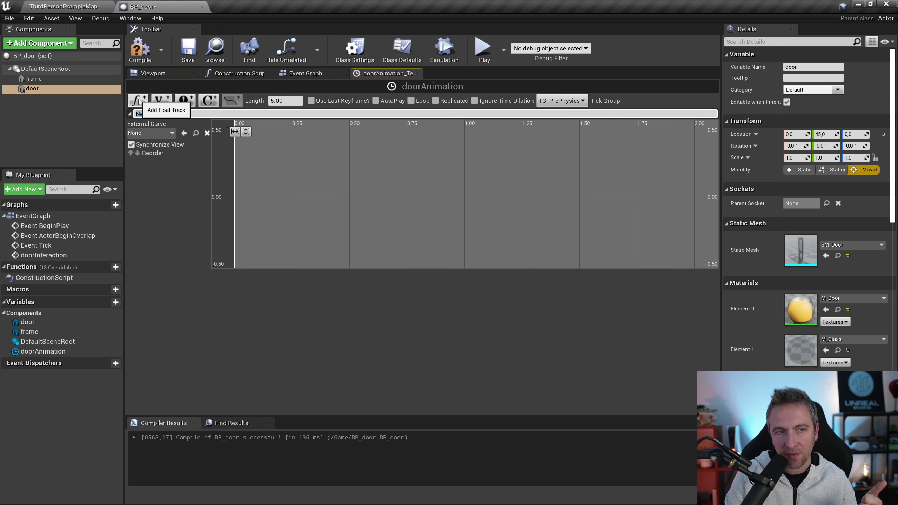
{"action": "type", "text": "zRot"}
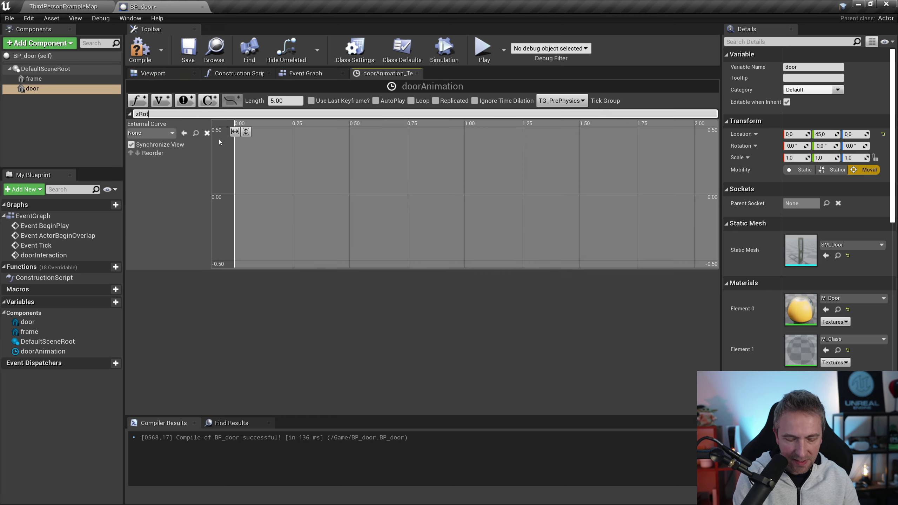
{"action": "type", "text": "ator"}
{"action": "key", "text": "Return"}
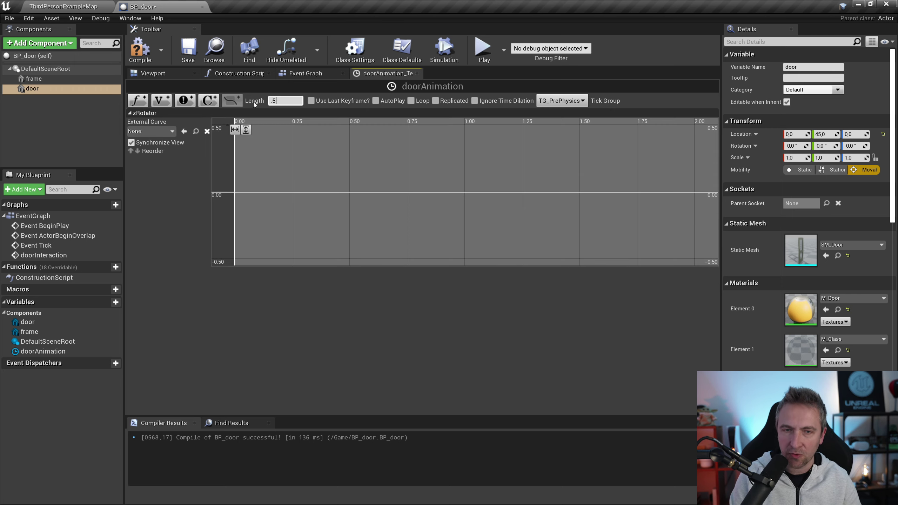
{"action": "type", "text": "0.5"}
{"action": "key", "text": "Return"}
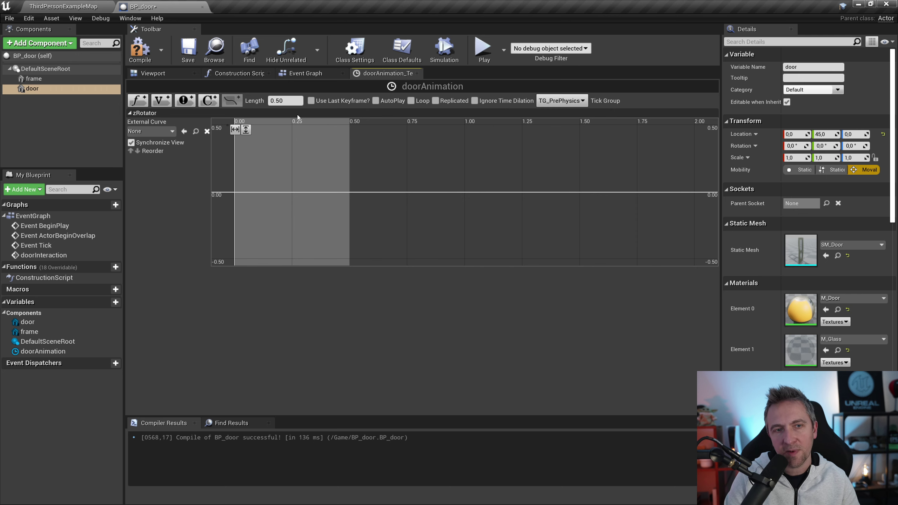
{"action": "left_click", "coordinate": [246, 183], "text": "shift"}
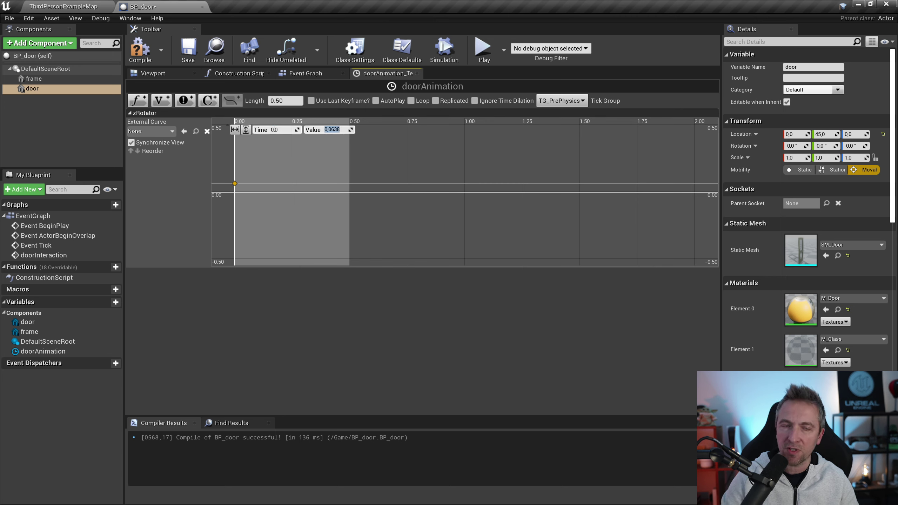
{"action": "type", "text": "0"}
{"action": "key", "text": "Return"}
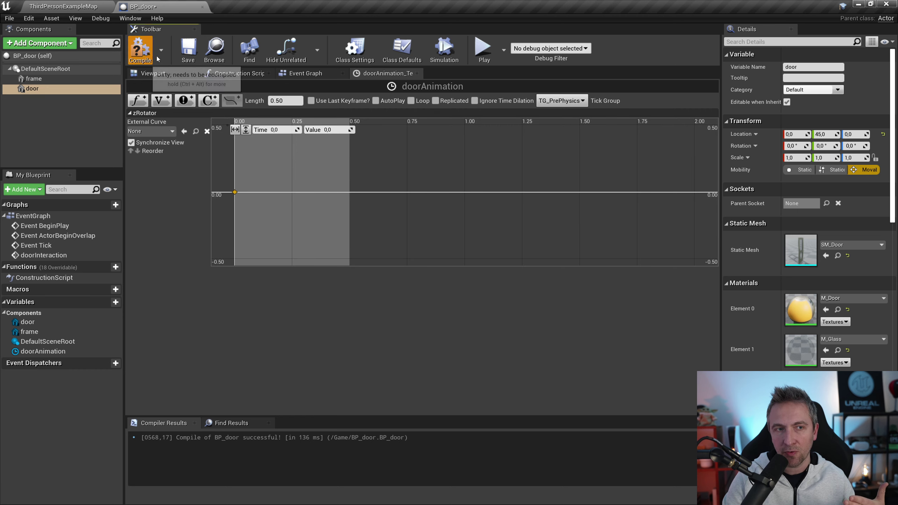
Step: Compile and save, then add a second zRotator key at time 0.5 with value 80
{"action": "left_click", "coordinate": [140, 50]}
{"action": "left_click", "coordinate": [188, 49]}
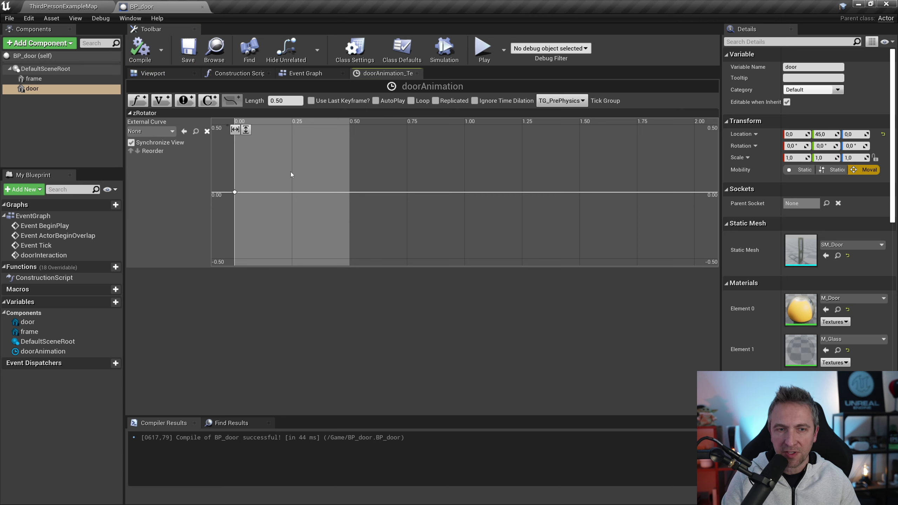
{"action": "left_click", "coordinate": [291, 172], "text": "shift"}
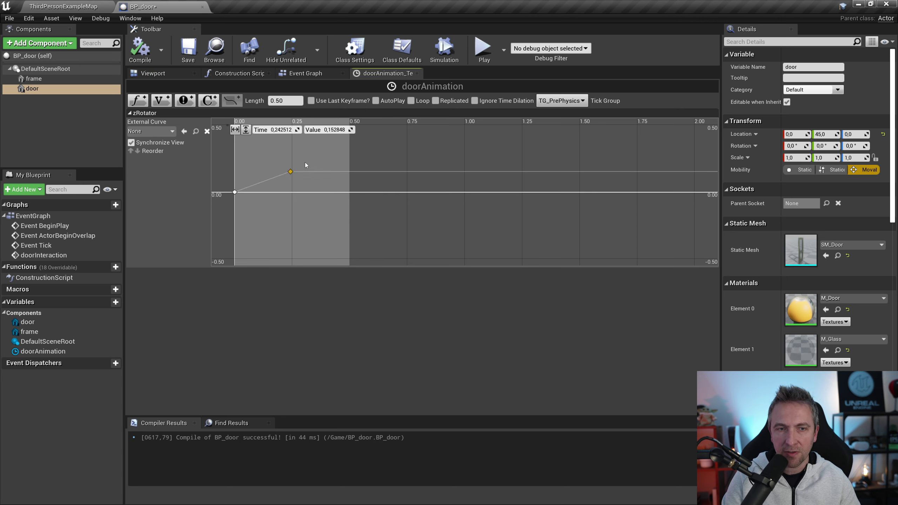
{"action": "left_click", "coordinate": [285, 129]}
{"action": "key", "text": "BackSpace"}
{"action": "type", "text": "0,5"}
{"action": "key", "text": "Return"}
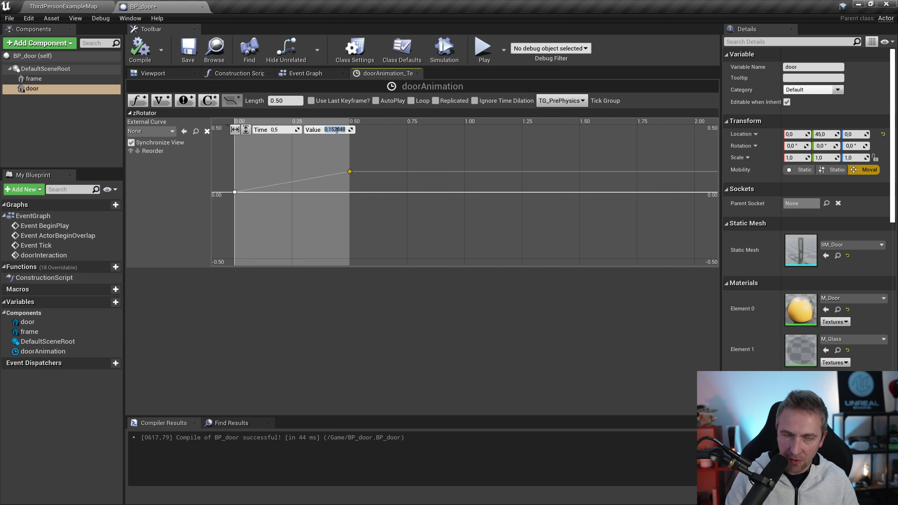
{"action": "type", "text": "0"}
{"action": "key", "text": "Return"}
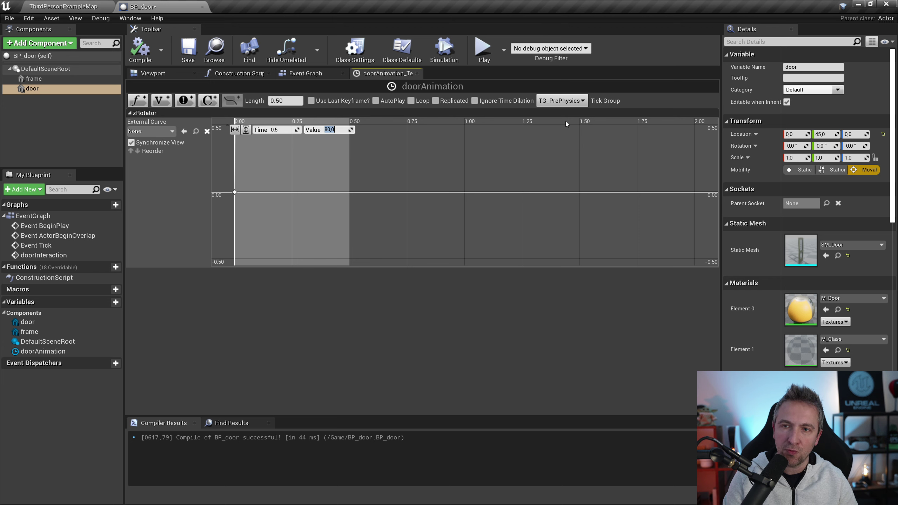
Step: Commit the 80 key value and set both zRotator keys to auto interpolation
{"action": "left_click", "coordinate": [235, 130]}
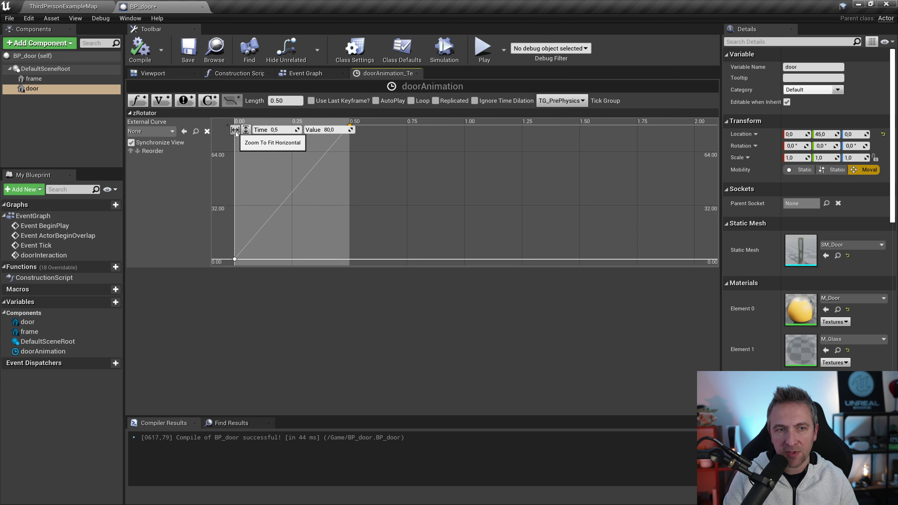
{"action": "left_click", "coordinate": [245, 130]}
{"action": "scroll", "coordinate": [506, 188], "scroll_direction": "down", "scroll_amount": 3}
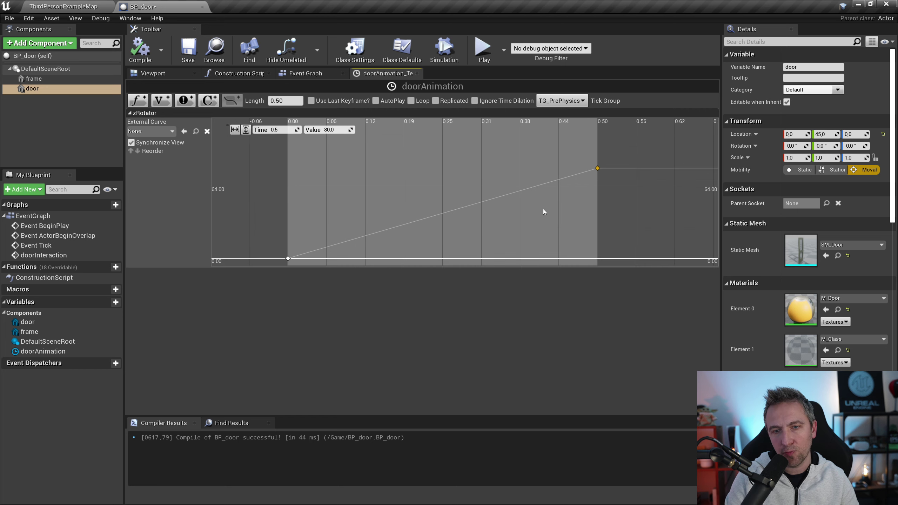
{"action": "scroll", "coordinate": [530, 187], "scroll_direction": "up", "scroll_amount": 2}
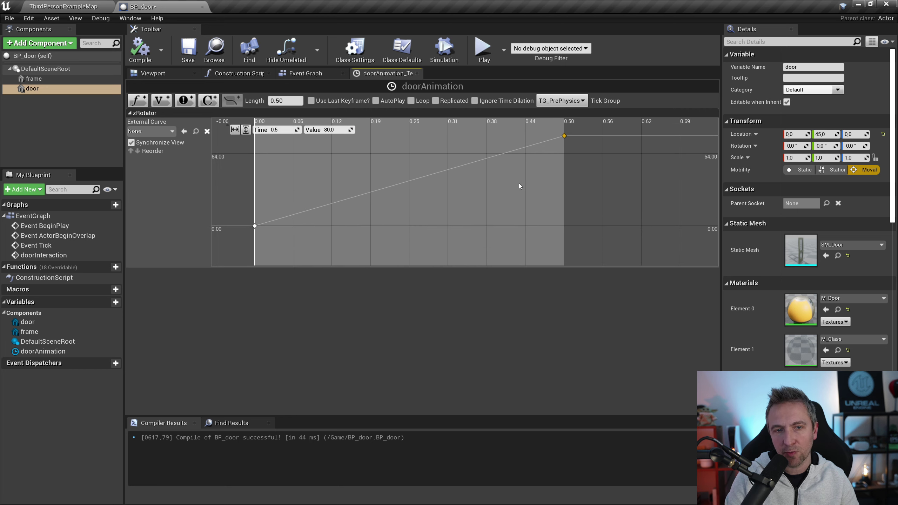
{"action": "left_click", "coordinate": [253, 231], "text": "shift"}
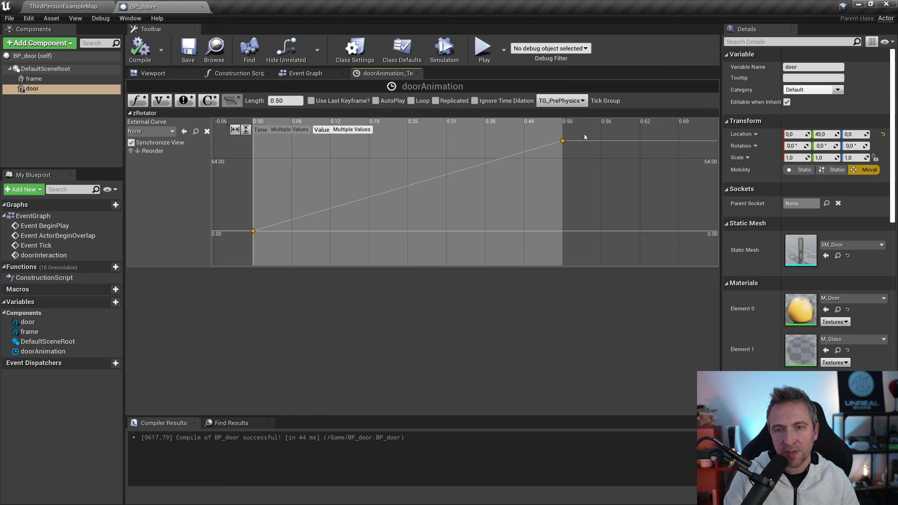
{"action": "right_click", "coordinate": [563, 141]}
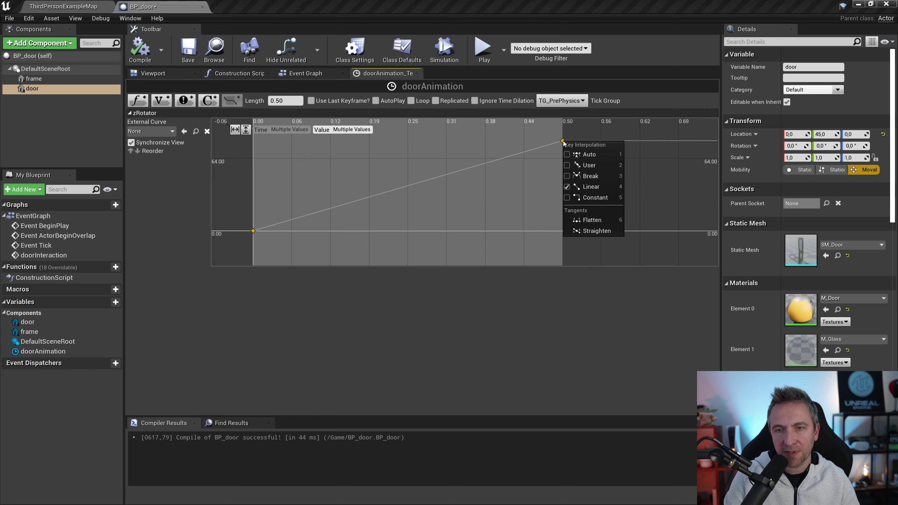
{"action": "left_click", "coordinate": [595, 156]}
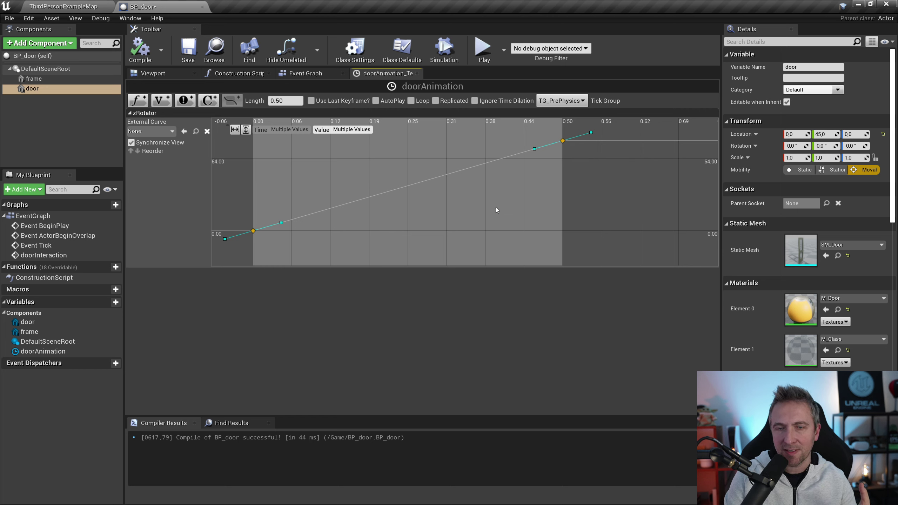
{"action": "left_click", "coordinate": [532, 179]}
Step: Flatten the curve tangents at the 0.5 end key and the time 0 start key
{"action": "scroll", "coordinate": [596, 157], "scroll_direction": "up", "scroll_amount": 2}
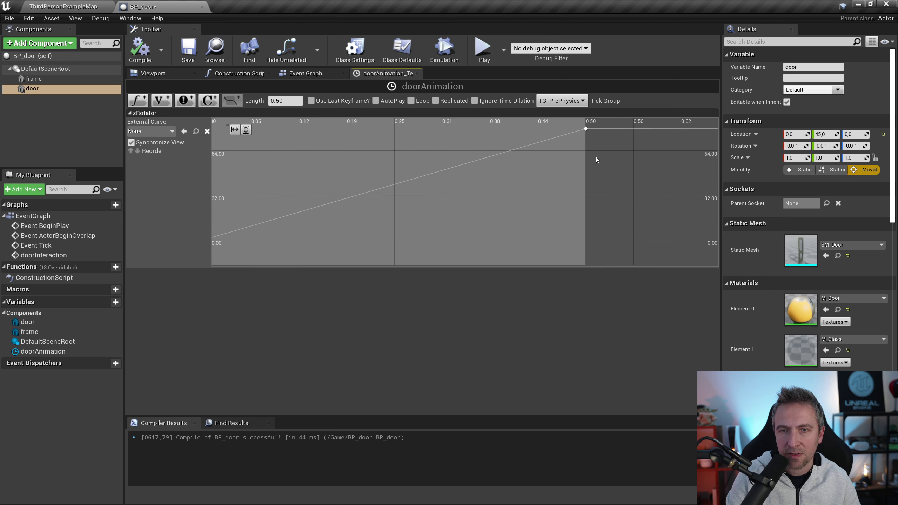
{"action": "left_click", "coordinate": [531, 161]}
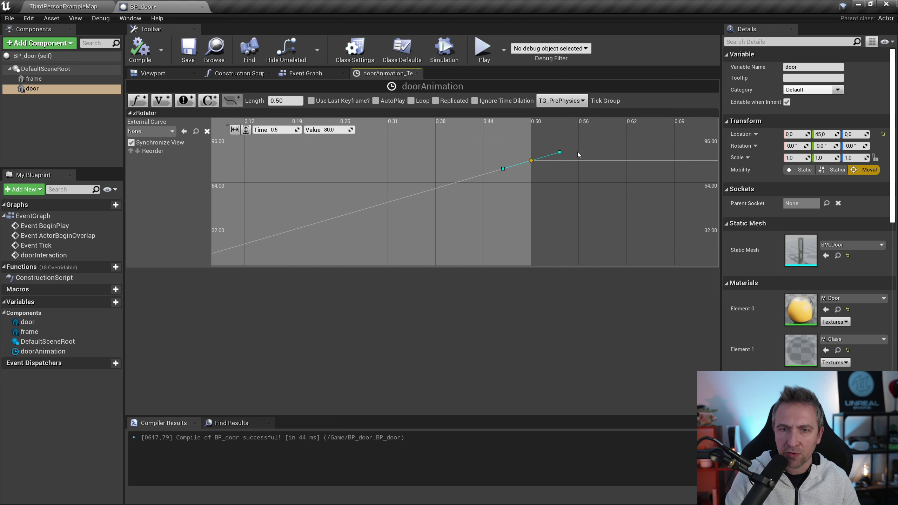
{"action": "left_click_drag", "start_coordinate": [560, 153], "coordinate": [560, 160]}
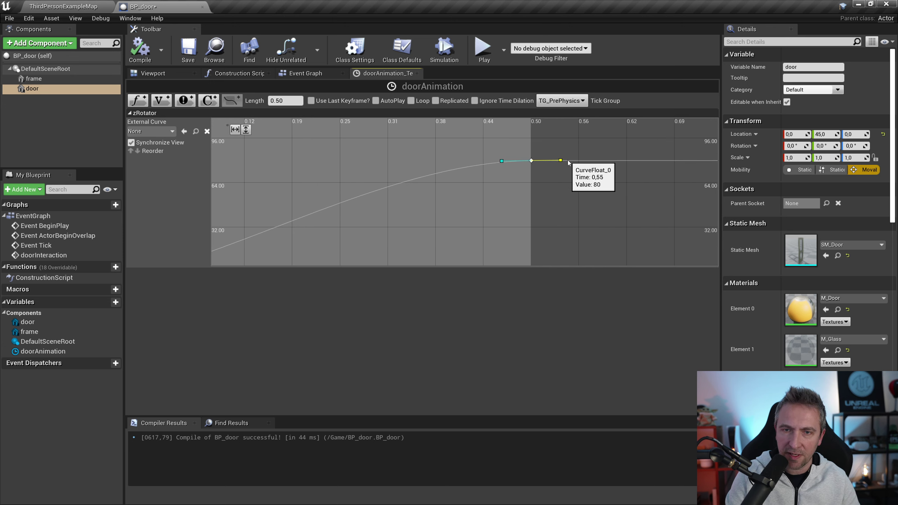
{"action": "right_click_drag", "start_coordinate": [418, 208], "coordinate": [522, 179]}
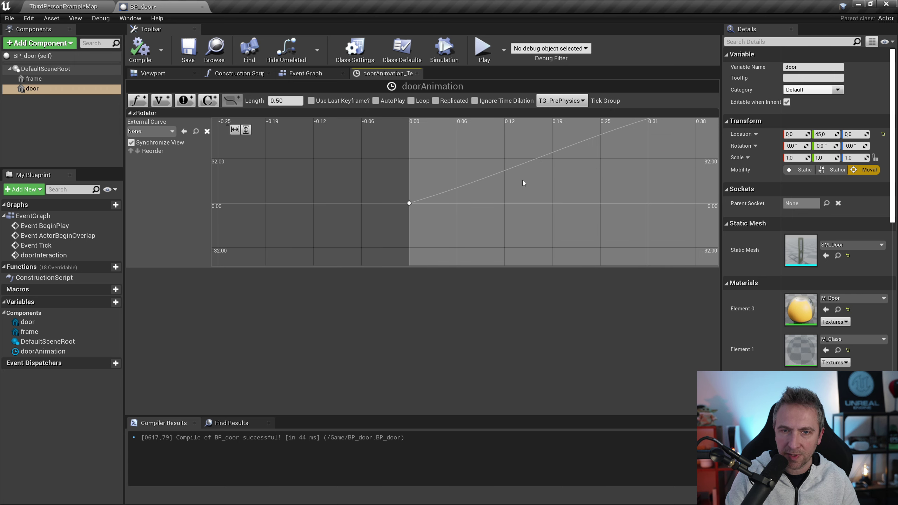
{"action": "left_click", "coordinate": [409, 204]}
{"action": "left_click_drag", "start_coordinate": [380, 211], "coordinate": [354, 208]}
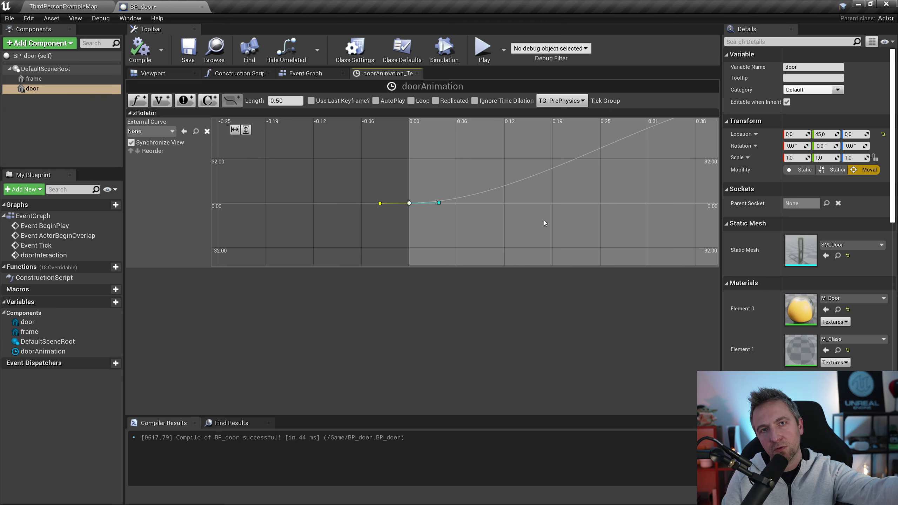
{"action": "mouse_move", "coordinate": [555, 223]}
{"action": "right_mouse_down"}
{"action": "mouse_move", "coordinate": [464, 253]}
{"action": "mouse_move", "coordinate": [558, 194]}
{"action": "right_mouse_up"}
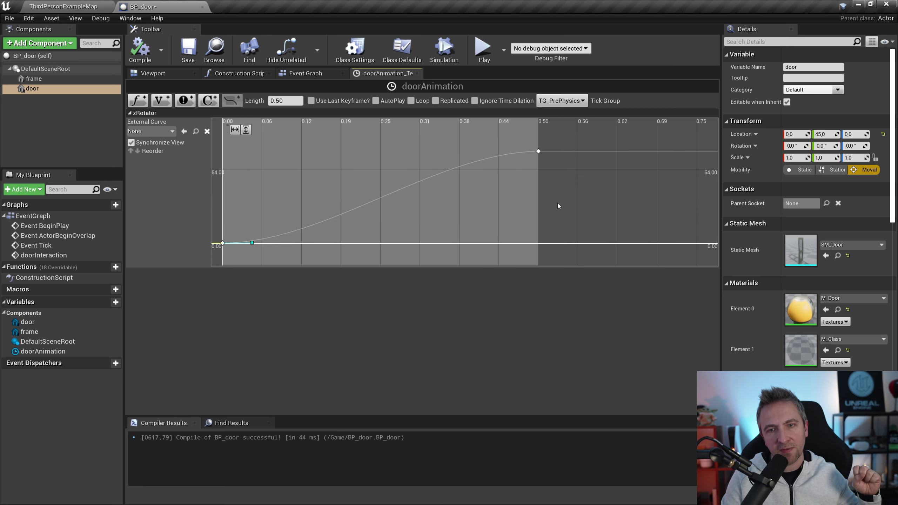
{"action": "mouse_move", "coordinate": [538, 152]}
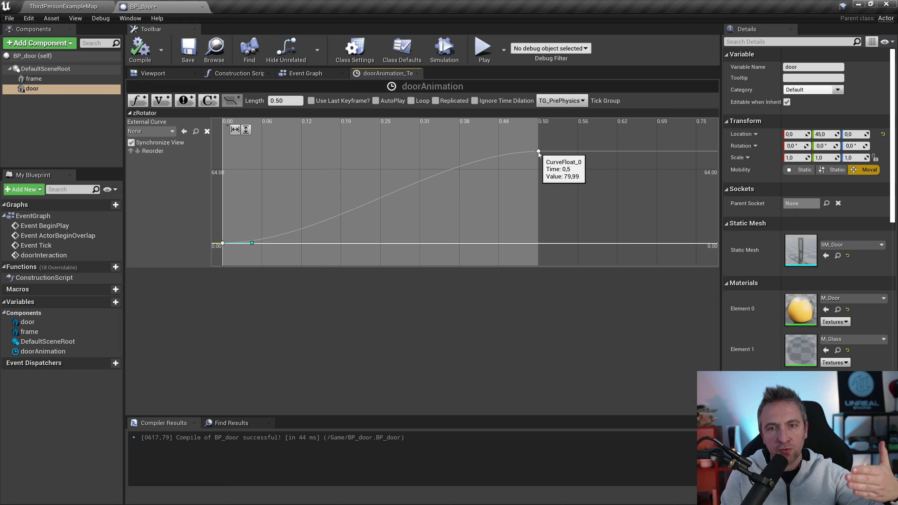
{"action": "right_click_drag", "start_coordinate": [496, 183], "coordinate": [549, 204]}
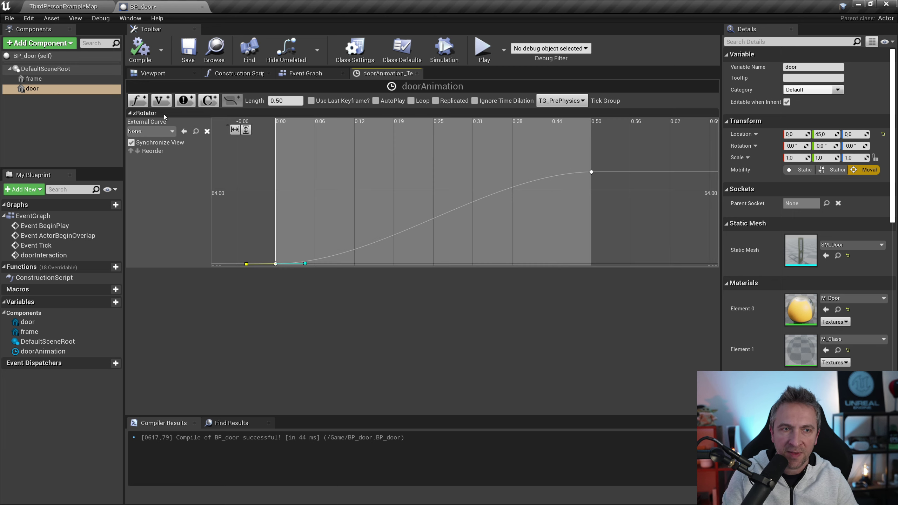
{"action": "scroll", "coordinate": [463, 153], "scroll_direction": "down", "scroll_amount": 1}
Step: Close the timeline and frame the doorAnimation node in the Event Graph
{"action": "left_click", "coordinate": [417, 74]}
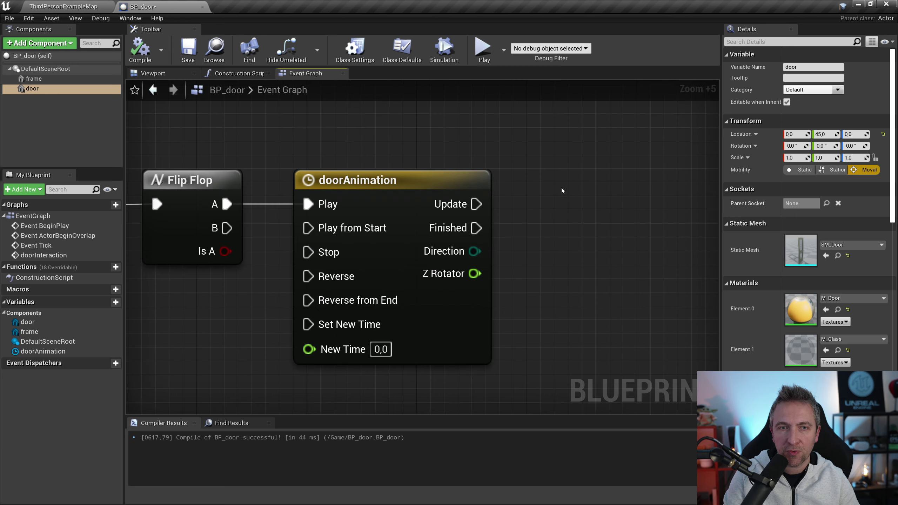
{"action": "right_click_drag", "start_coordinate": [283, 153], "coordinate": [511, 148]}
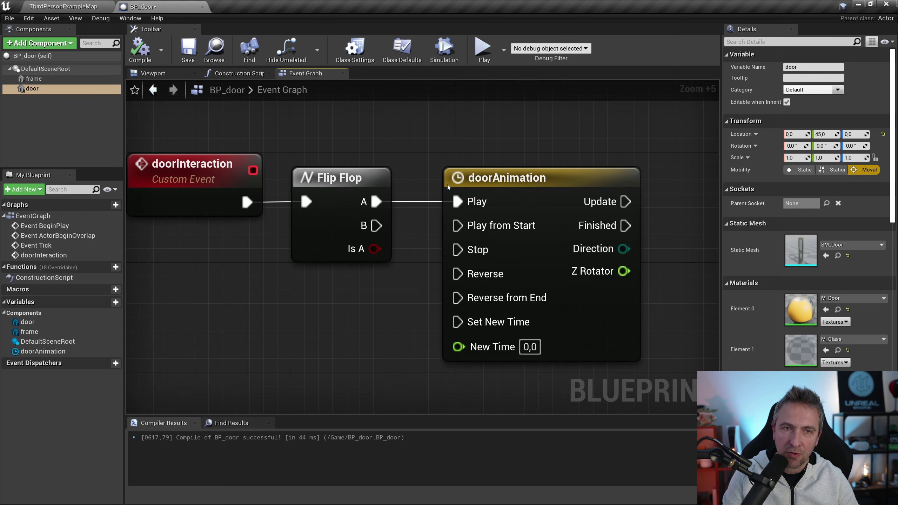
{"action": "right_click_drag", "start_coordinate": [448, 186], "coordinate": [393, 126]}
{"action": "right_click_drag", "start_coordinate": [459, 173], "coordinate": [404, 170]}
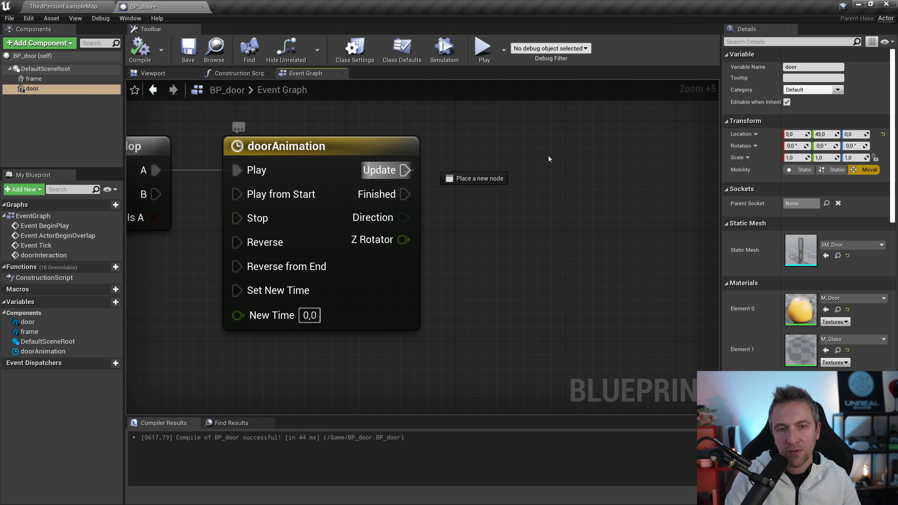
{"action": "mouse_move", "coordinate": [404, 171]}
{"action": "left_mouse_down"}
{"action": "mouse_move", "coordinate": [400, 244]}
{"action": "mouse_move", "coordinate": [492, 292]}
{"action": "left_mouse_up"}
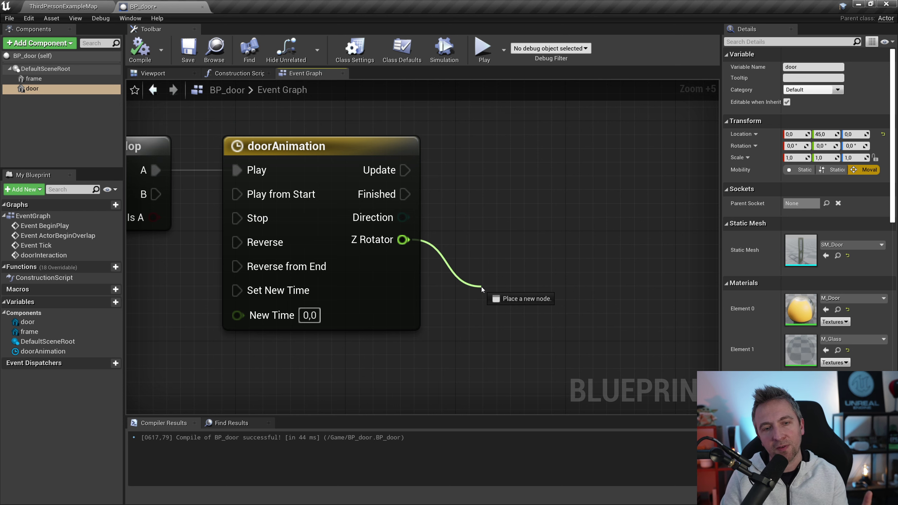
{"action": "left_click_drag", "start_coordinate": [481, 288], "coordinate": [482, 286]}
{"action": "left_click", "coordinate": [467, 159]}
Step: Wire the Flip Flop's B output to doorAnimation's Reverse input
{"action": "scroll", "coordinate": [419, 226], "scroll_direction": "up", "scroll_amount": 2}
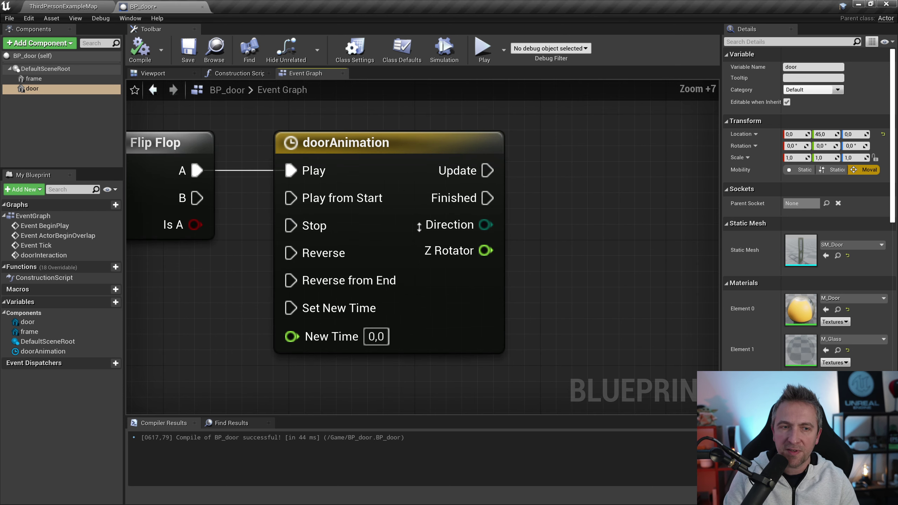
{"action": "right_click_drag", "start_coordinate": [419, 226], "coordinate": [486, 205]}
{"action": "right_click_drag", "start_coordinate": [536, 237], "coordinate": [474, 219]}
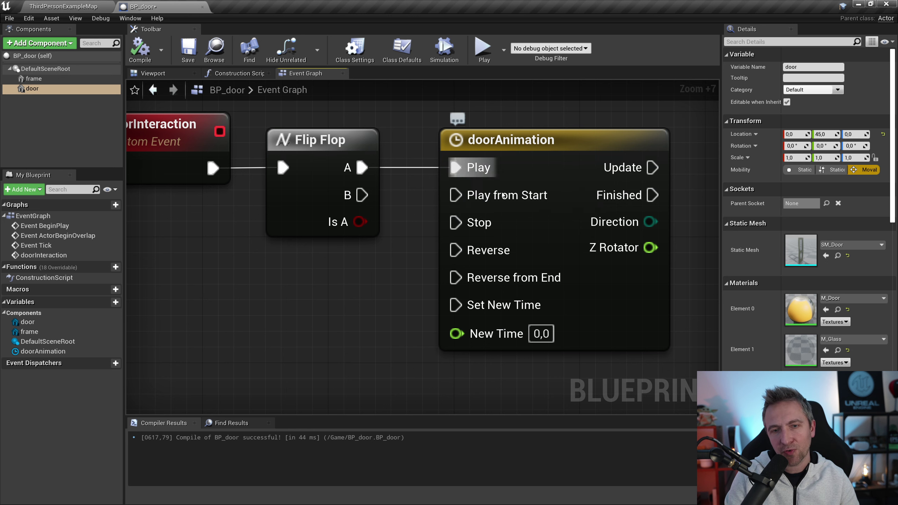
{"action": "right_click_drag", "start_coordinate": [417, 169], "coordinate": [420, 205]}
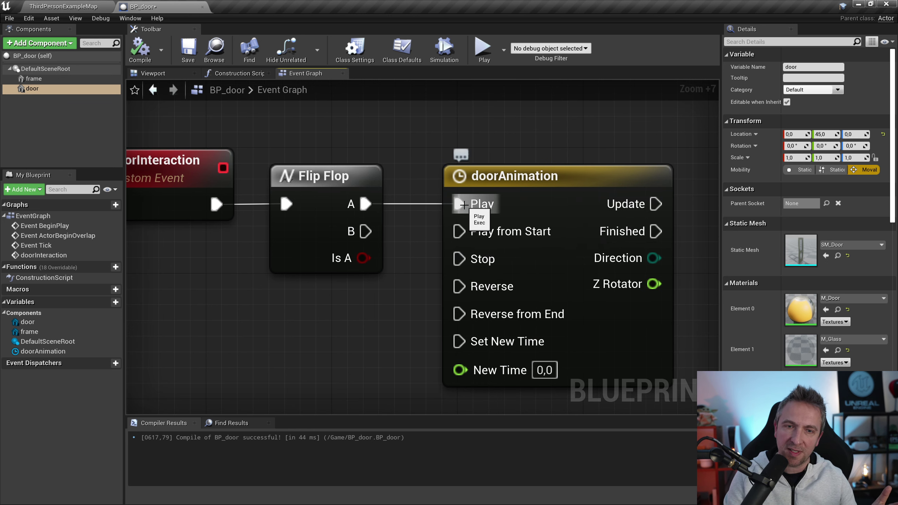
{"action": "left_click_drag", "start_coordinate": [365, 235], "coordinate": [466, 286]}
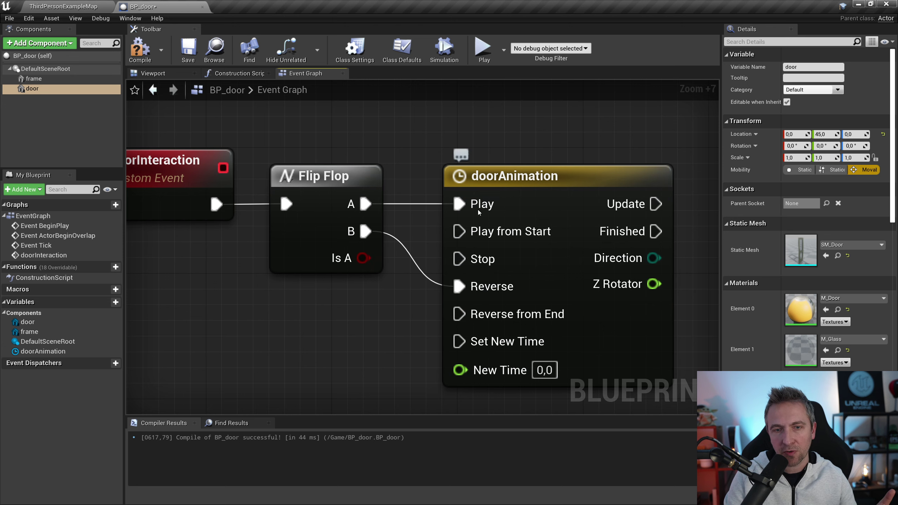
{"action": "left_click_drag", "start_coordinate": [496, 183], "coordinate": [480, 184]}
{"action": "left_click_drag", "start_coordinate": [337, 148], "coordinate": [350, 322]}
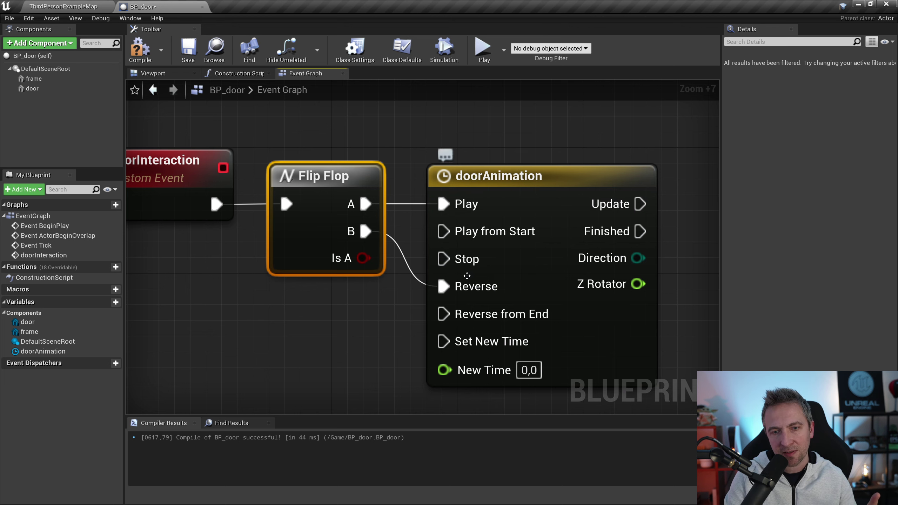
{"action": "scroll", "coordinate": [537, 136], "scroll_direction": "down", "scroll_amount": 1}
Step: Bring a door component reference node into the Event Graph beside the timeline
{"action": "scroll", "coordinate": [501, 164], "scroll_direction": "down", "scroll_amount": 4}
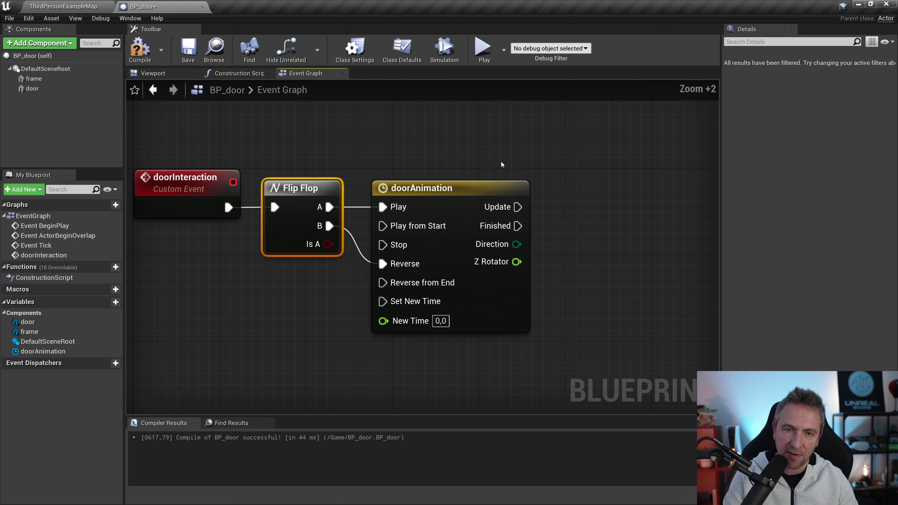
{"action": "right_click_drag", "start_coordinate": [569, 204], "coordinate": [635, 200]}
{"action": "right_click_drag", "start_coordinate": [453, 168], "coordinate": [521, 157]}
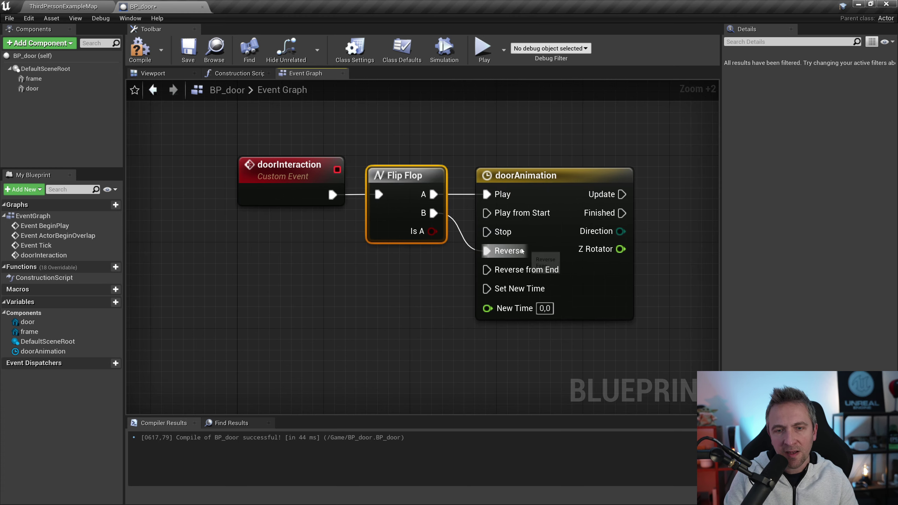
{"action": "scroll", "coordinate": [518, 268], "scroll_direction": "up", "scroll_amount": 3}
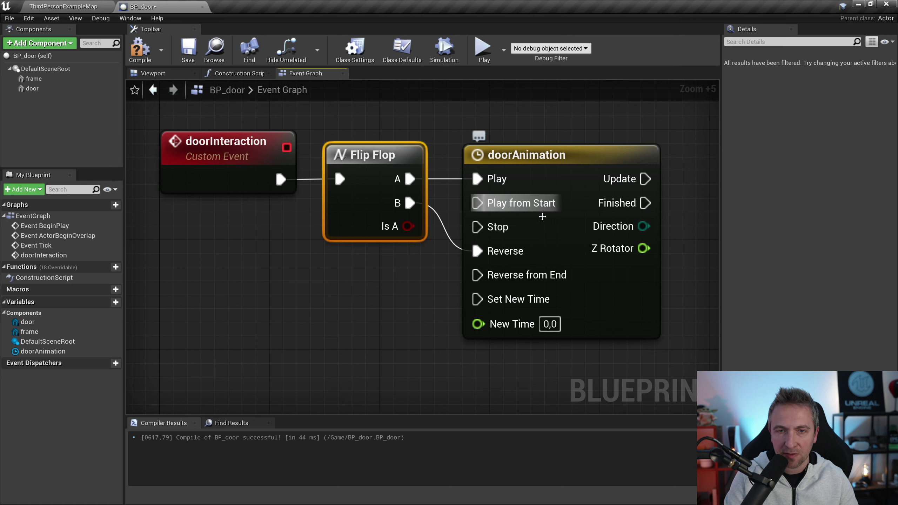
{"action": "right_click_drag", "start_coordinate": [620, 126], "coordinate": [482, 153]}
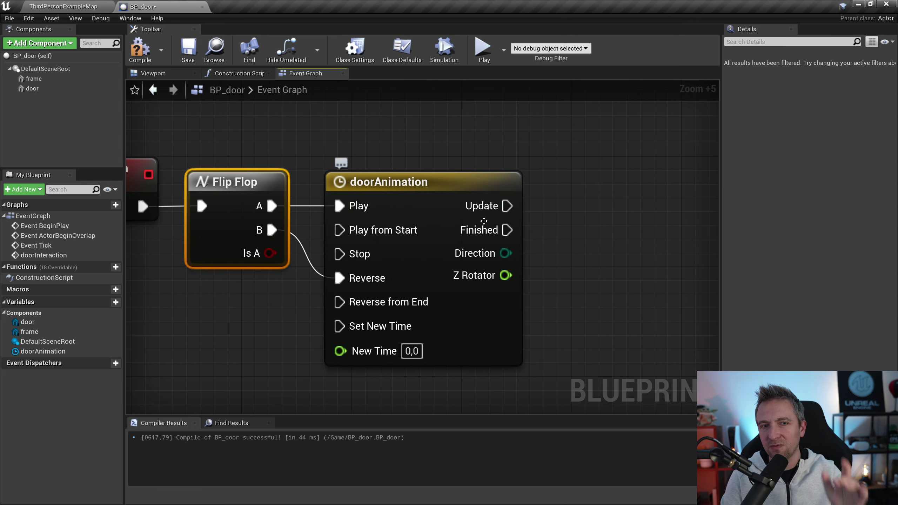
{"action": "right_click_drag", "start_coordinate": [564, 254], "coordinate": [440, 181]}
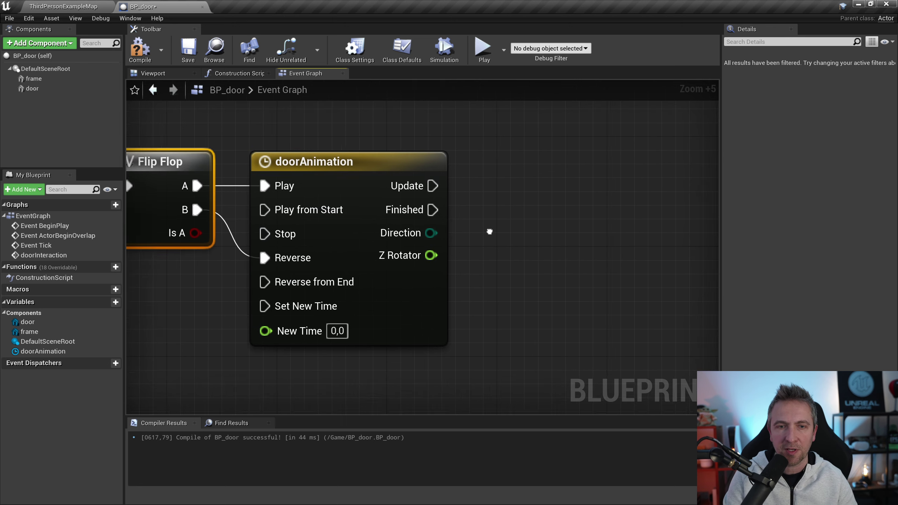
{"action": "scroll", "coordinate": [440, 180], "scroll_direction": "up", "scroll_amount": 2}
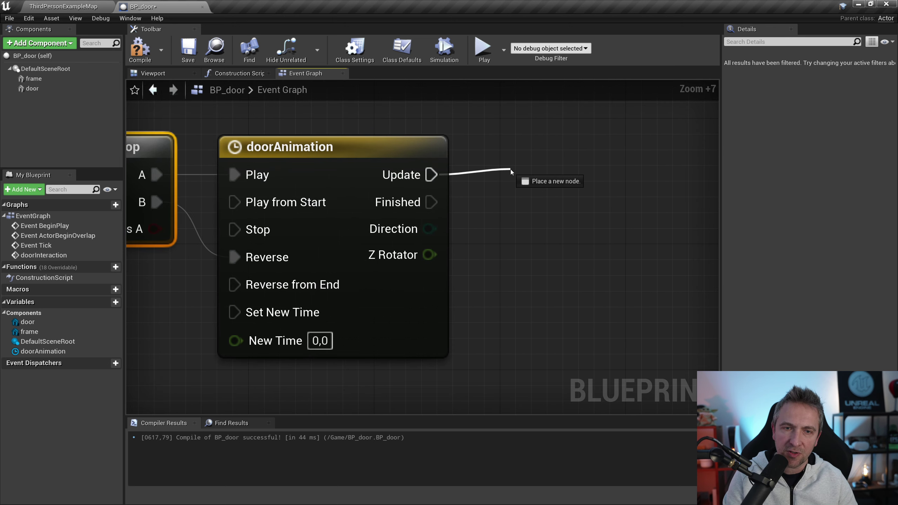
{"action": "left_click_drag", "start_coordinate": [440, 181], "coordinate": [511, 169]}
{"action": "left_click", "coordinate": [84, 88]}
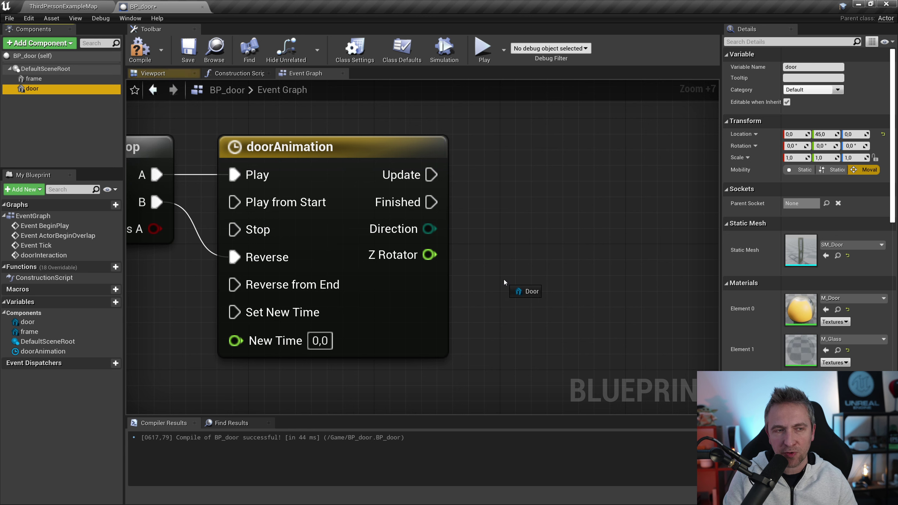
{"action": "left_click_drag", "start_coordinate": [505, 282], "coordinate": [494, 263]}
{"action": "mouse_move", "coordinate": [446, 211]}
{"action": "left_mouse_down"}
{"action": "mouse_move", "coordinate": [467, 241]}
{"action": "mouse_move", "coordinate": [442, 260]}
{"action": "left_mouse_up"}
{"action": "right_click_drag", "start_coordinate": [447, 225], "coordinate": [434, 223]}
Step: Add a SetRelativeRotation node for the door, driven by the timeline's Update output
{"action": "left_click_drag", "start_coordinate": [471, 274], "coordinate": [526, 254]}
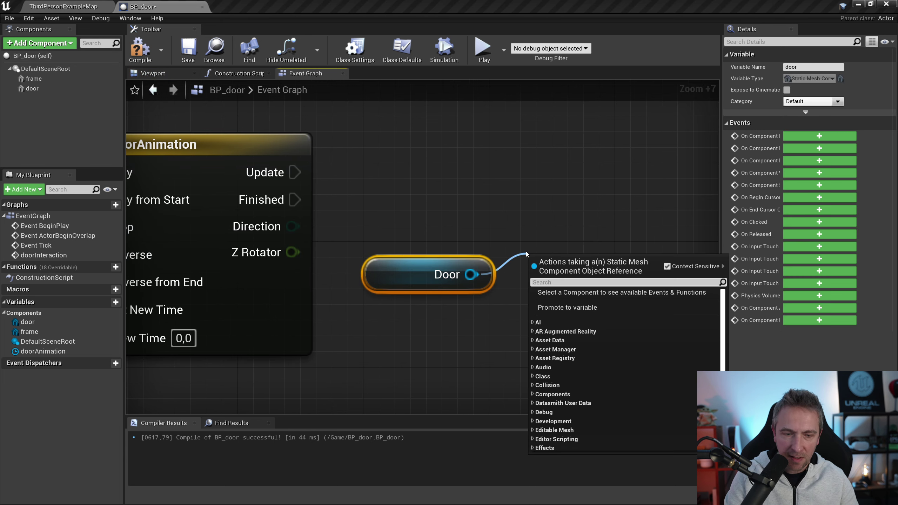
{"action": "type", "text": "set rel rot"}
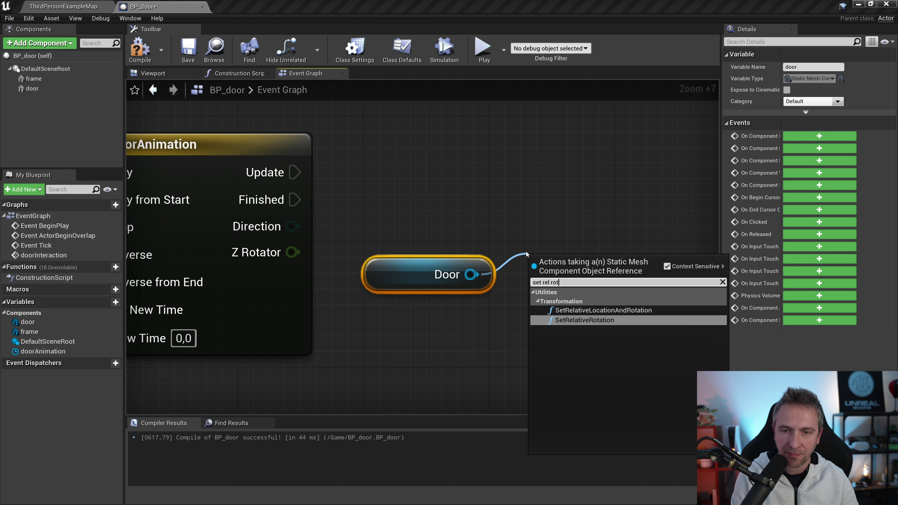
{"action": "key", "text": "Return"}
{"action": "left_click_drag", "start_coordinate": [566, 280], "coordinate": [566, 169]}
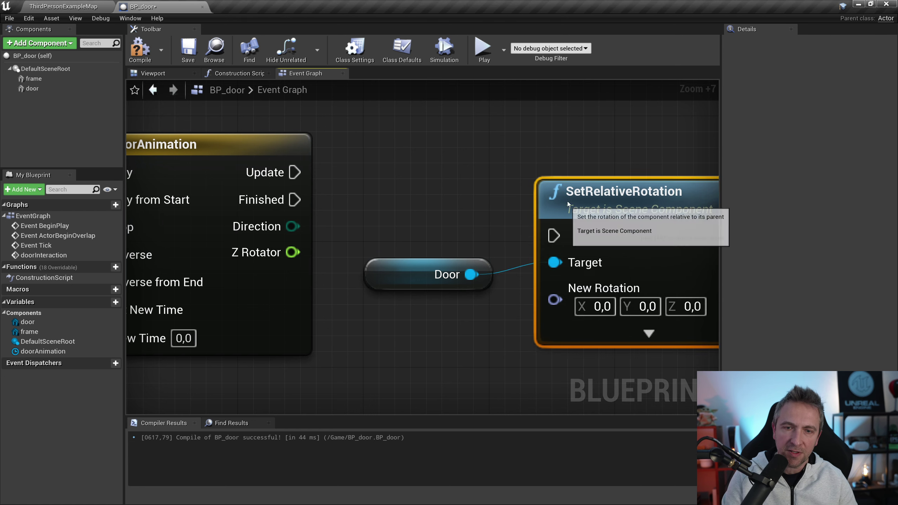
{"action": "mouse_move", "coordinate": [295, 172]}
{"action": "left_mouse_down"}
{"action": "mouse_move", "coordinate": [555, 218]}
{"action": "mouse_move", "coordinate": [546, 206]}
{"action": "mouse_move", "coordinate": [583, 147]}
{"action": "left_mouse_up"}
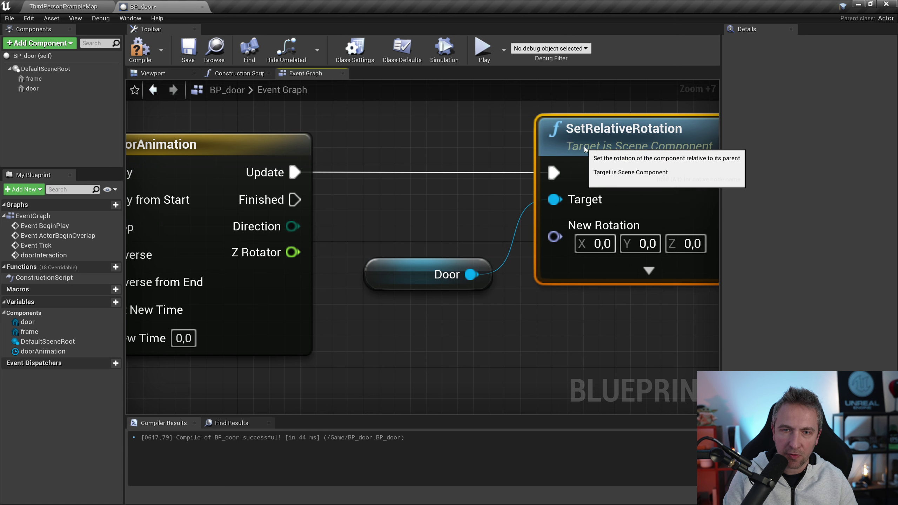
{"action": "mouse_move", "coordinate": [432, 254]}
{"action": "left_mouse_down"}
{"action": "mouse_move", "coordinate": [470, 207]}
{"action": "mouse_move", "coordinate": [441, 209]}
{"action": "left_mouse_up"}
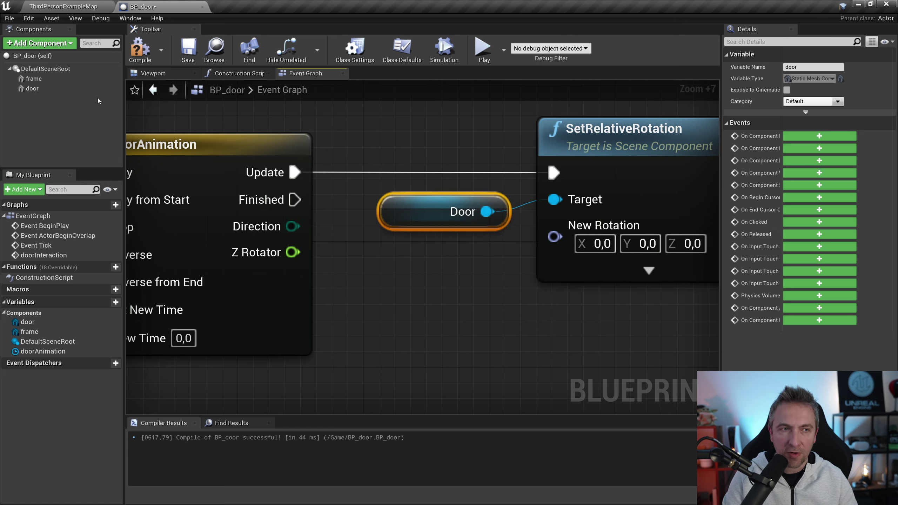
Step: Split SetRelativeRotation's New Rotation pin into Roll, Pitch and Yaw
{"action": "left_click", "coordinate": [57, 69]}
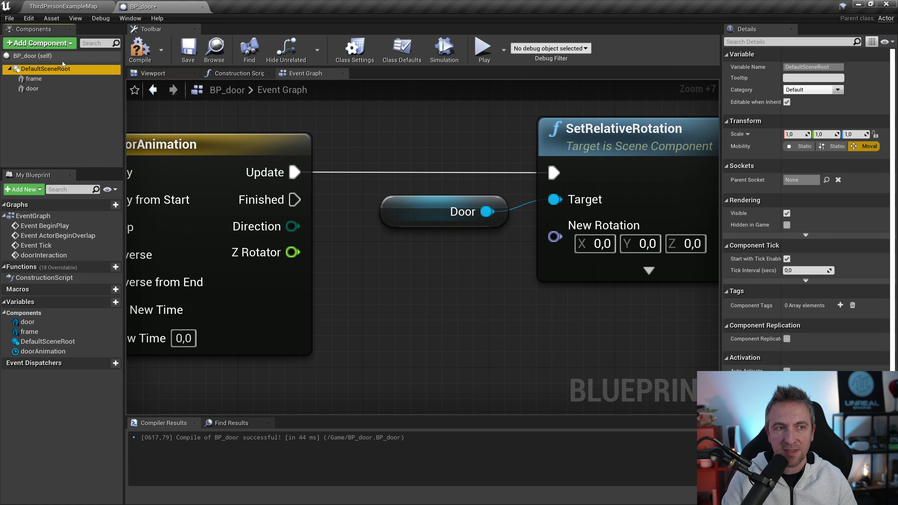
{"action": "right_click_drag", "start_coordinate": [457, 151], "coordinate": [438, 177]}
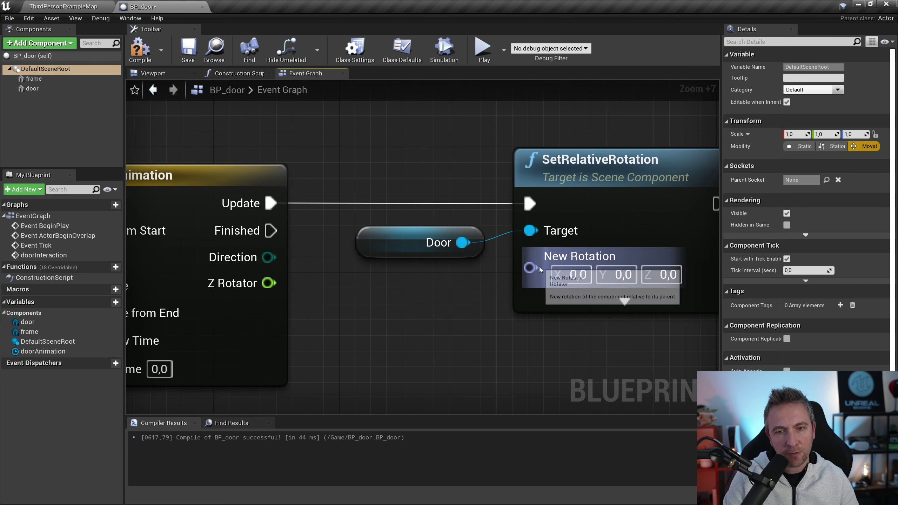
{"action": "right_click_drag", "start_coordinate": [679, 275], "coordinate": [627, 249]}
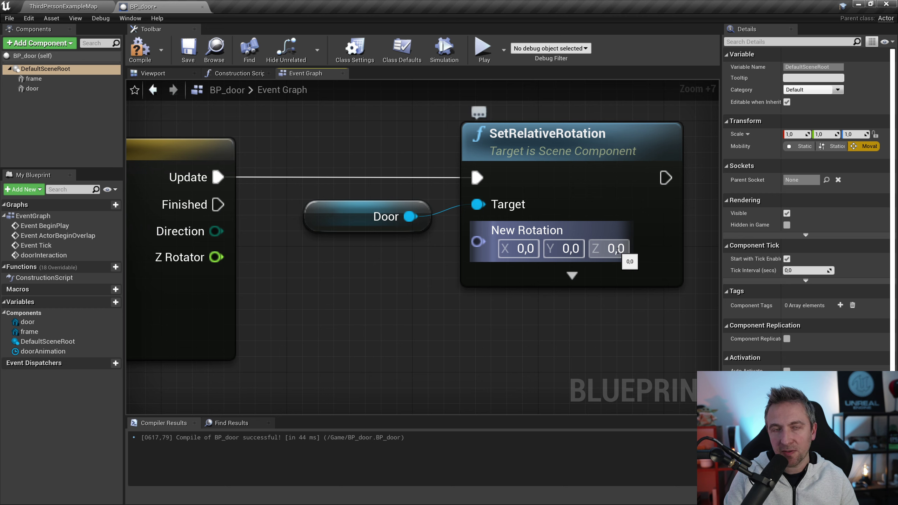
{"action": "right_click", "coordinate": [478, 242]}
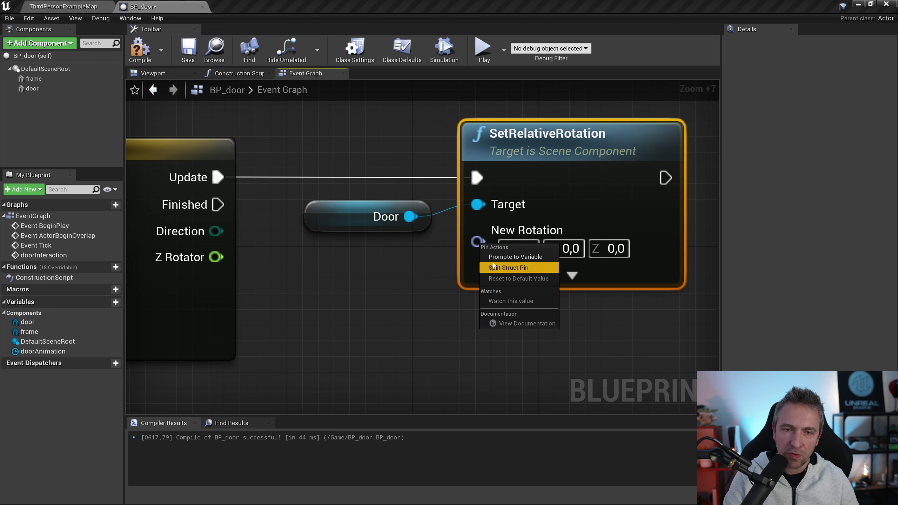
{"action": "left_click", "coordinate": [499, 268]}
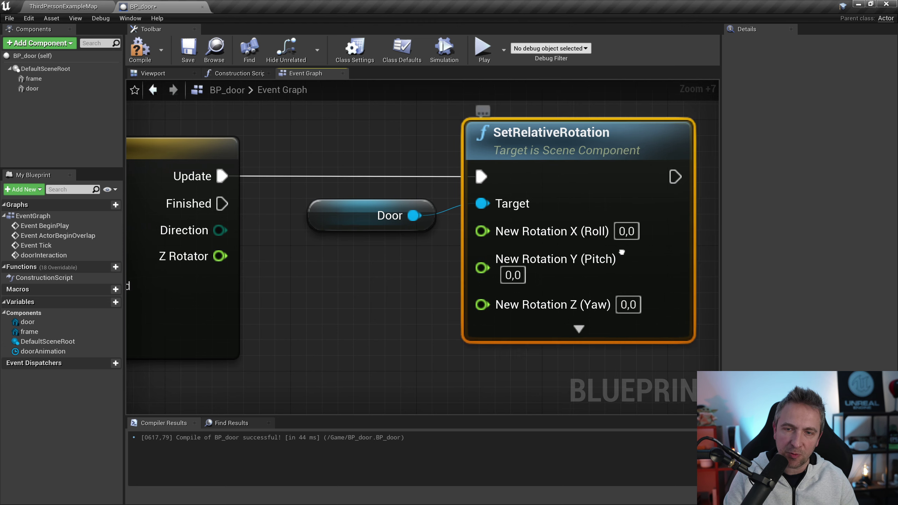
Step: Connect the timeline's Z Rotator output to New Rotation Z (Yaw)
{"action": "right_click_drag", "start_coordinate": [491, 236], "coordinate": [510, 225]}
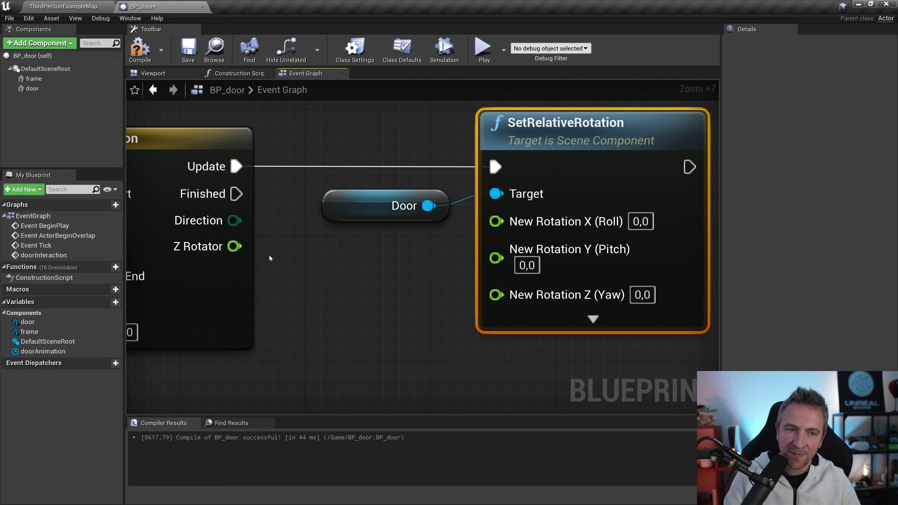
{"action": "left_click_drag", "start_coordinate": [234, 246], "coordinate": [503, 294]}
{"action": "scroll", "coordinate": [502, 294], "scroll_direction": "down", "scroll_amount": 1}
{"action": "scroll", "coordinate": [503, 297], "scroll_direction": "down", "scroll_amount": 2}
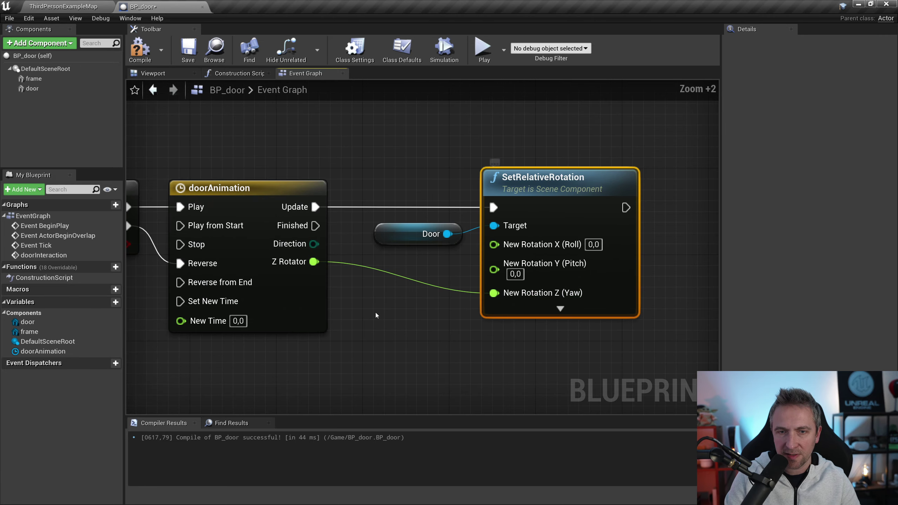
{"action": "scroll", "coordinate": [506, 321], "scroll_direction": "down", "scroll_amount": 2}
{"action": "scroll", "coordinate": [536, 306], "scroll_direction": "down", "scroll_amount": 3}
{"action": "right_click_drag", "start_coordinate": [536, 310], "coordinate": [481, 249]}
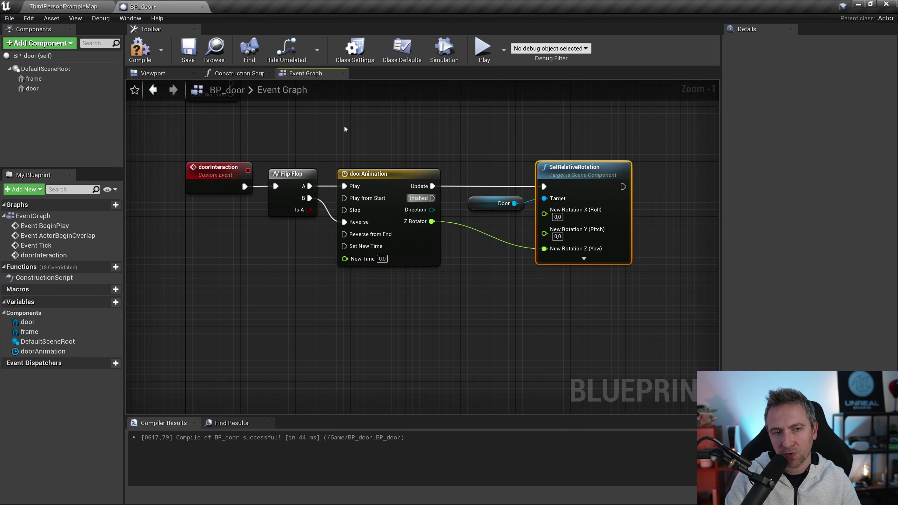
Step: Compile BP_door and switch back to the ThirdPersonExampleMap level viewport
{"action": "left_click", "coordinate": [146, 53]}
{"action": "right_click_drag", "start_coordinate": [287, 139], "coordinate": [348, 146]}
{"action": "scroll", "coordinate": [374, 166], "scroll_direction": "up", "scroll_amount": 2}
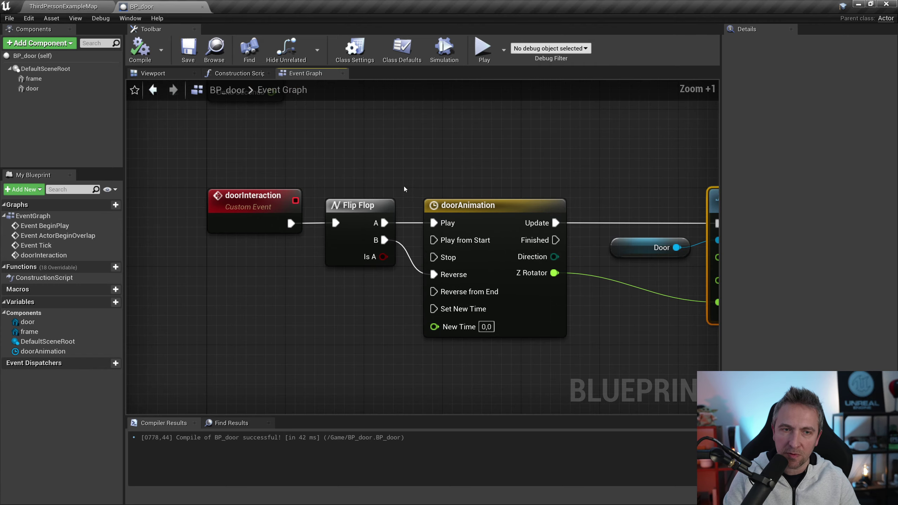
{"action": "right_click_drag", "start_coordinate": [404, 186], "coordinate": [314, 137]}
{"action": "scroll", "coordinate": [314, 139], "scroll_direction": "down", "scroll_amount": 1}
{"action": "left_click_drag", "start_coordinate": [167, 125], "coordinate": [665, 316]}
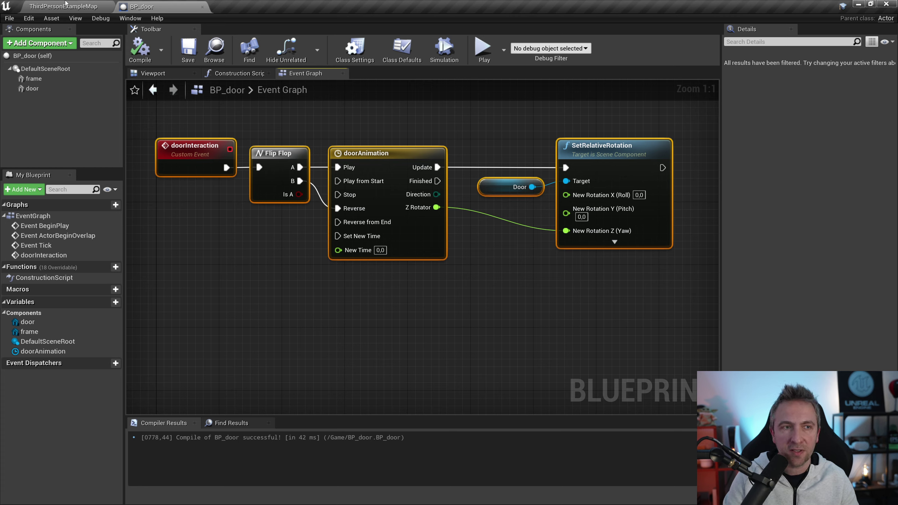
{"action": "left_click", "coordinate": [63, 6]}
{"action": "right_click_drag", "start_coordinate": [307, 191], "coordinate": [529, 263]}
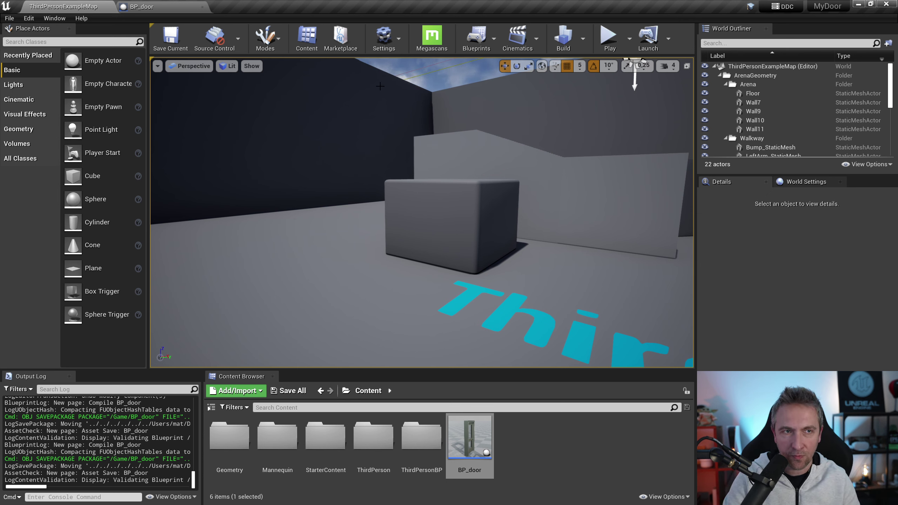
Step: Open ThirdPersonBP > Blueprints > ThirdPersonCharacter and locate its SphereTraceByChannel node
{"action": "double_click", "coordinate": [424, 437]}
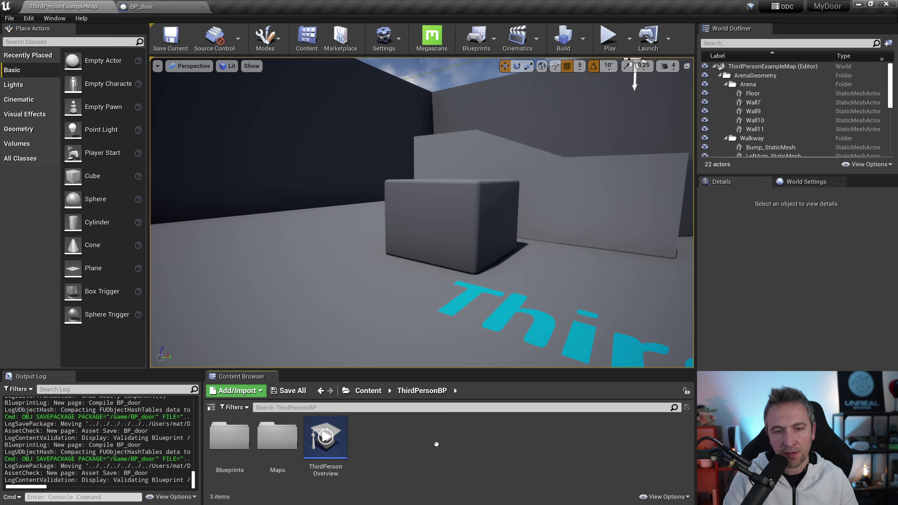
{"action": "double_click", "coordinate": [235, 427]}
{"action": "double_click", "coordinate": [229, 436]}
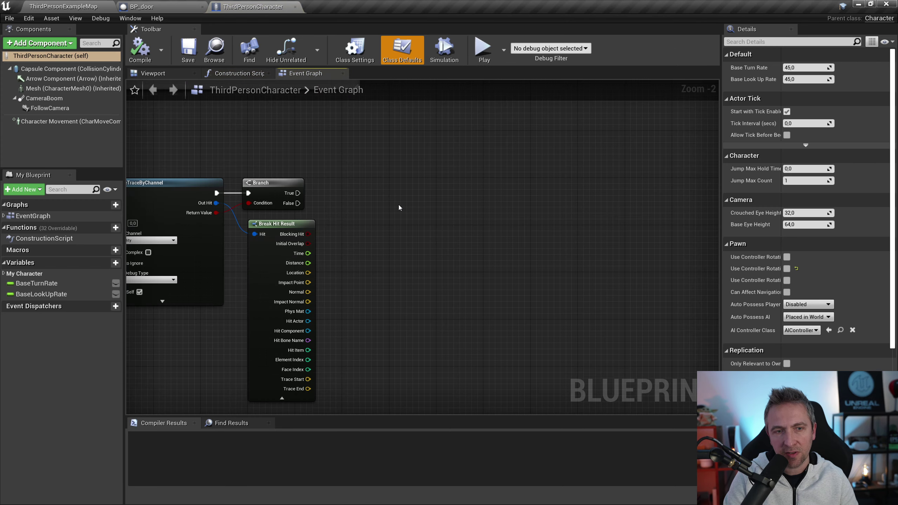
{"action": "scroll", "coordinate": [373, 228], "scroll_direction": "up", "scroll_amount": 2}
{"action": "scroll", "coordinate": [407, 189], "scroll_direction": "up", "scroll_amount": 2}
{"action": "scroll", "coordinate": [452, 181], "scroll_direction": "up", "scroll_amount": 1}
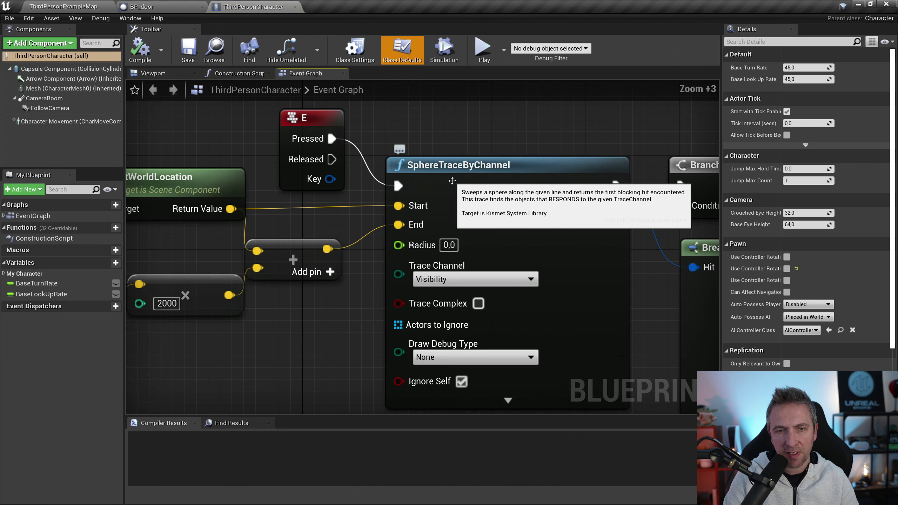
{"action": "left_click_drag", "start_coordinate": [390, 144], "coordinate": [597, 290]}
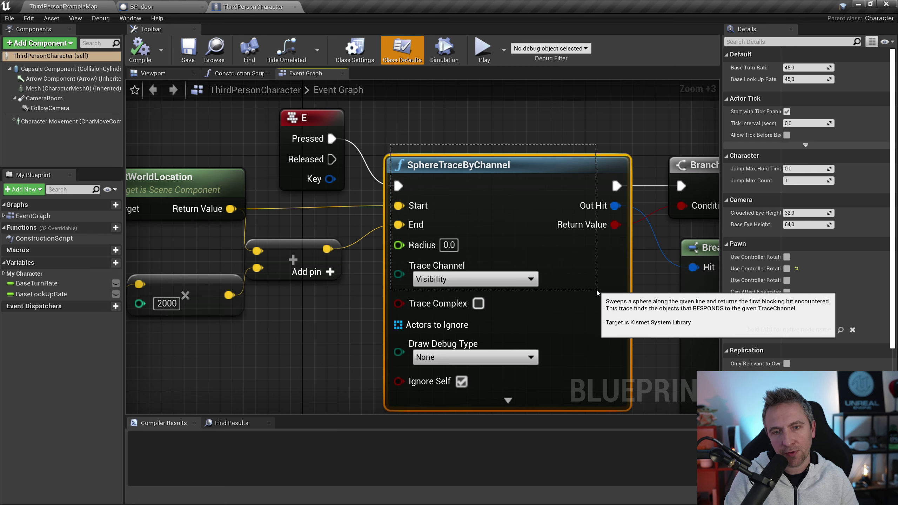
{"action": "scroll", "coordinate": [562, 172], "scroll_direction": "down", "scroll_amount": 1}
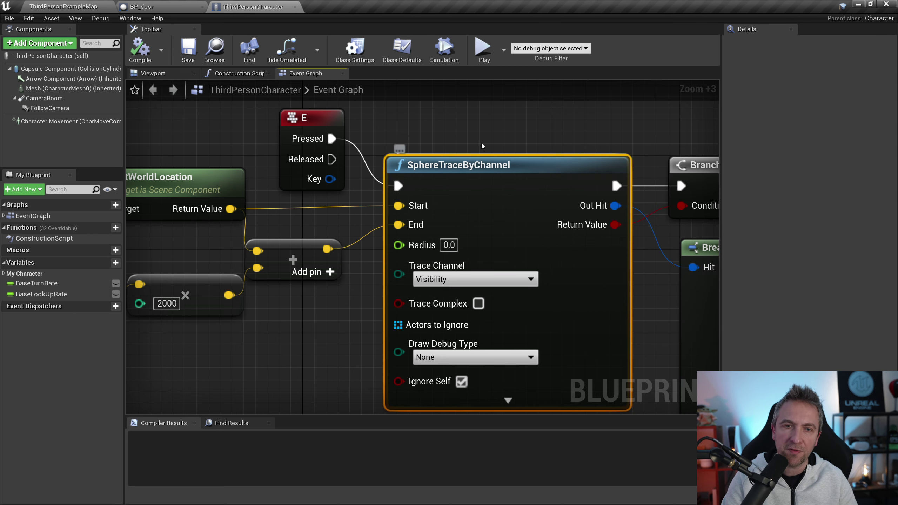
{"action": "scroll", "coordinate": [505, 167], "scroll_direction": "down", "scroll_amount": 4}
{"action": "scroll", "coordinate": [434, 179], "scroll_direction": "up", "scroll_amount": 2}
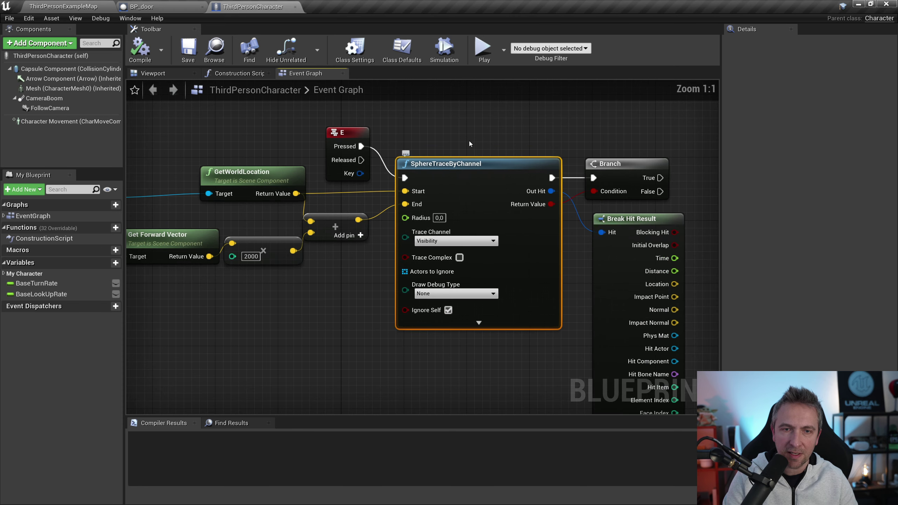
{"action": "scroll", "coordinate": [424, 166], "scroll_direction": "up", "scroll_amount": 1}
{"action": "scroll", "coordinate": [401, 133], "scroll_direction": "up", "scroll_amount": 1}
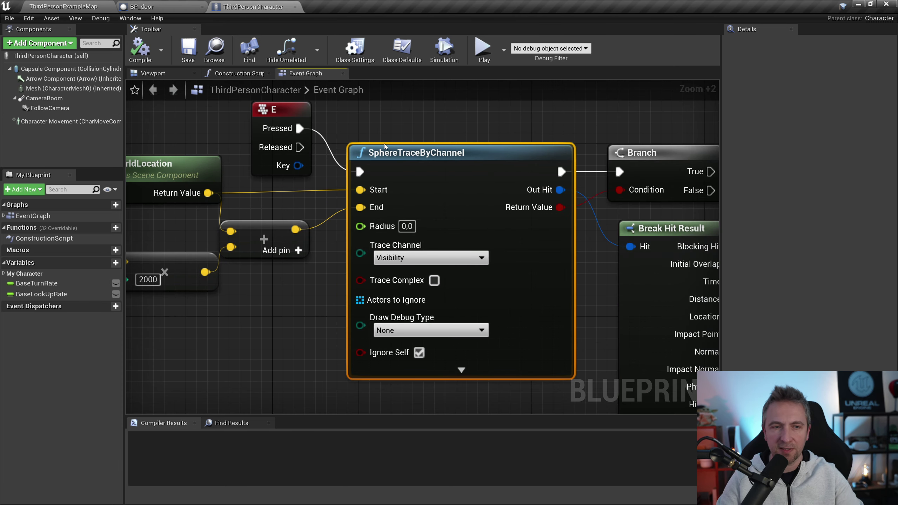
Step: Set the sphere trace Radius to 20 and Draw Debug Type to For Duration
{"action": "right_click_drag", "start_coordinate": [296, 256], "coordinate": [435, 270]}
{"action": "right_click_drag", "start_coordinate": [548, 261], "coordinate": [401, 256]}
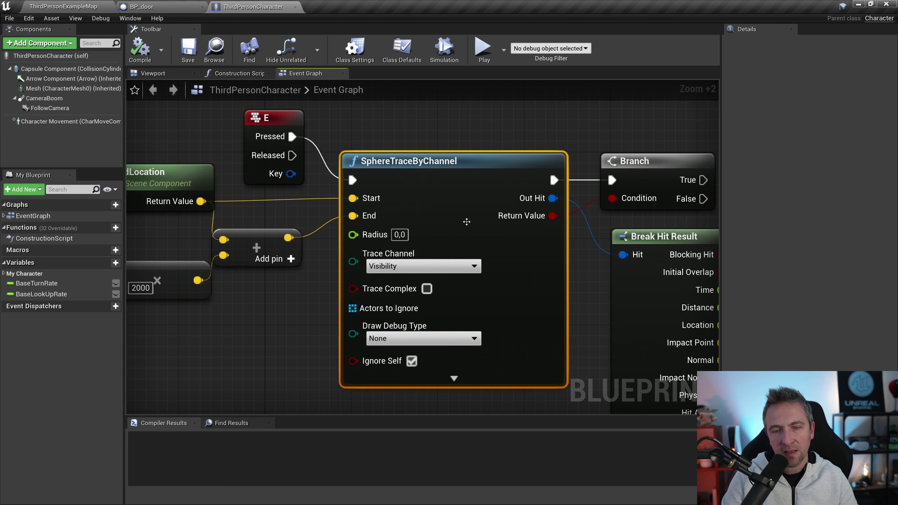
{"action": "left_click", "coordinate": [400, 235]}
{"action": "type", "text": "20"}
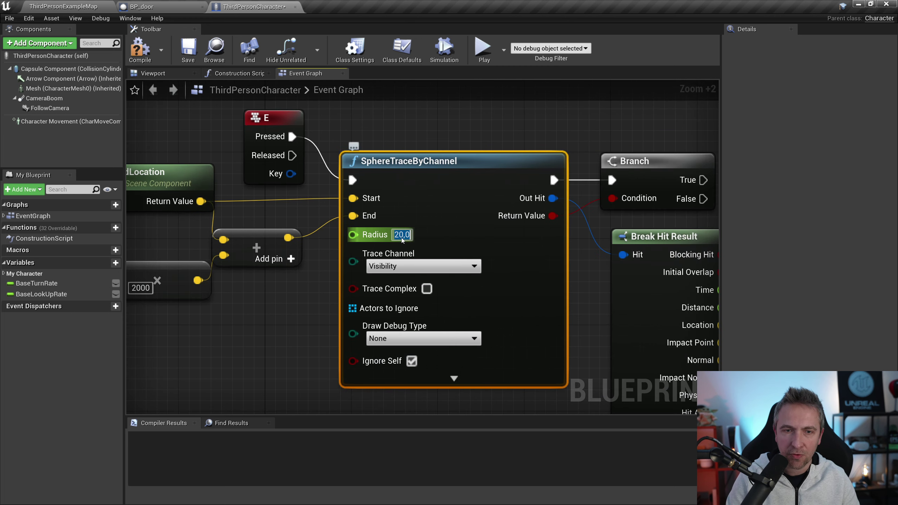
{"action": "left_click", "coordinate": [410, 338]}
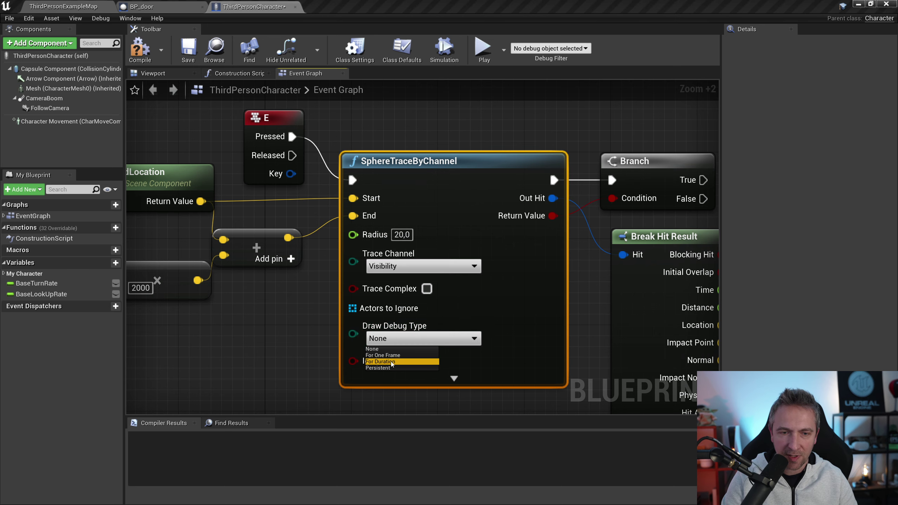
{"action": "left_click", "coordinate": [386, 362]}
{"action": "left_click", "coordinate": [492, 139]}
Step: Frame the Branch and Break Hit Result nodes that follow the trace
{"action": "scroll", "coordinate": [459, 135], "scroll_direction": "down", "scroll_amount": 2}
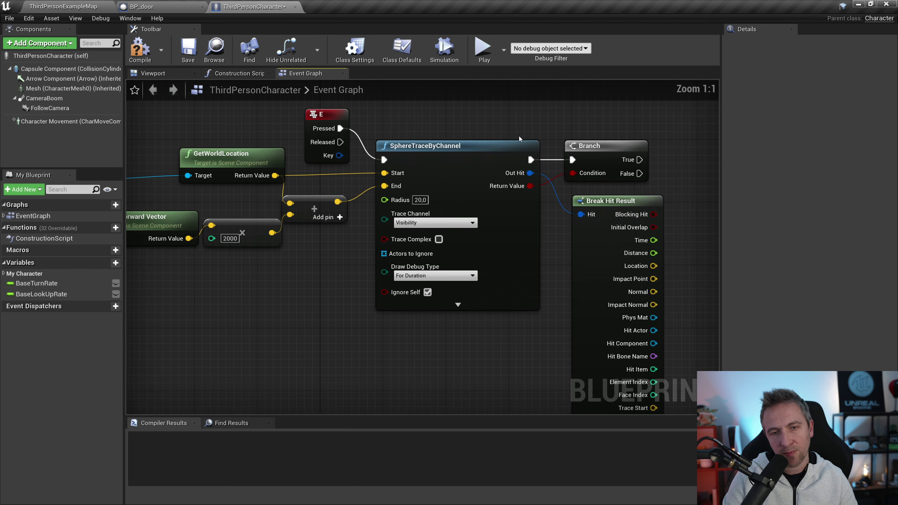
{"action": "right_click_drag", "start_coordinate": [614, 172], "coordinate": [490, 212]}
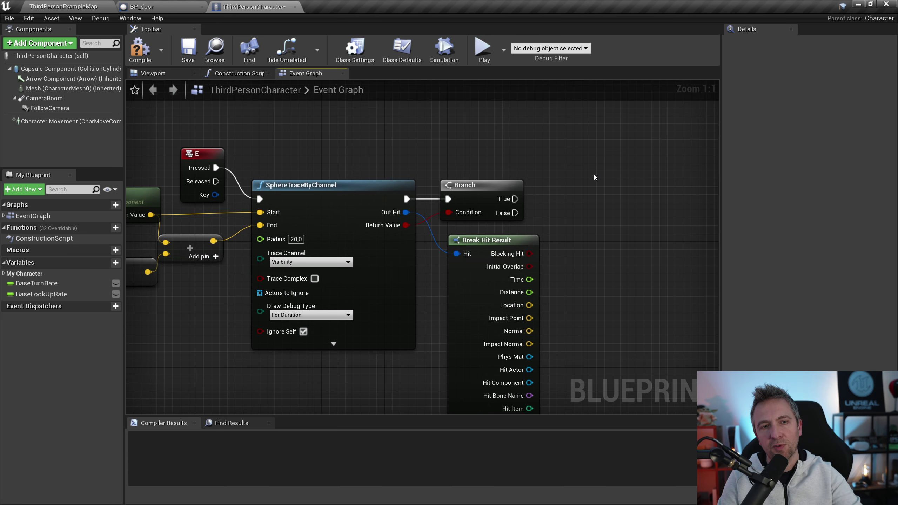
{"action": "right_click_drag", "start_coordinate": [594, 174], "coordinate": [505, 162]}
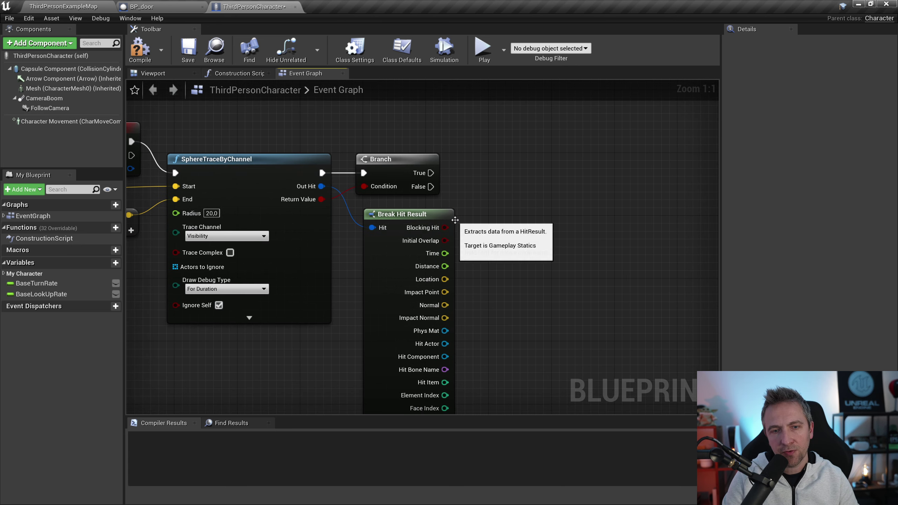
{"action": "right_click_drag", "start_coordinate": [481, 242], "coordinate": [451, 233]}
{"action": "scroll", "coordinate": [400, 166], "scroll_direction": "up", "scroll_amount": 2}
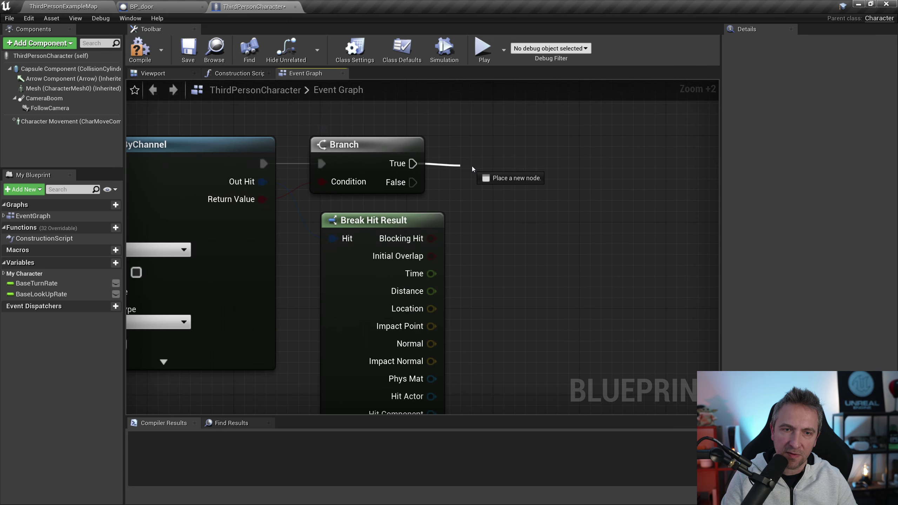
{"action": "left_click_drag", "start_coordinate": [416, 164], "coordinate": [471, 166]}
{"action": "scroll", "coordinate": [426, 85], "scroll_direction": "down", "scroll_amount": 2}
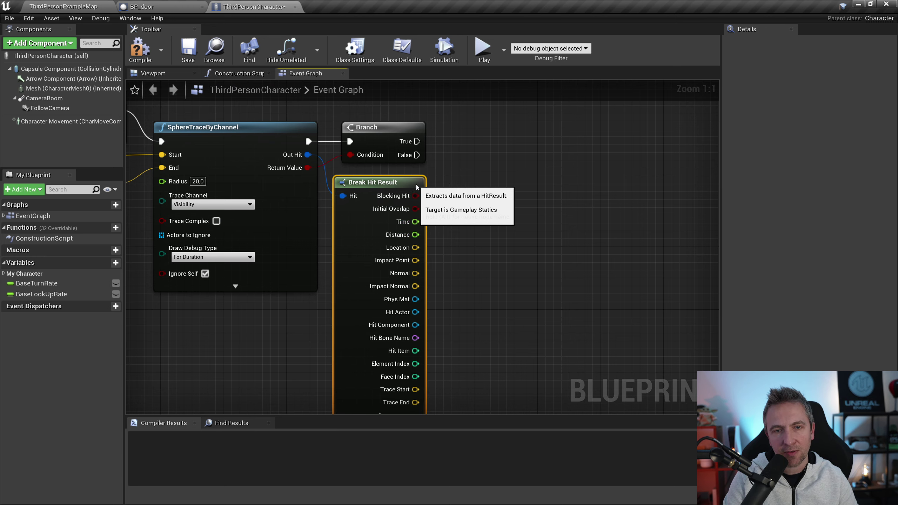
Step: Add a Cast To BP_door from Hit Actor, executed by Branch True
{"action": "left_click", "coordinate": [428, 187]}
{"action": "scroll", "coordinate": [417, 252], "scroll_direction": "up", "scroll_amount": 4}
{"action": "scroll", "coordinate": [417, 251], "scroll_direction": "down", "scroll_amount": 3}
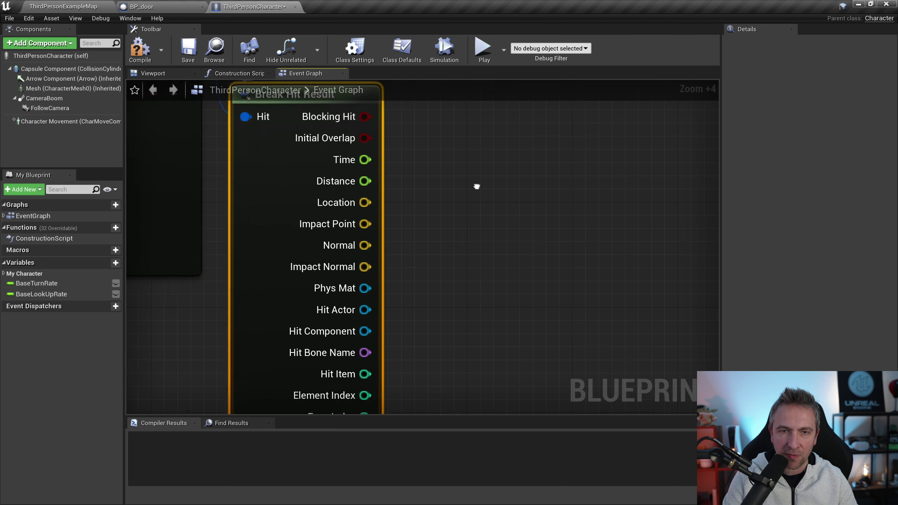
{"action": "left_click_drag", "start_coordinate": [336, 327], "coordinate": [481, 161]}
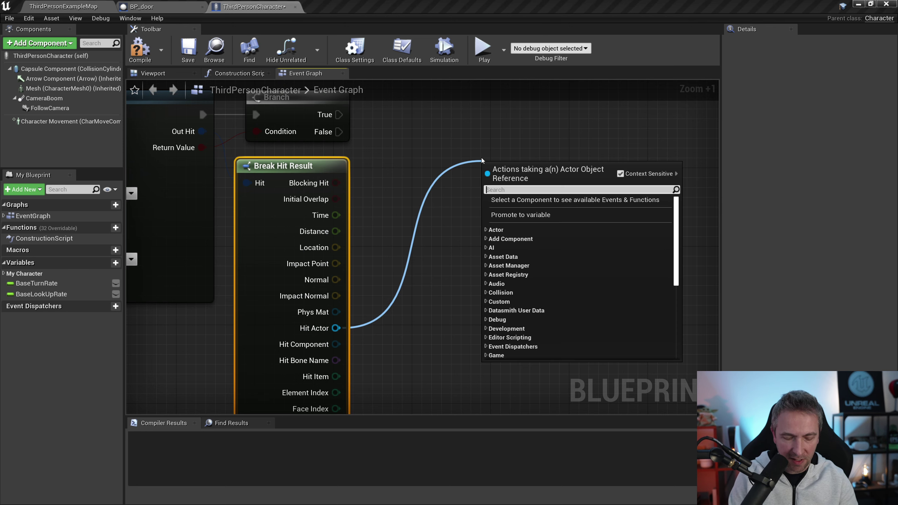
{"action": "type", "text": "door"}
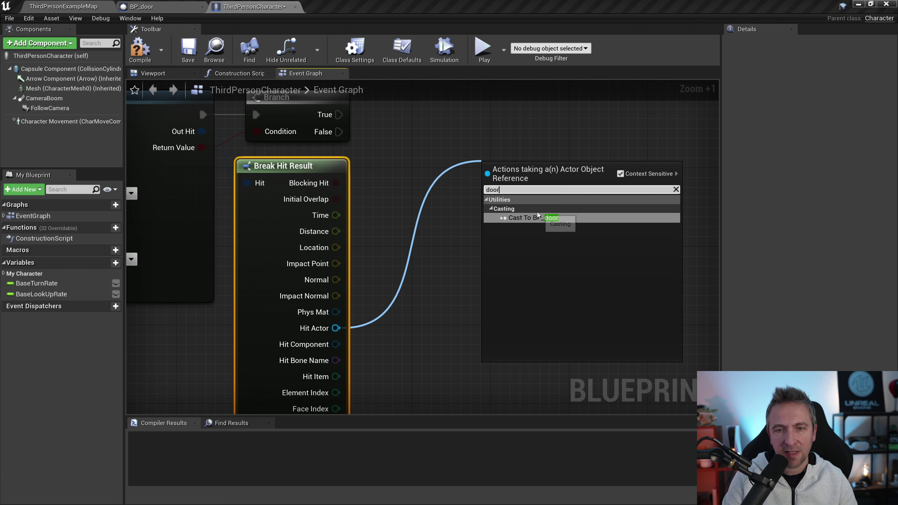
{"action": "left_click", "coordinate": [537, 214]}
{"action": "left_click_drag", "start_coordinate": [537, 213], "coordinate": [523, 170]}
{"action": "right_click_drag", "start_coordinate": [401, 137], "coordinate": [411, 226]}
{"action": "mouse_move", "coordinate": [350, 205]}
{"action": "left_mouse_down"}
{"action": "mouse_move", "coordinate": [478, 241]}
{"action": "mouse_move", "coordinate": [503, 186]}
{"action": "left_mouse_up"}
{"action": "right_click_drag", "start_coordinate": [512, 288], "coordinate": [525, 249]}
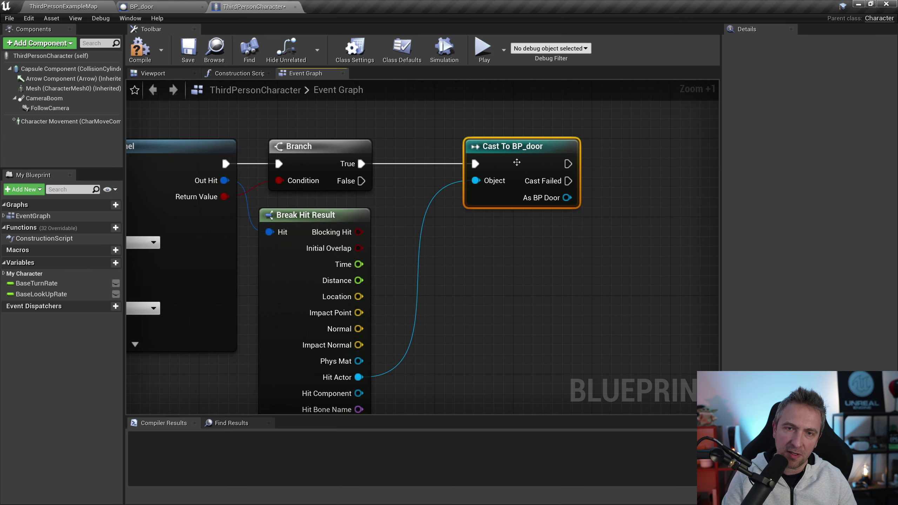
{"action": "right_click_drag", "start_coordinate": [593, 227], "coordinate": [426, 265]}
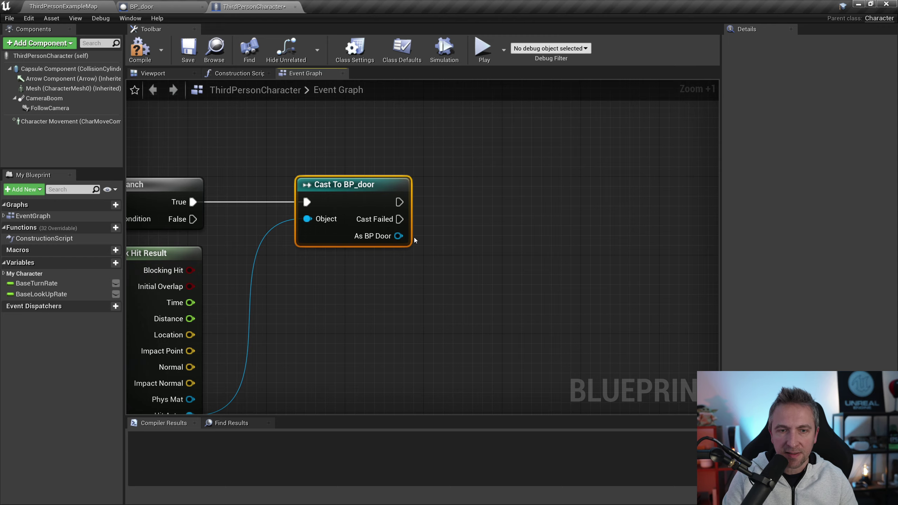
Step: Check the doorInteraction custom event in the BP_door graph
{"action": "left_click", "coordinate": [155, 6]}
{"action": "left_click", "coordinate": [180, 113]}
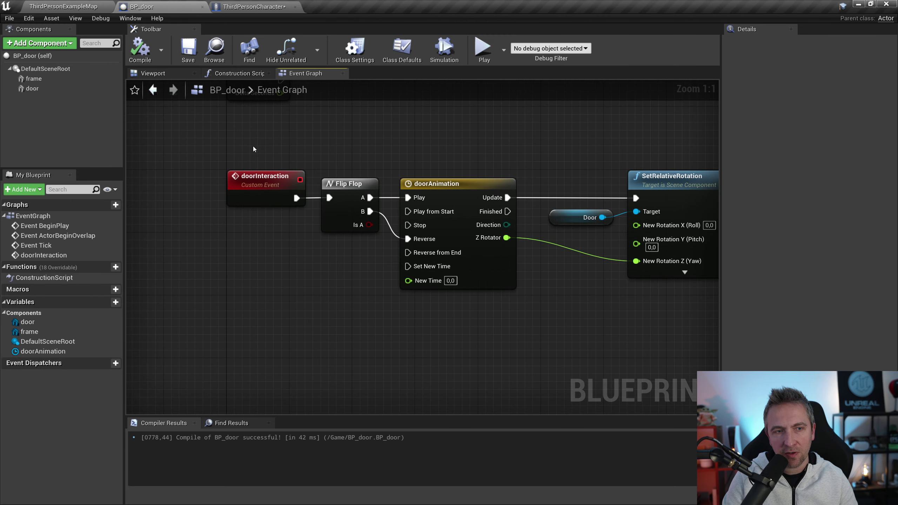
{"action": "scroll", "coordinate": [229, 141], "scroll_direction": "up", "scroll_amount": 5}
{"action": "left_click_drag", "start_coordinate": [216, 106], "coordinate": [345, 219]}
{"action": "left_click", "coordinate": [259, 7]}
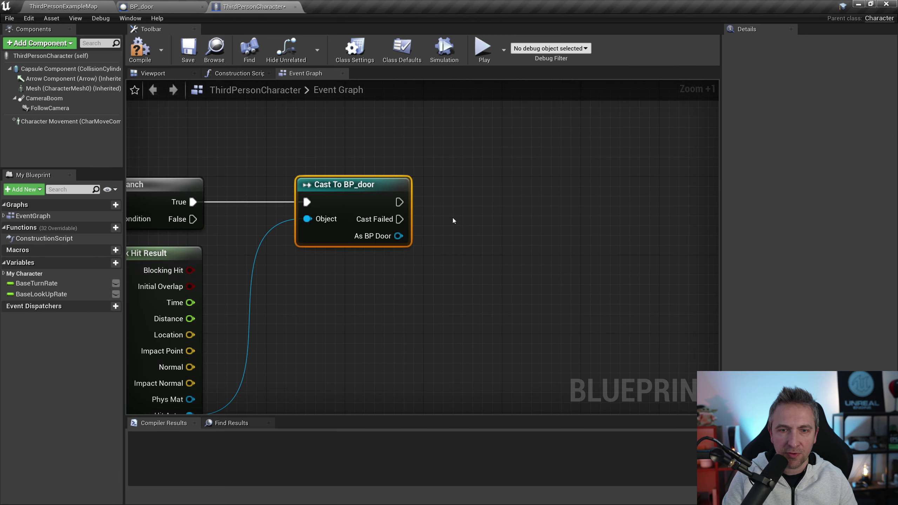
Step: Call Door Interaction on the cast's As BP Door output and save the character blueprint
{"action": "left_click_drag", "start_coordinate": [398, 236], "coordinate": [434, 226]}
{"action": "type", "text": "door"}
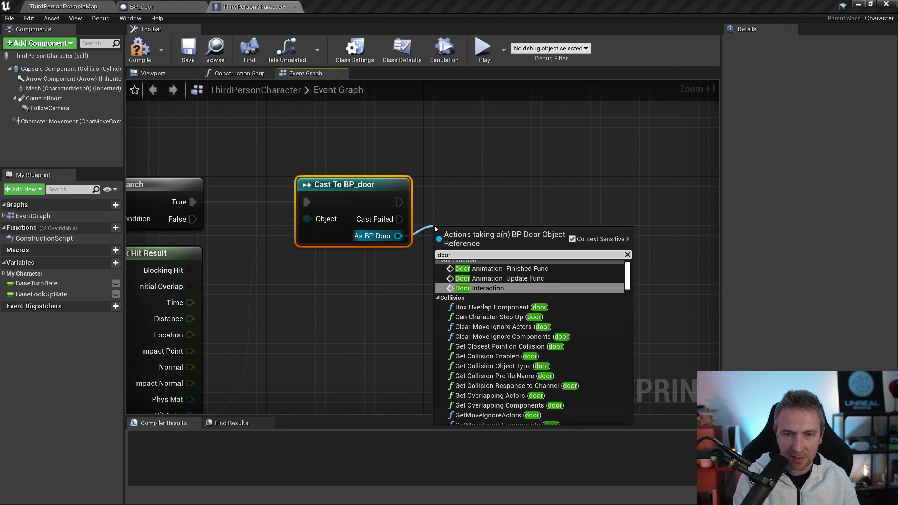
{"action": "left_click", "coordinate": [505, 288]}
{"action": "left_click_drag", "start_coordinate": [491, 244], "coordinate": [491, 185]}
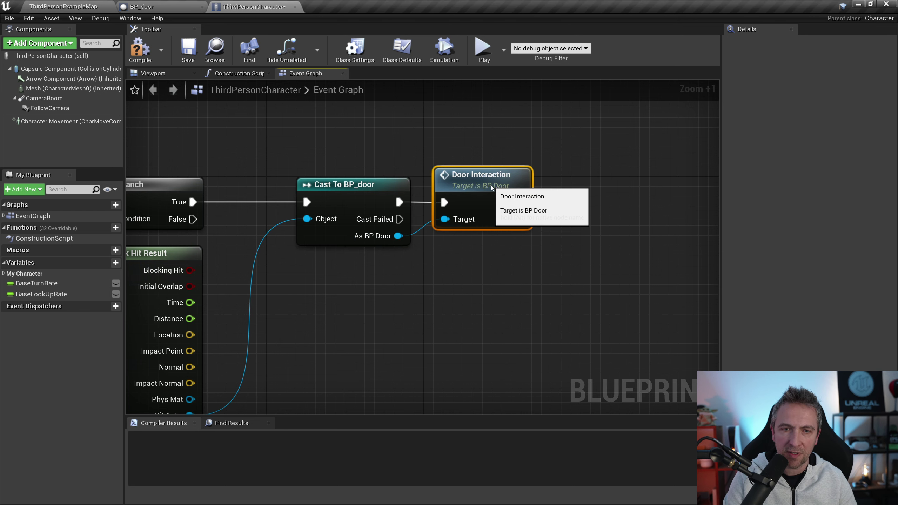
{"action": "left_click", "coordinate": [188, 49]}
{"action": "right_click_drag", "start_coordinate": [346, 156], "coordinate": [501, 152]}
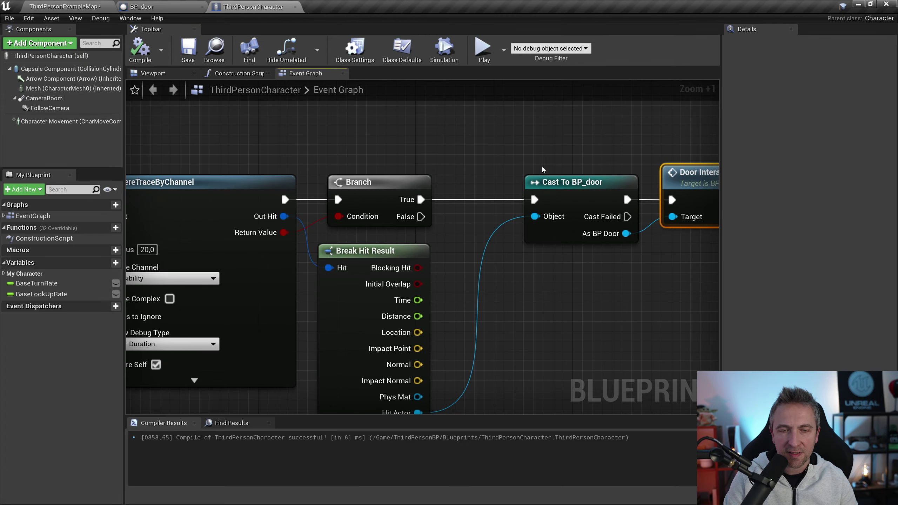
{"action": "scroll", "coordinate": [523, 154], "scroll_direction": "down", "scroll_amount": 2}
{"action": "mouse_move", "coordinate": [545, 156]}
{"action": "left_mouse_down"}
{"action": "mouse_move", "coordinate": [514, 250]}
{"action": "mouse_move", "coordinate": [515, 238]}
{"action": "left_mouse_up"}
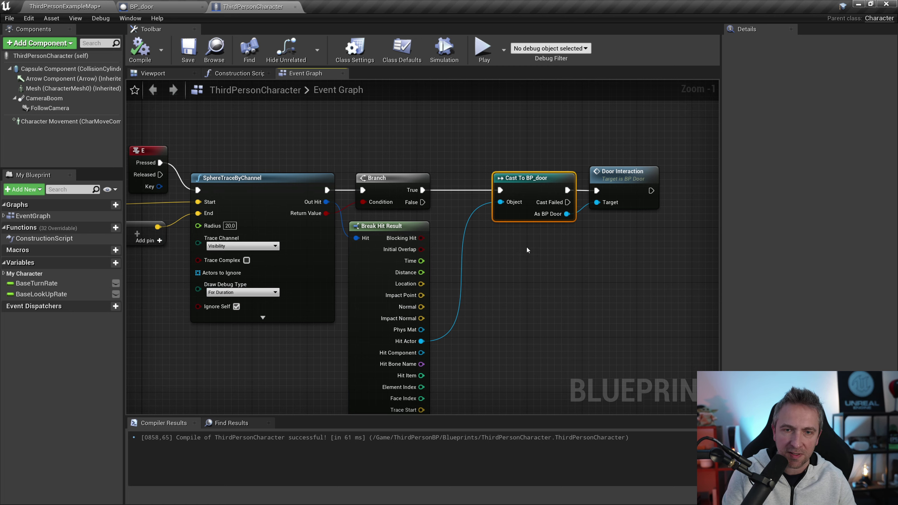
Step: Pan the Event Graph to review the E key event and sphere trace chain
{"action": "right_click_drag", "start_coordinate": [532, 183], "coordinate": [438, 183]}
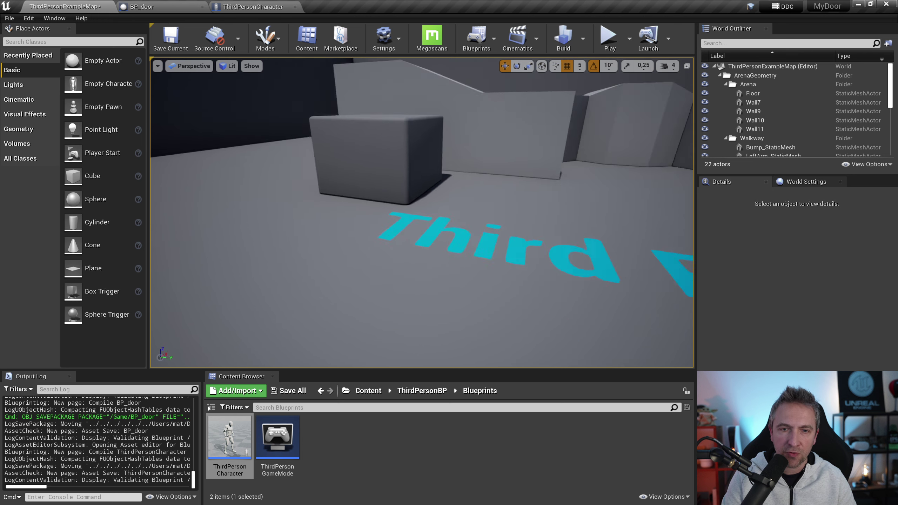
Step: Place a BP_door beside the stairs and play-test walking the character up to open it
{"action": "left_click", "coordinate": [363, 389]}
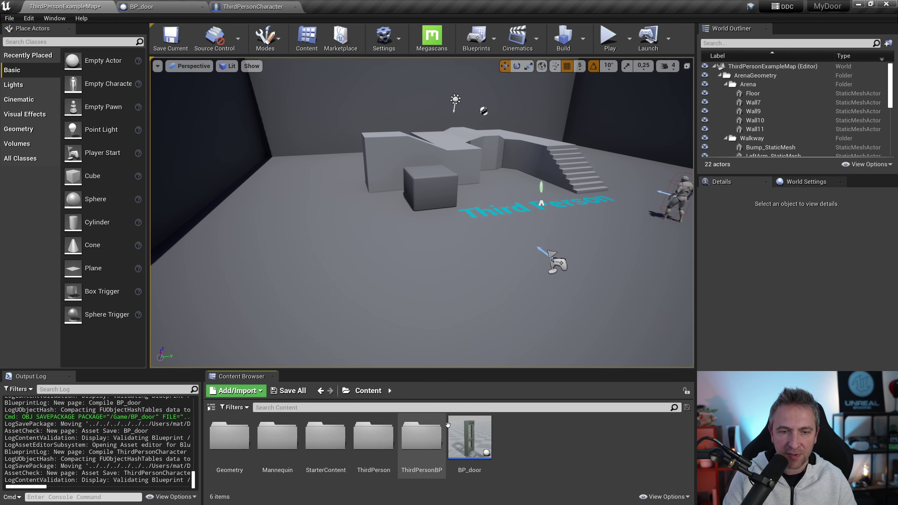
{"action": "left_click_drag", "start_coordinate": [469, 437], "coordinate": [604, 202]}
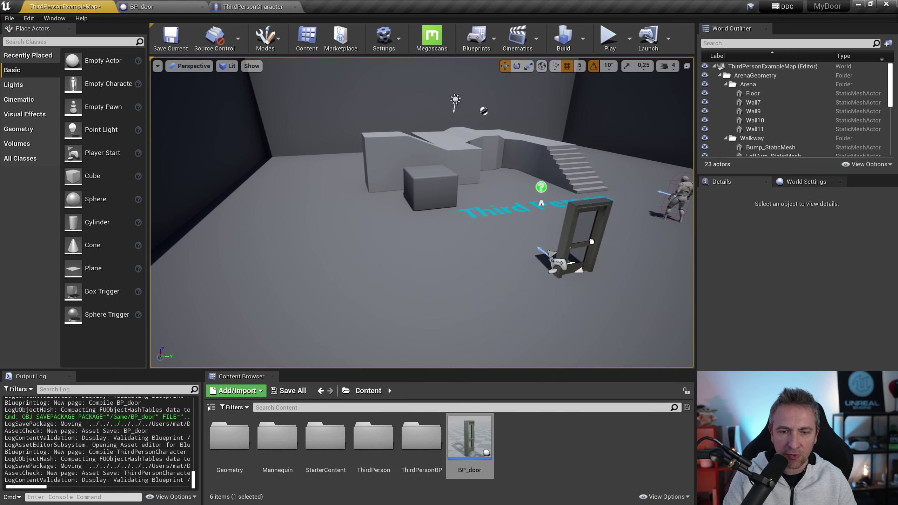
{"action": "left_click", "coordinate": [609, 36]}
{"action": "key", "text": "w"}
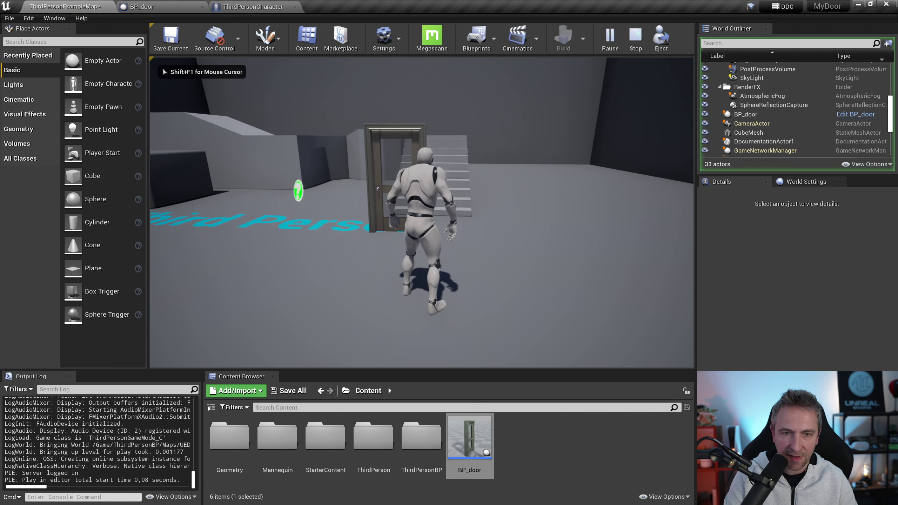
{"action": "key", "text": "w"}
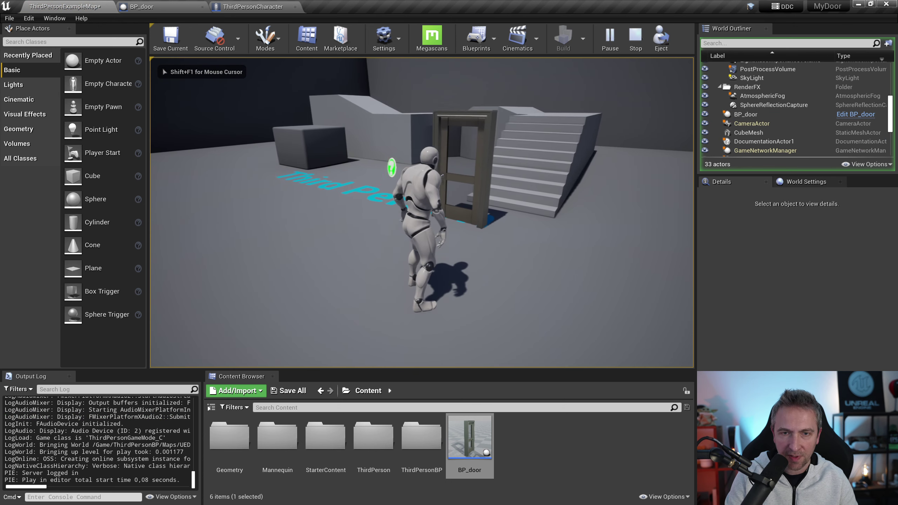
{"action": "key", "text": "w"}
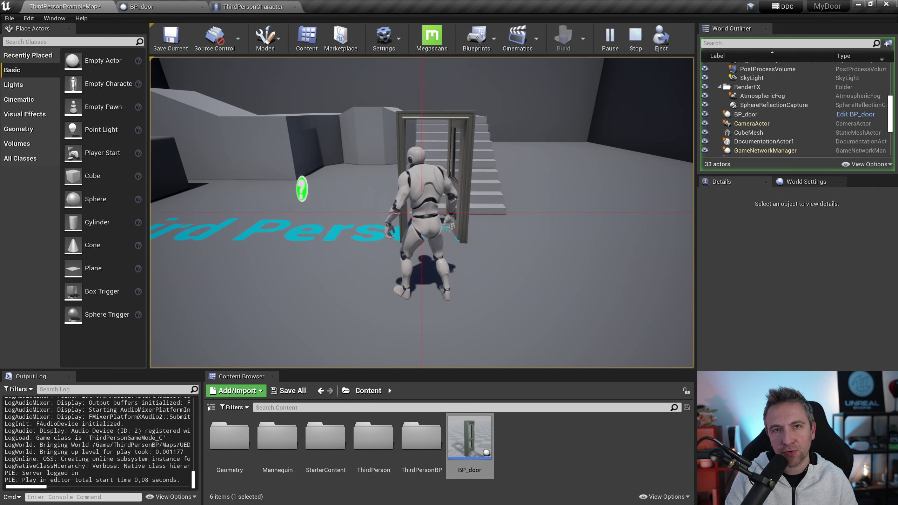
{"action": "key", "text": "w"}
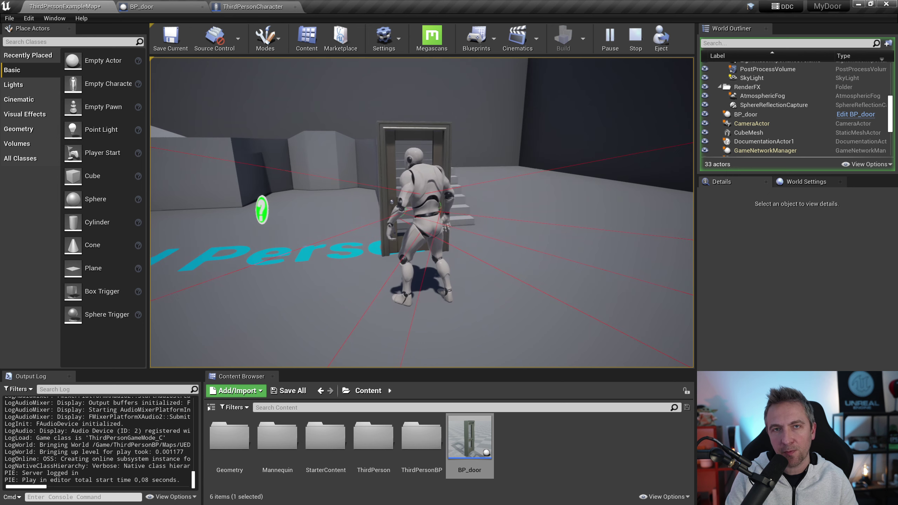
{"action": "key", "text": "Escape"}
{"action": "left_click", "coordinate": [155, 4]}
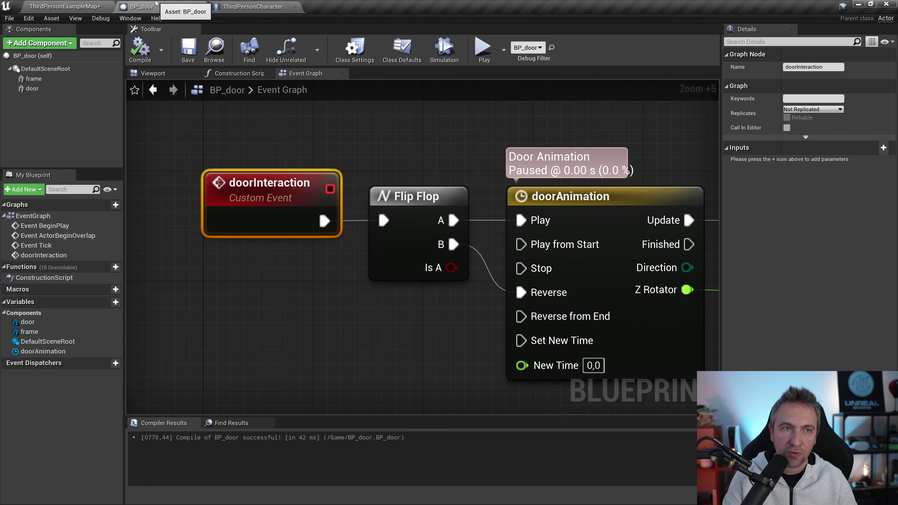
{"action": "right_click_drag", "start_coordinate": [499, 160], "coordinate": [420, 148]}
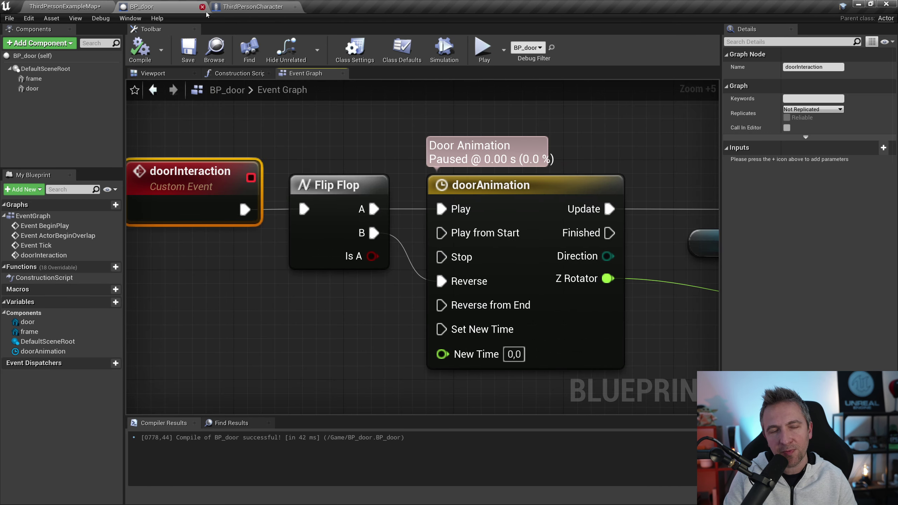
{"action": "left_click", "coordinate": [75, 6]}
{"action": "scroll", "coordinate": [423, 178], "scroll_direction": "up", "scroll_amount": 5}
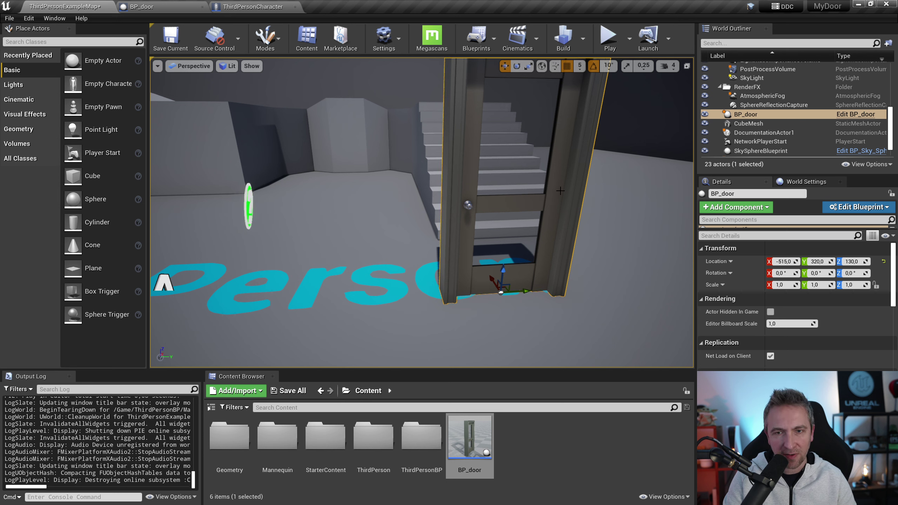
{"action": "key", "text": "f"}
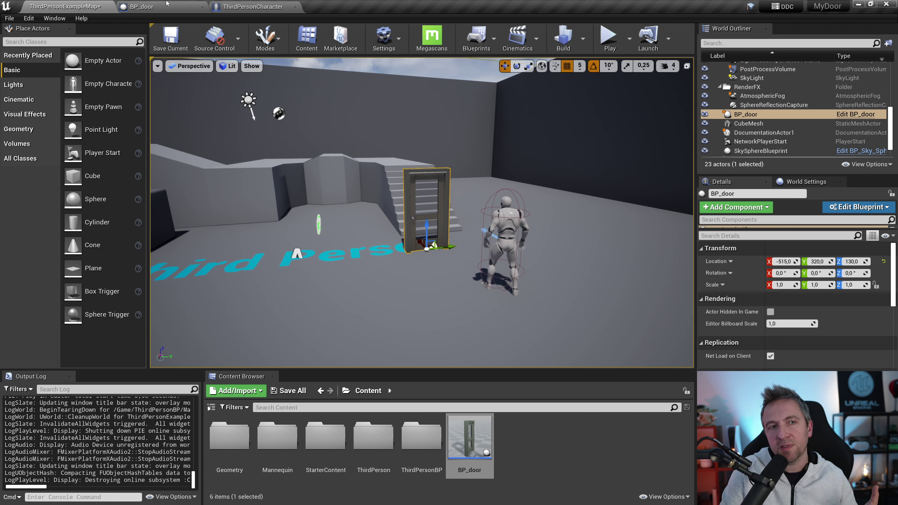
{"action": "double_click", "coordinate": [407, 183]}
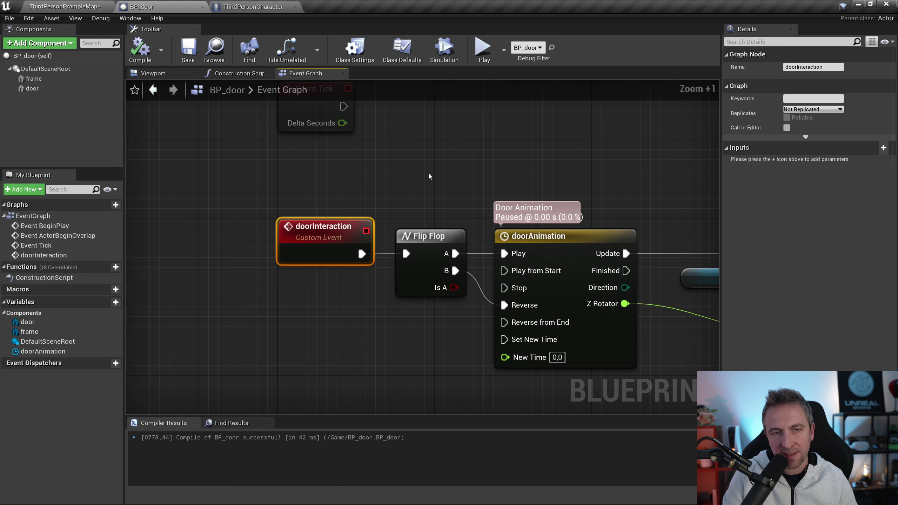
{"action": "scroll", "coordinate": [459, 184], "scroll_direction": "down", "scroll_amount": 1}
{"action": "scroll", "coordinate": [514, 165], "scroll_direction": "down", "scroll_amount": 1}
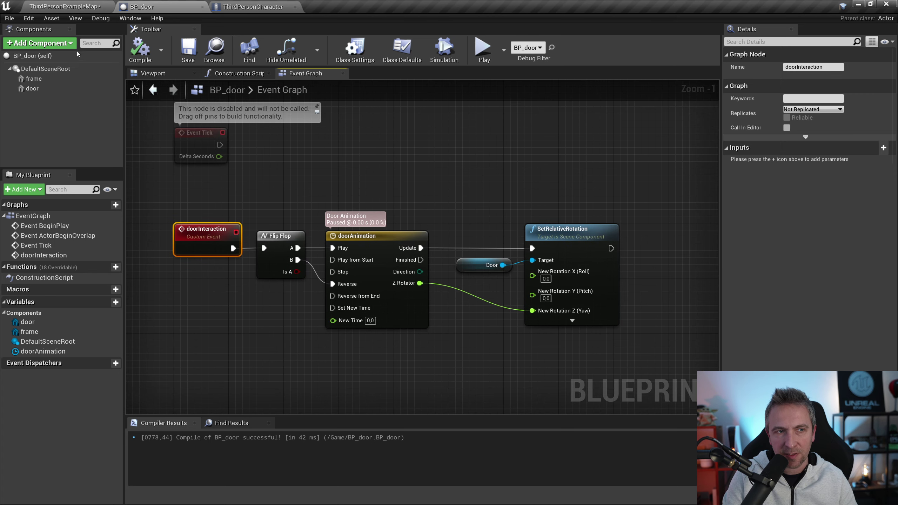
Step: Add a Box collision to BP_door, raise it to Z 110, scale it about 2.15×3.04×4.72, and compile
{"action": "left_click", "coordinate": [148, 77]}
{"action": "left_click", "coordinate": [49, 45]}
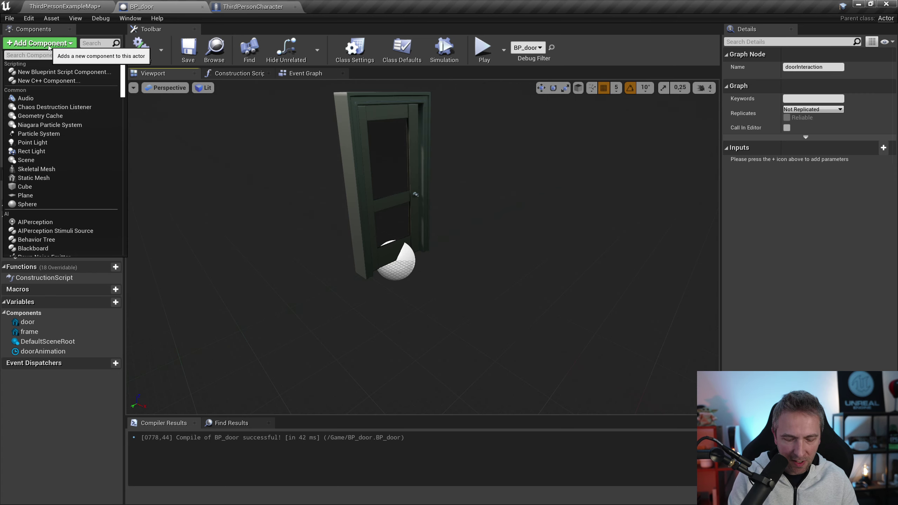
{"action": "type", "text": "box"}
{"action": "key", "text": "Return"}
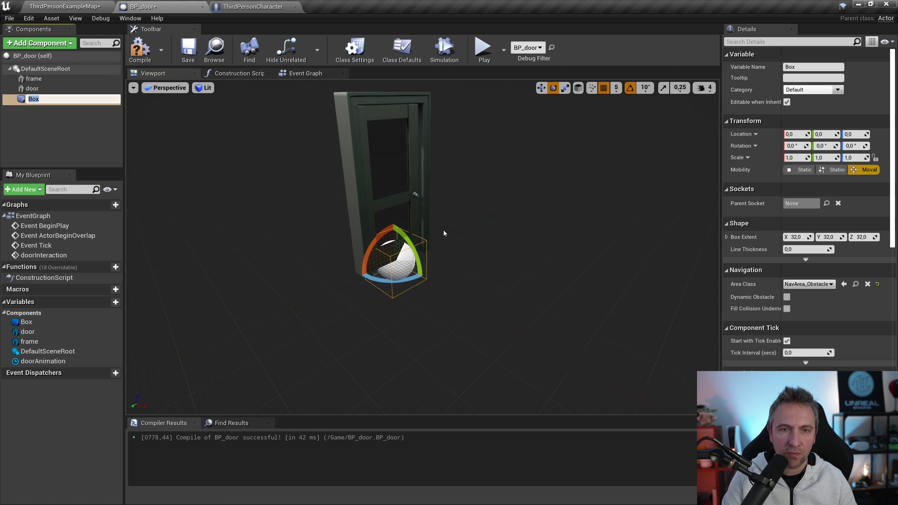
{"action": "key", "text": "f"}
{"action": "key", "text": "w"}
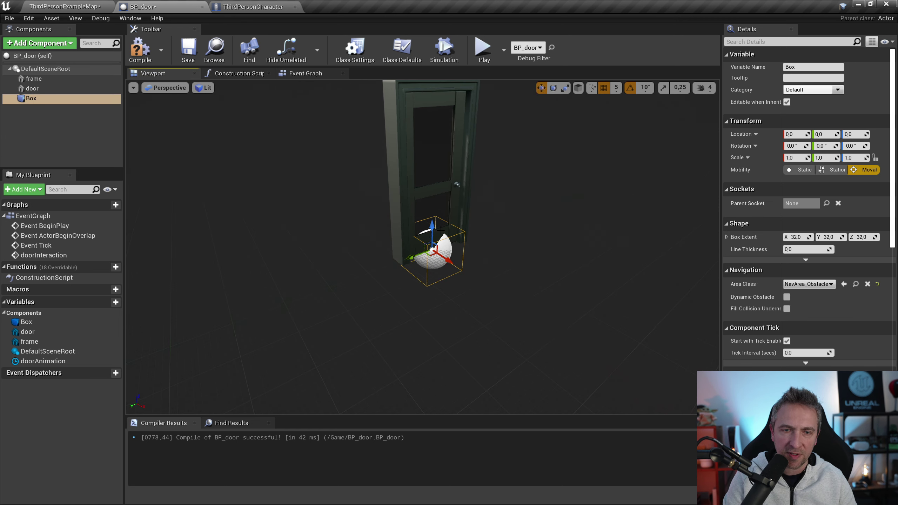
{"action": "left_click_drag", "start_coordinate": [434, 226], "coordinate": [433, 149]}
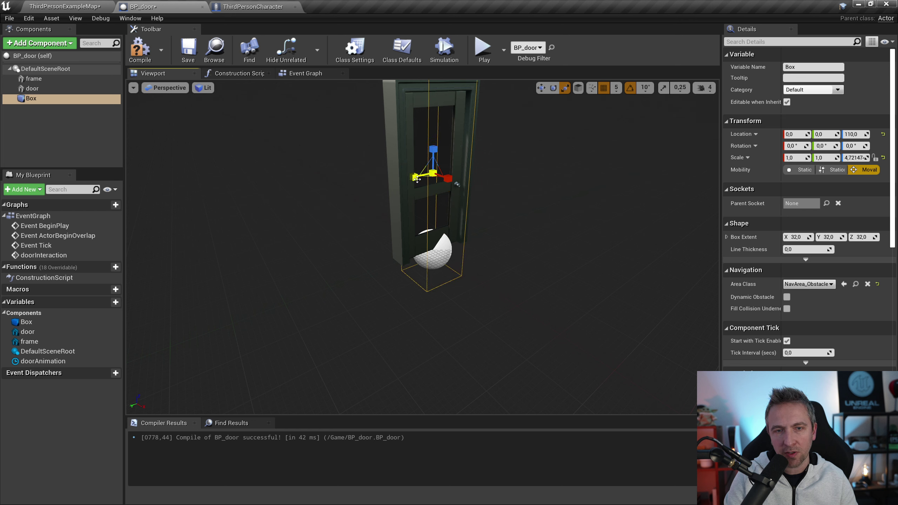
{"action": "left_click_drag", "start_coordinate": [417, 179], "coordinate": [518, 193]}
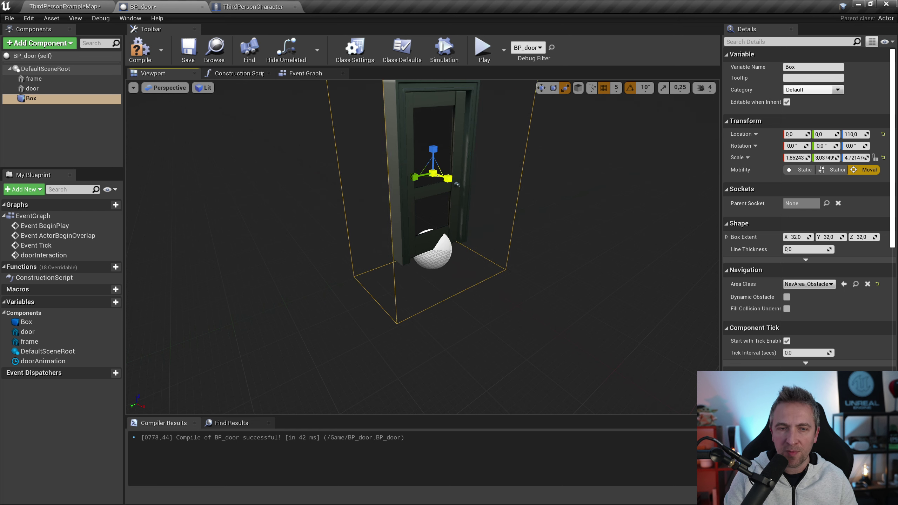
{"action": "left_click_drag", "start_coordinate": [451, 183], "coordinate": [540, 220]}
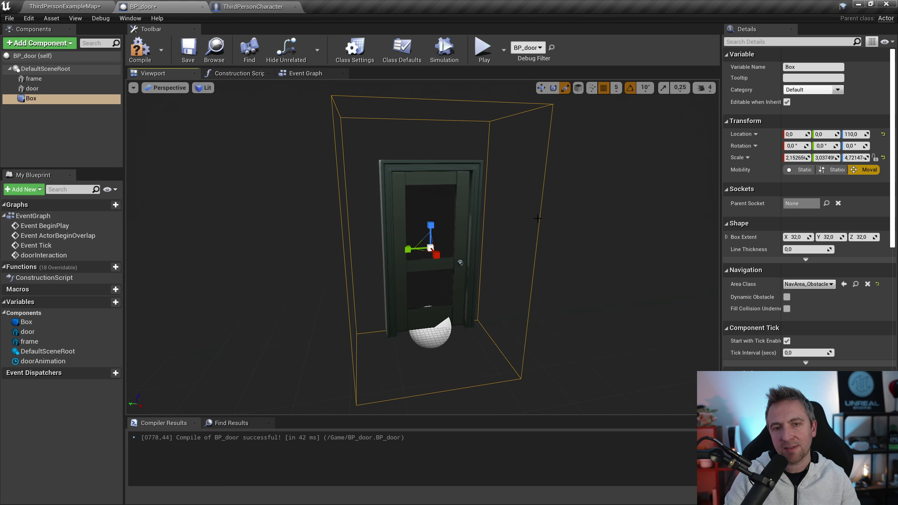
{"action": "left_click", "coordinate": [140, 59]}
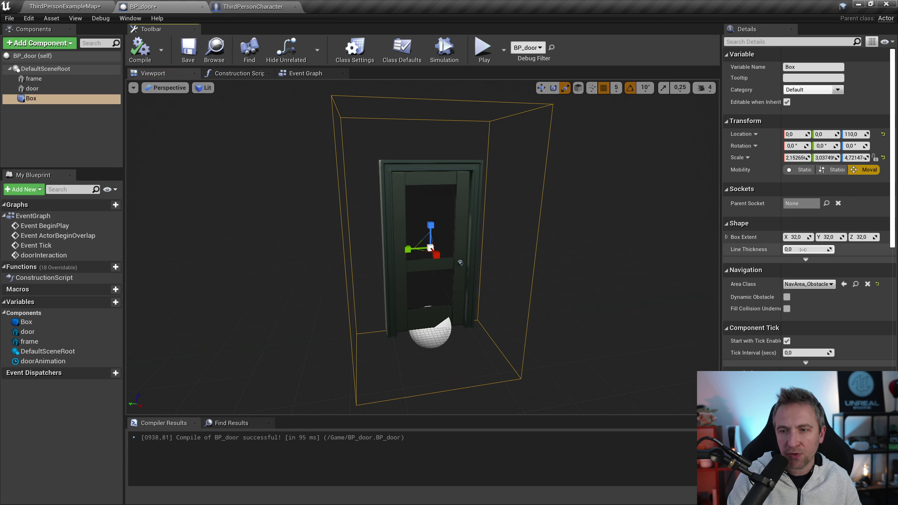
Step: Set the Box's Collision Presets to Custom, then return to the ThirdPersonCharacter graph
{"action": "scroll", "coordinate": [826, 249], "scroll_direction": "down", "scroll_amount": 8}
{"action": "scroll", "coordinate": [826, 248], "scroll_direction": "down", "scroll_amount": 5}
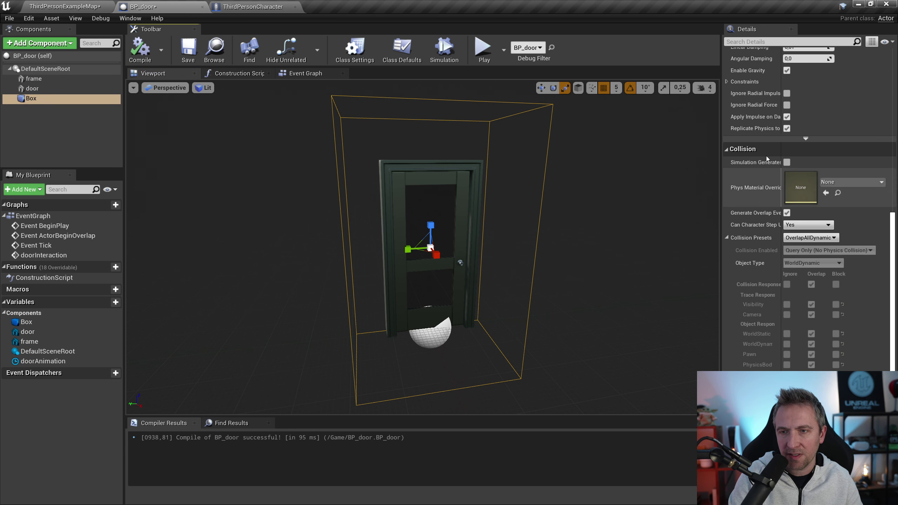
{"action": "left_click", "coordinate": [727, 238]}
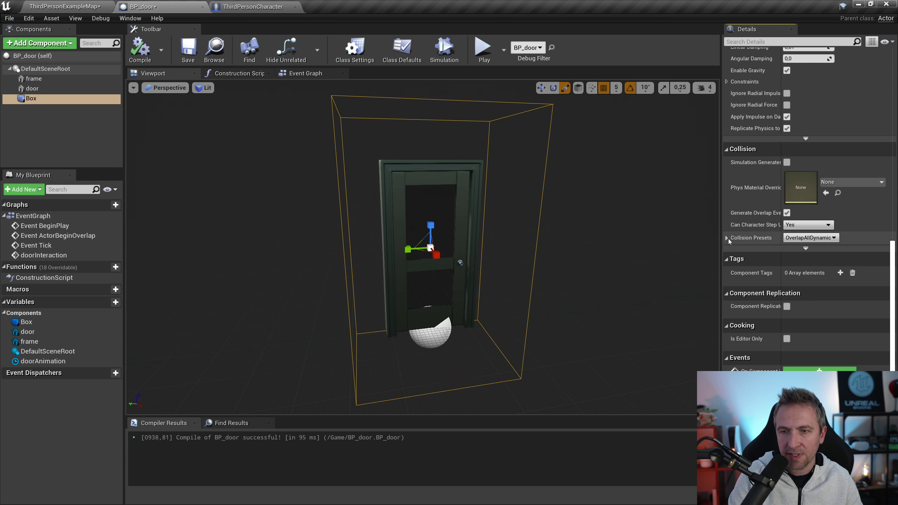
{"action": "left_click", "coordinate": [728, 237]}
{"action": "left_click", "coordinate": [810, 238]}
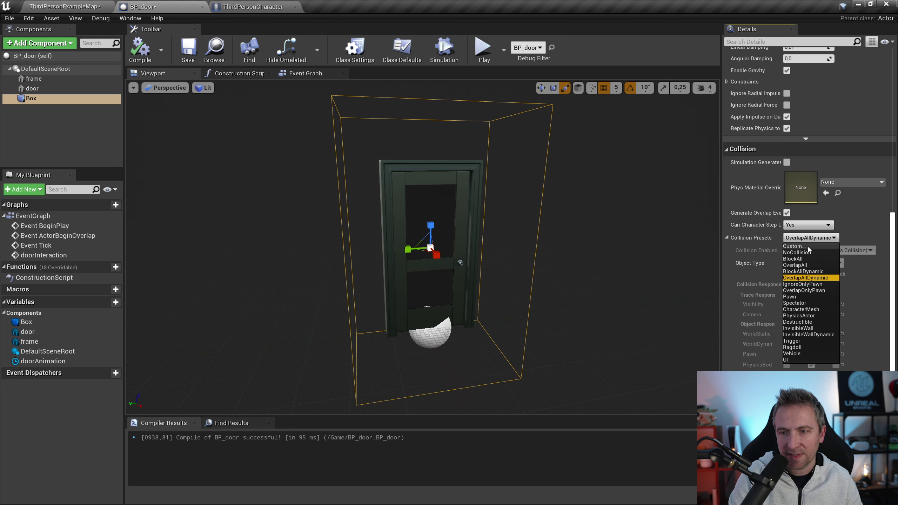
{"action": "left_click", "coordinate": [808, 247]}
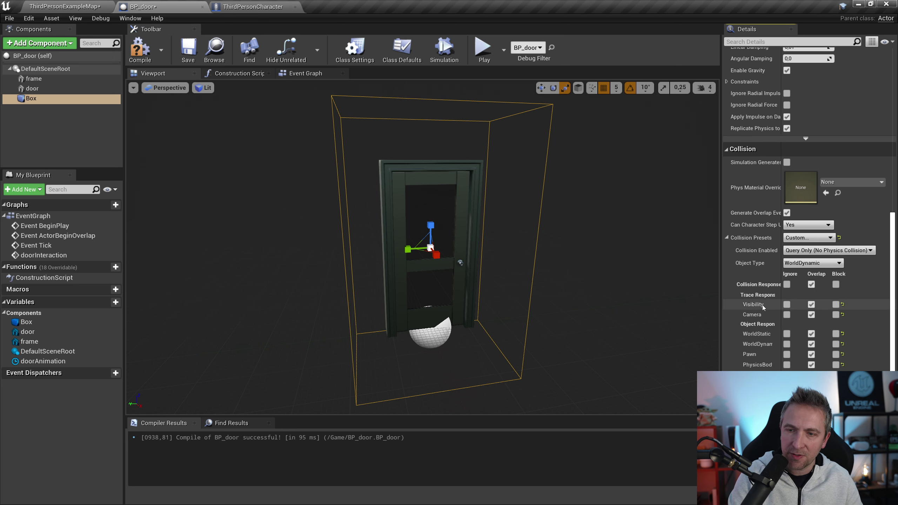
{"action": "left_click", "coordinate": [253, 7]}
Step: Check the SphereTraceByChannel node's Visibility trace channel, then go back to BP_door
{"action": "right_click_drag", "start_coordinate": [514, 204], "coordinate": [601, 194]}
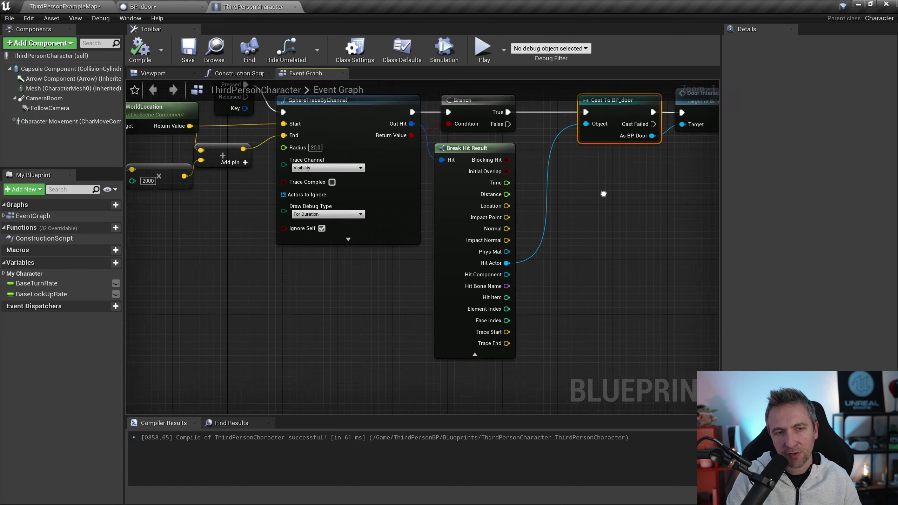
{"action": "scroll", "coordinate": [392, 200], "scroll_direction": "up", "scroll_amount": 6}
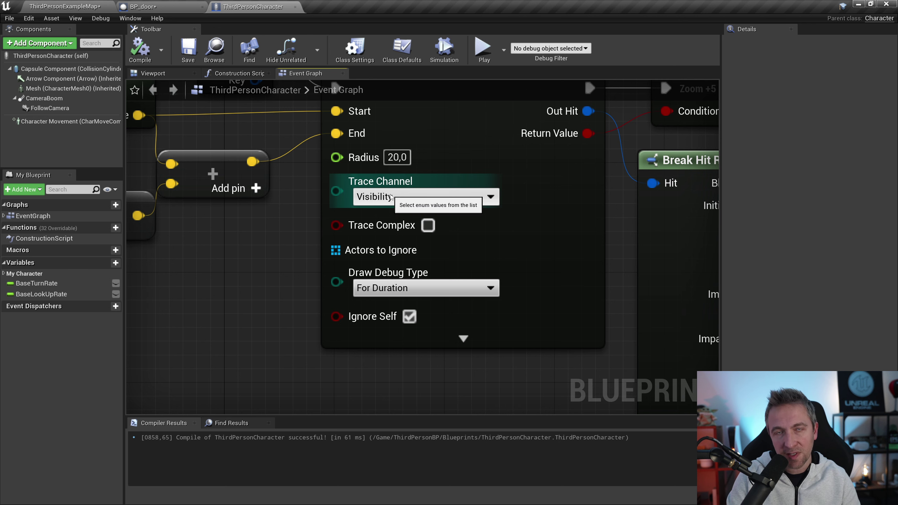
{"action": "left_click", "coordinate": [166, 5]}
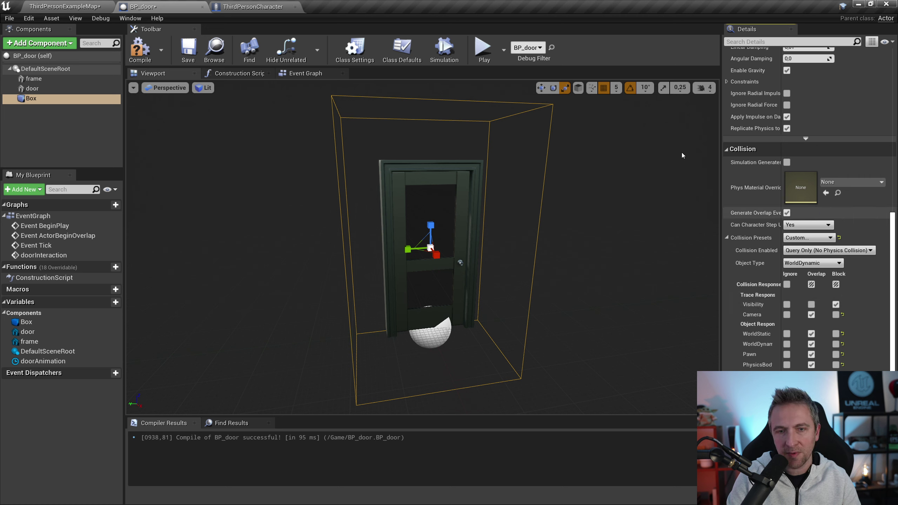
Step: Compile and save BP_door
{"action": "left_click", "coordinate": [139, 50]}
{"action": "left_click", "coordinate": [188, 49]}
{"action": "left_click", "coordinate": [103, 3]}
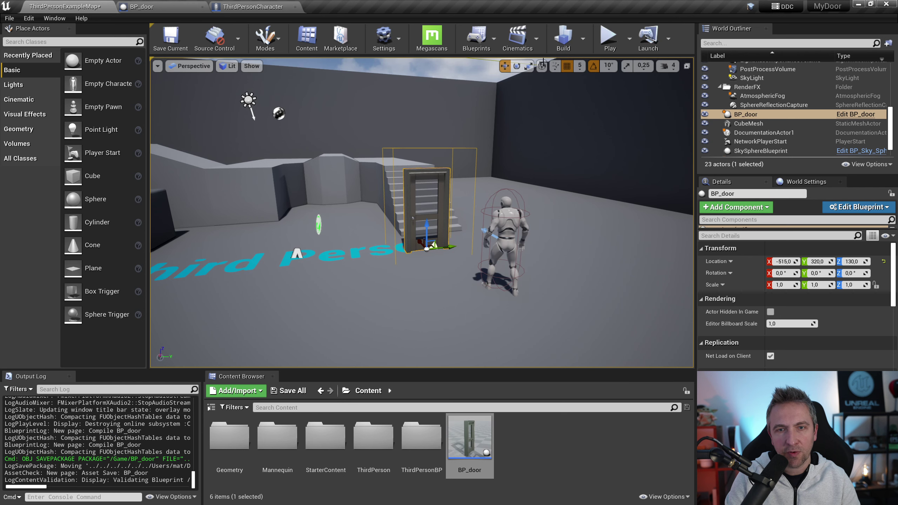
Step: Play-test the level, walking to the door and pressing E to open and close it
{"action": "left_click", "coordinate": [609, 38]}
{"action": "key", "text": "w"}
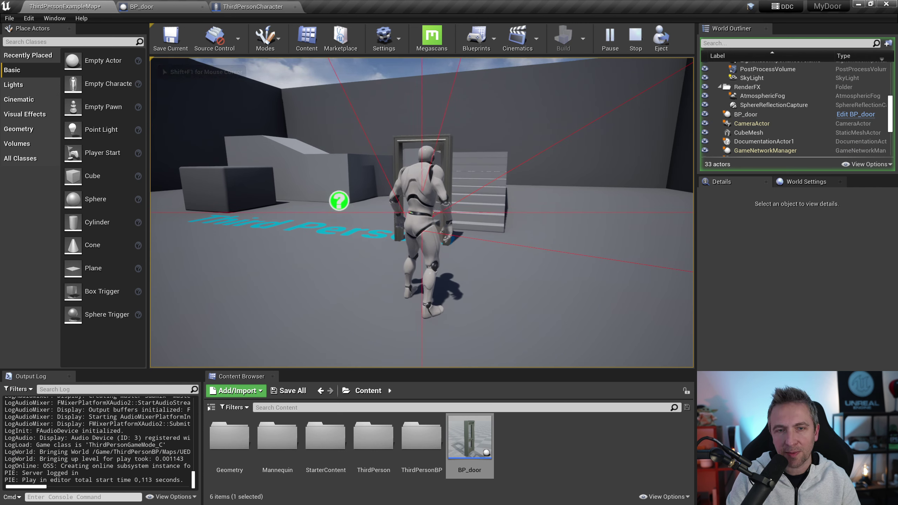
{"action": "key", "text": "w"}
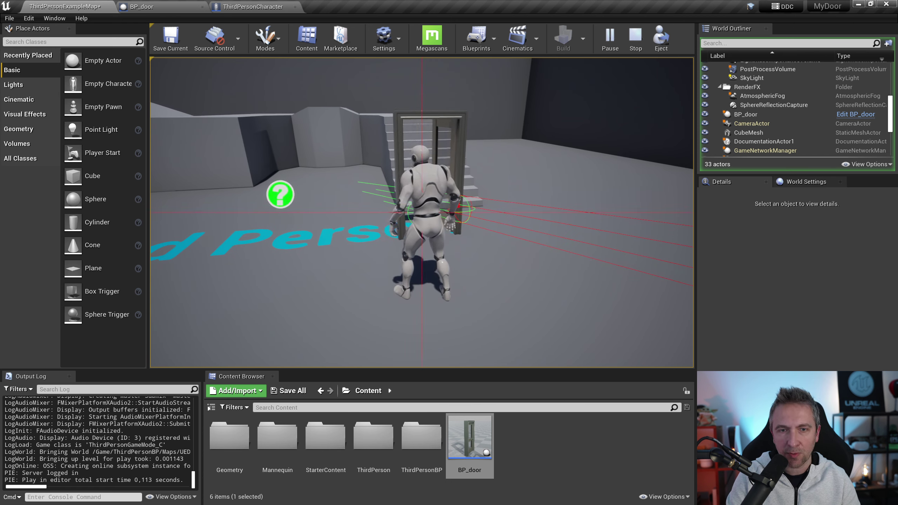
{"action": "key", "text": "e"}
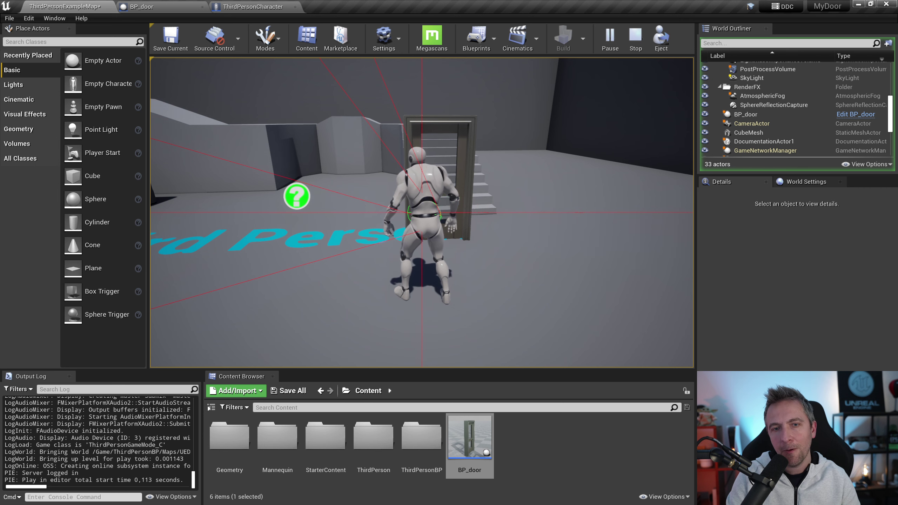
{"action": "key", "text": "e"}
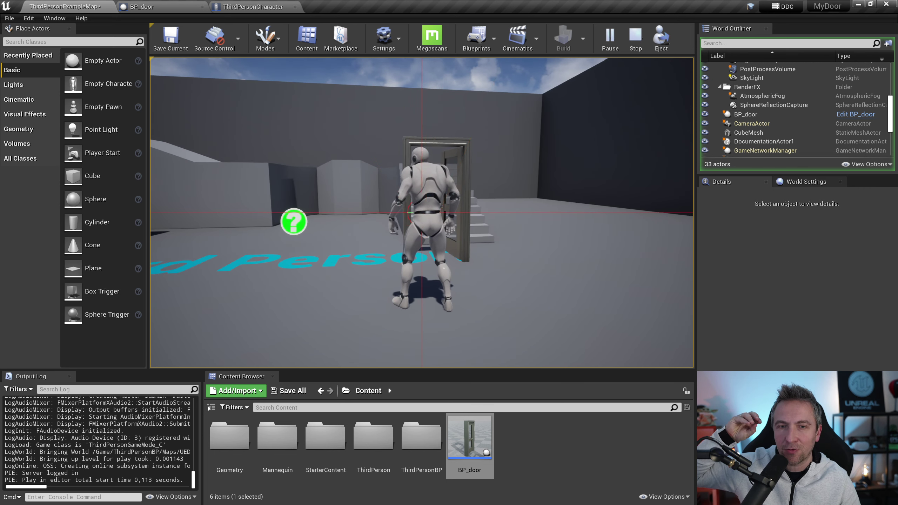
{"action": "key", "text": "Escape"}
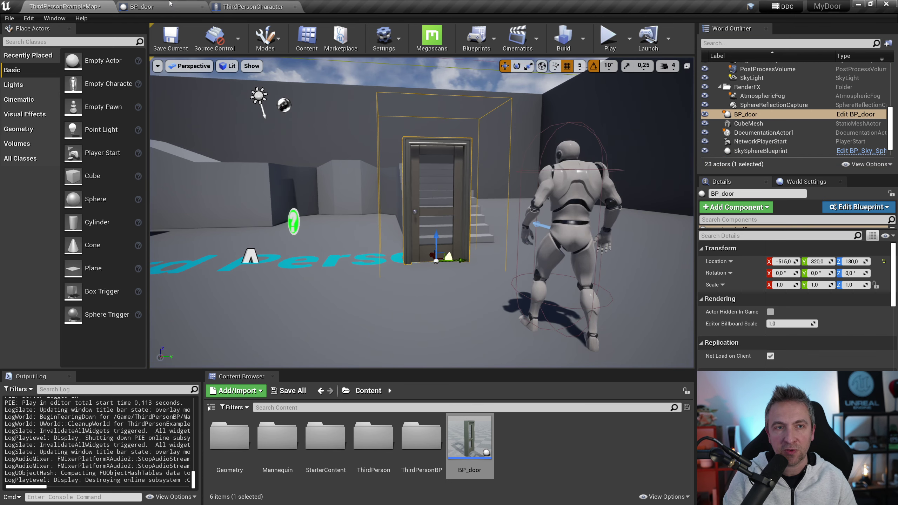
{"action": "left_click", "coordinate": [169, 4]}
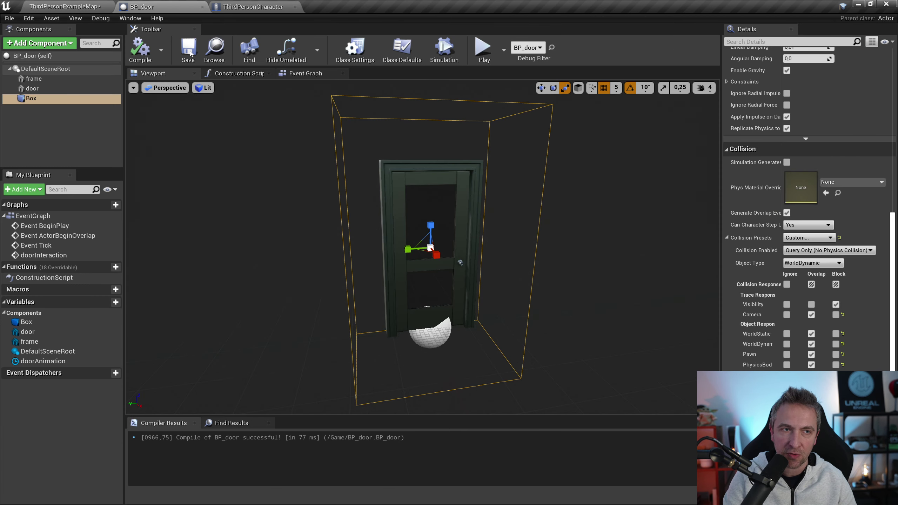
Step: Orbit the level camera around the placed BP_door and frame it with F
{"action": "left_click", "coordinate": [71, 4]}
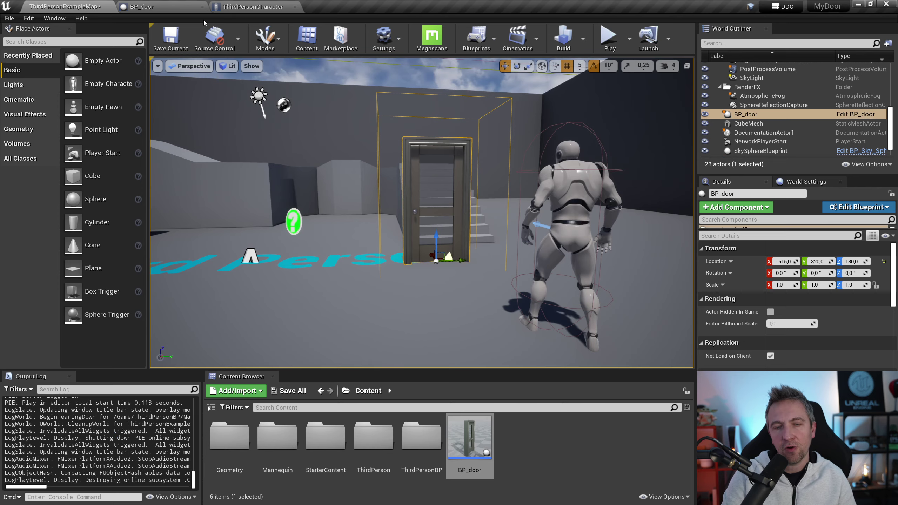
{"action": "scroll", "coordinate": [466, 206], "scroll_direction": "down", "scroll_amount": 5}
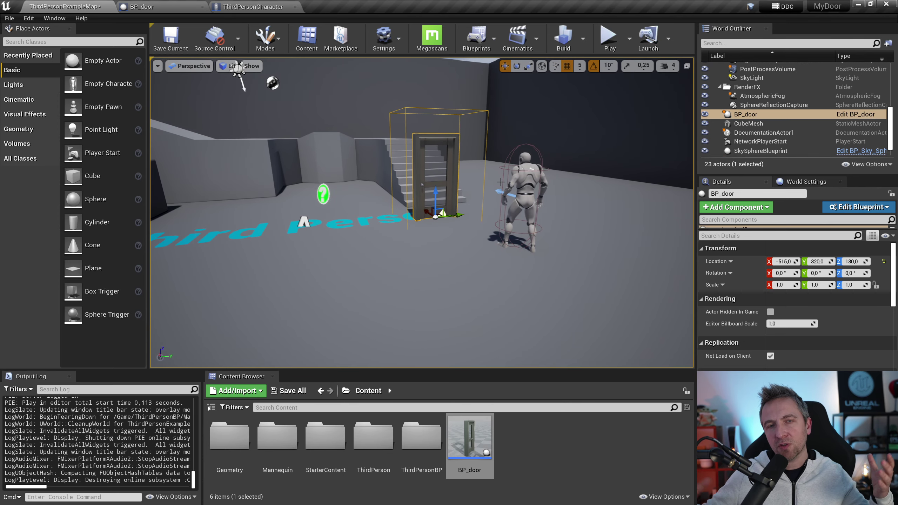
{"action": "right_click_drag", "start_coordinate": [373, 178], "coordinate": [373, 178]}
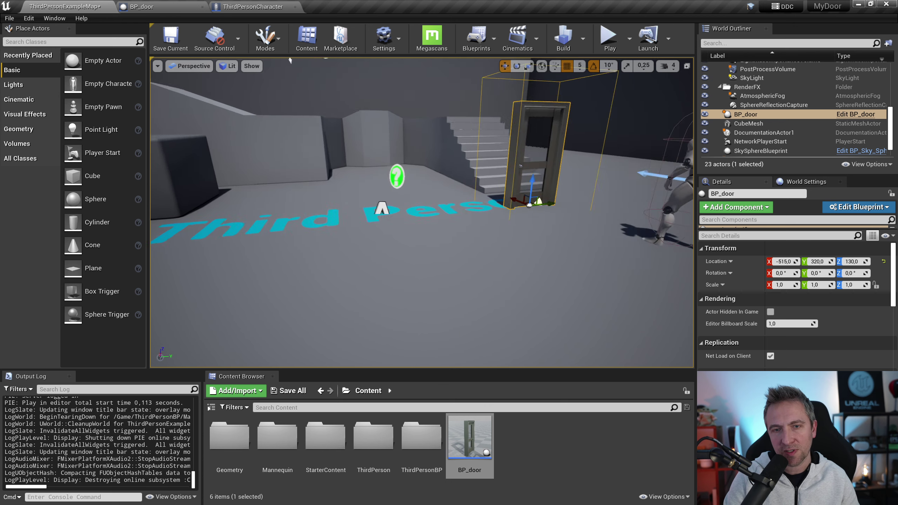
{"action": "right_click_drag", "start_coordinate": [525, 198], "coordinate": [525, 198]}
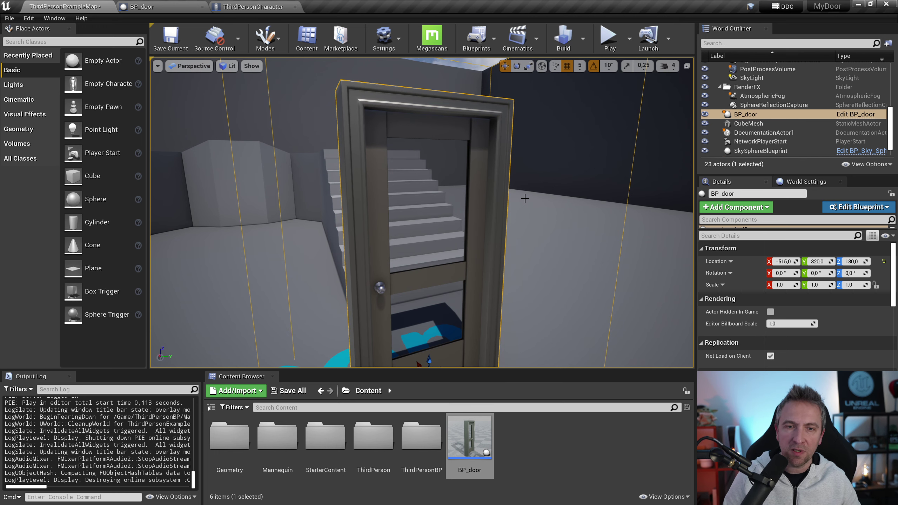
{"action": "key", "text": "f"}
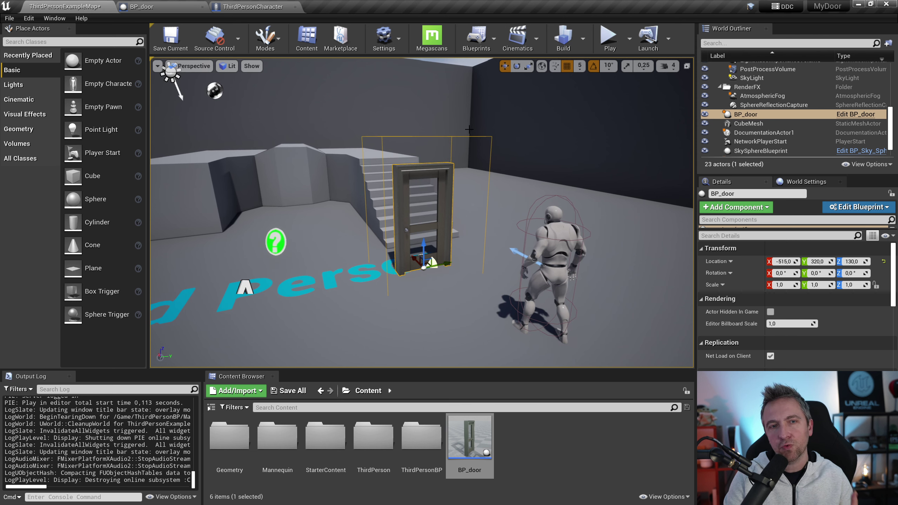
Step: Save the ThirdPersonCharacter blueprint
{"action": "left_click", "coordinate": [257, 10]}
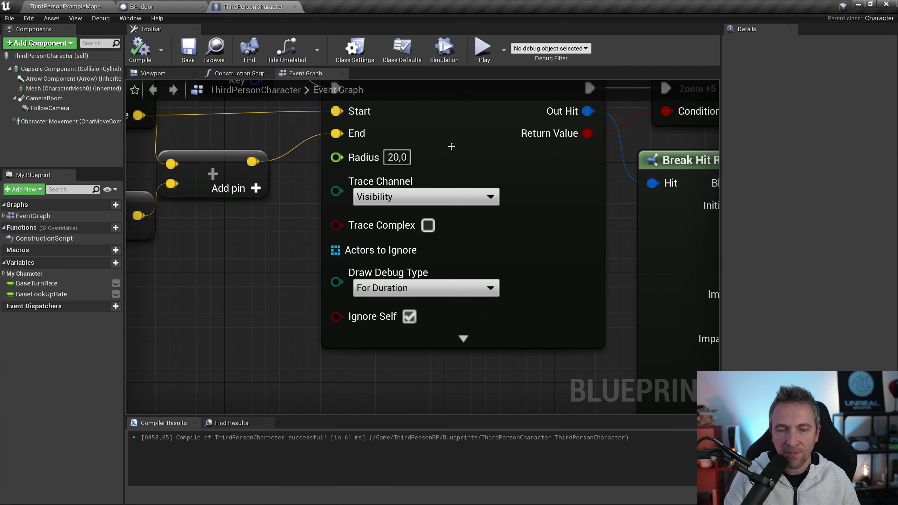
{"action": "scroll", "coordinate": [442, 212], "scroll_direction": "down", "scroll_amount": 5}
{"action": "right_click_drag", "start_coordinate": [472, 174], "coordinate": [426, 233]}
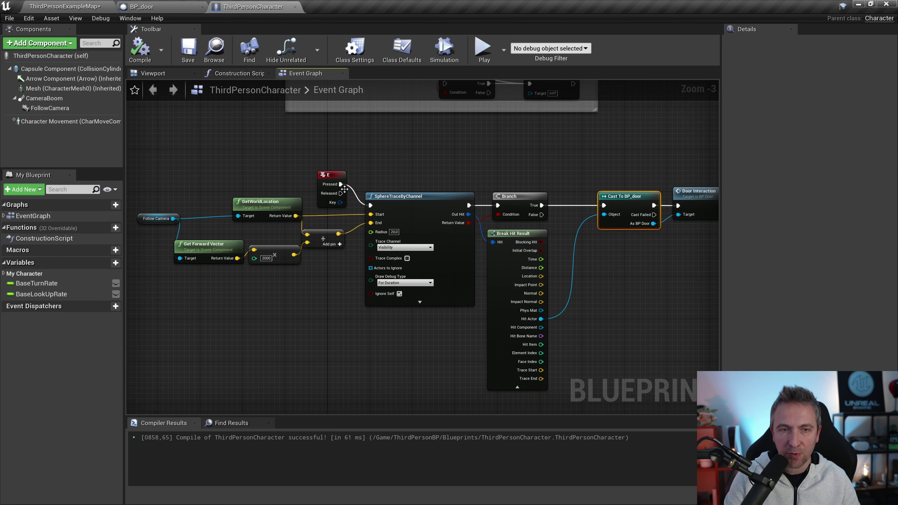
{"action": "scroll", "coordinate": [260, 164], "scroll_direction": "up", "scroll_amount": 5}
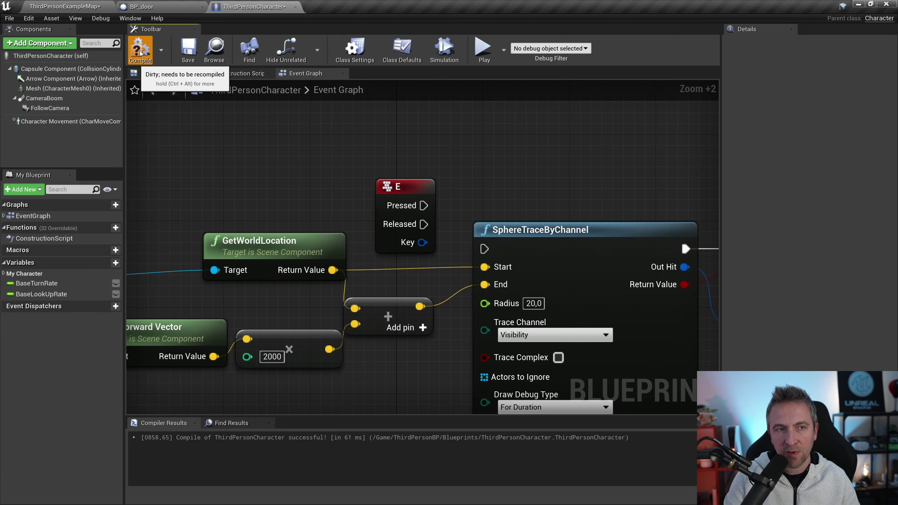
{"action": "left_click", "coordinate": [187, 49]}
Step: In BP_door's Event Graph, disconnect doorInteraction from the Flip Flop node
{"action": "left_click", "coordinate": [155, 6]}
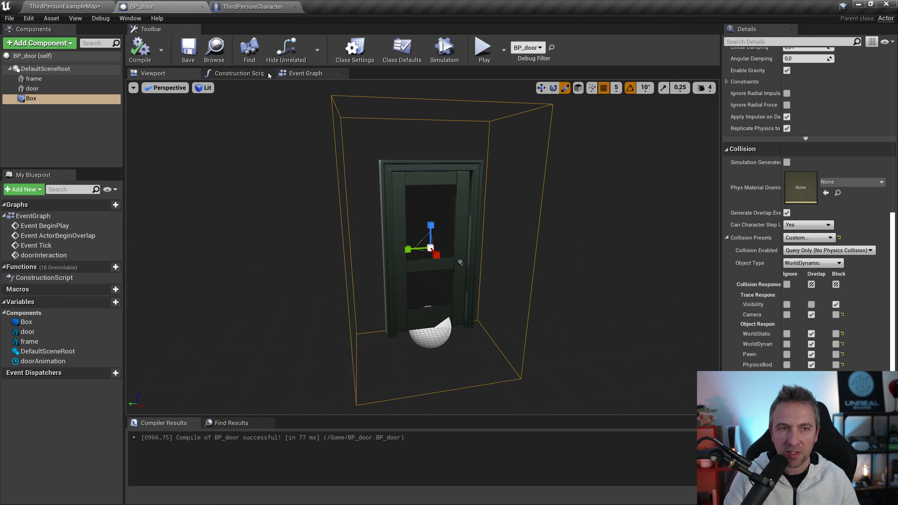
{"action": "left_click", "coordinate": [306, 74]}
{"action": "right_click_drag", "start_coordinate": [243, 249], "coordinate": [335, 234]}
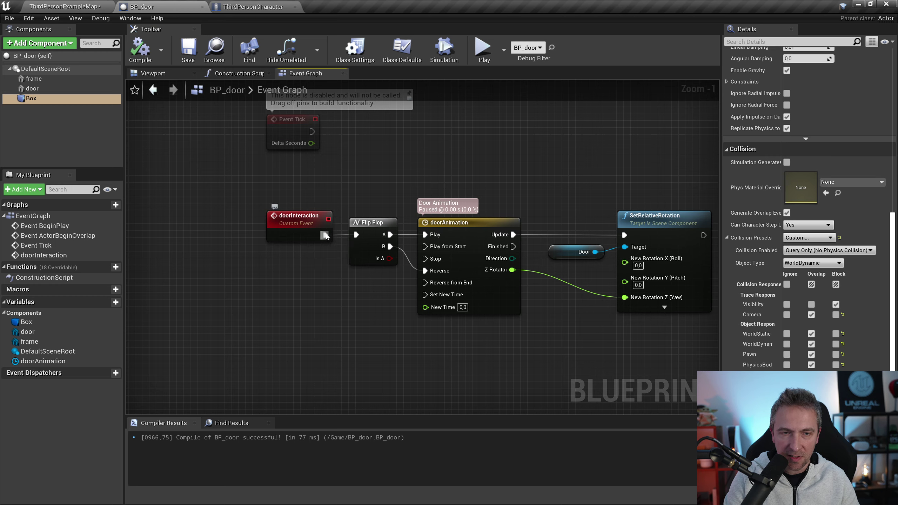
{"action": "left_click", "coordinate": [324, 234], "text": "alt"}
{"action": "scroll", "coordinate": [418, 233], "scroll_direction": "up", "scroll_amount": 1}
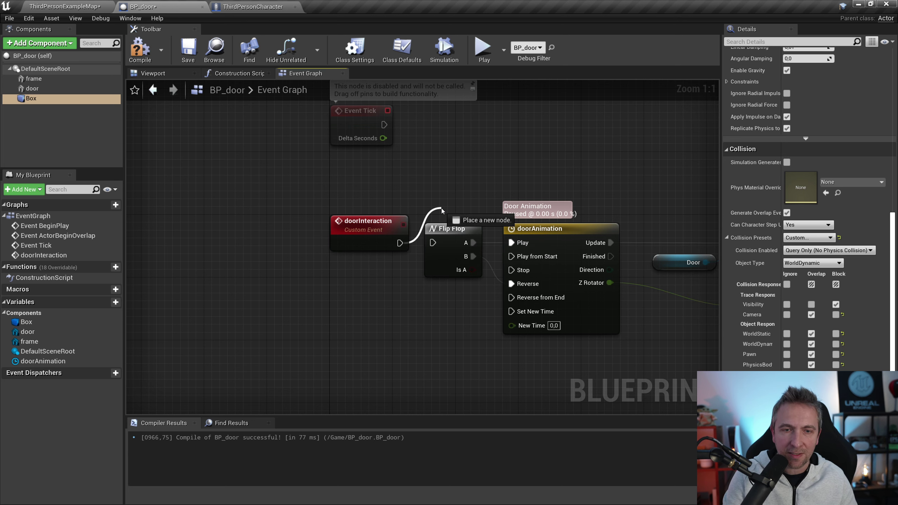
{"action": "right_click_drag", "start_coordinate": [478, 314], "coordinate": [423, 170]}
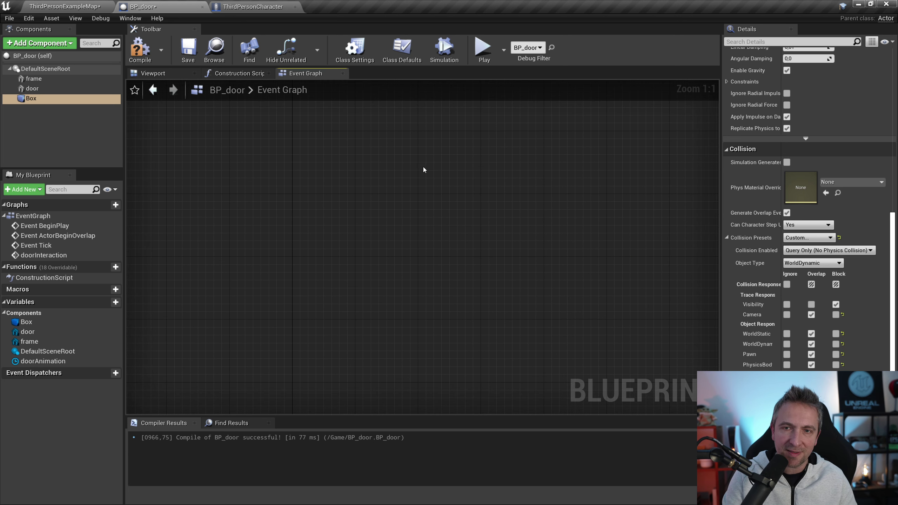
{"action": "left_click", "coordinate": [168, 74]}
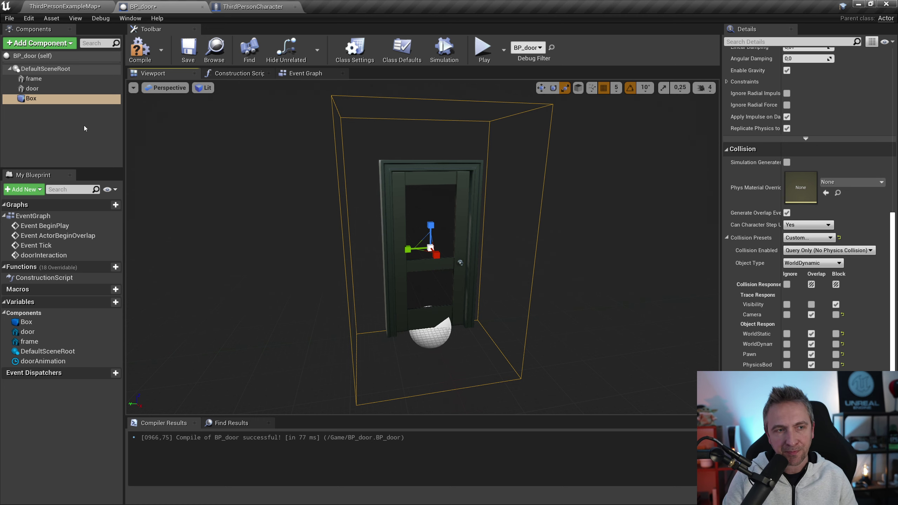
Step: Delete the Box component from BP_door
{"action": "left_click", "coordinate": [55, 89]}
{"action": "left_click", "coordinate": [55, 98]}
{"action": "key", "text": "Delete"}
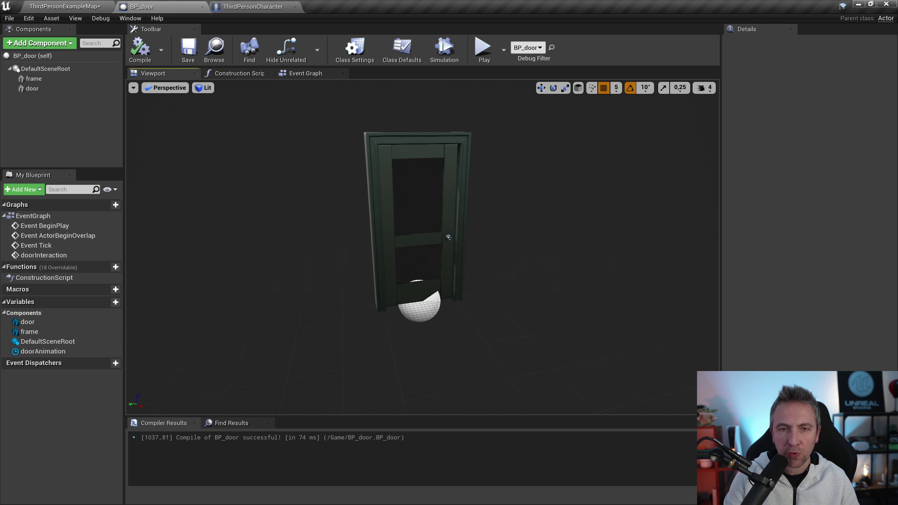
Step: Enable Simulate Physics on the door component
{"action": "left_click", "coordinate": [75, 79]}
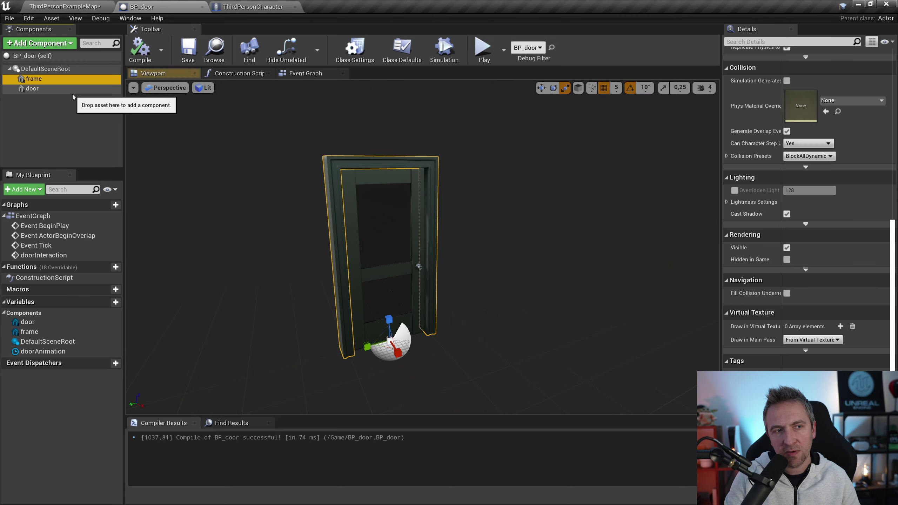
{"action": "left_click", "coordinate": [73, 91]}
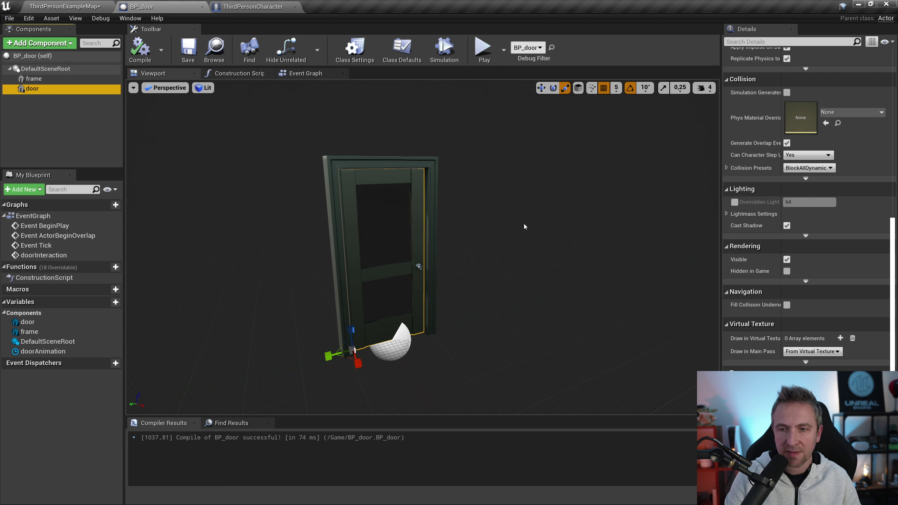
{"action": "scroll", "coordinate": [525, 227], "scroll_direction": "down", "scroll_amount": 3}
{"action": "scroll", "coordinate": [405, 235], "scroll_direction": "up", "scroll_amount": 6}
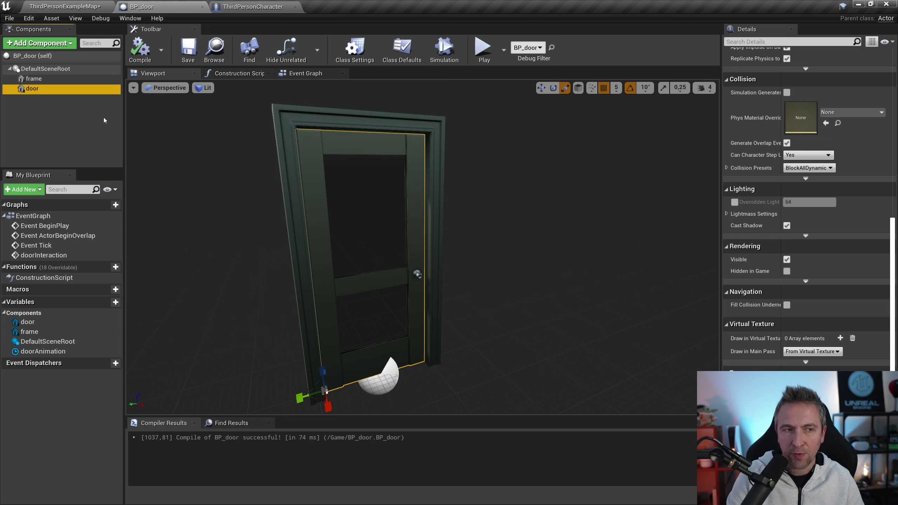
{"action": "scroll", "coordinate": [802, 299], "scroll_direction": "down", "scroll_amount": 3}
{"action": "scroll", "coordinate": [802, 293], "scroll_direction": "up", "scroll_amount": 10}
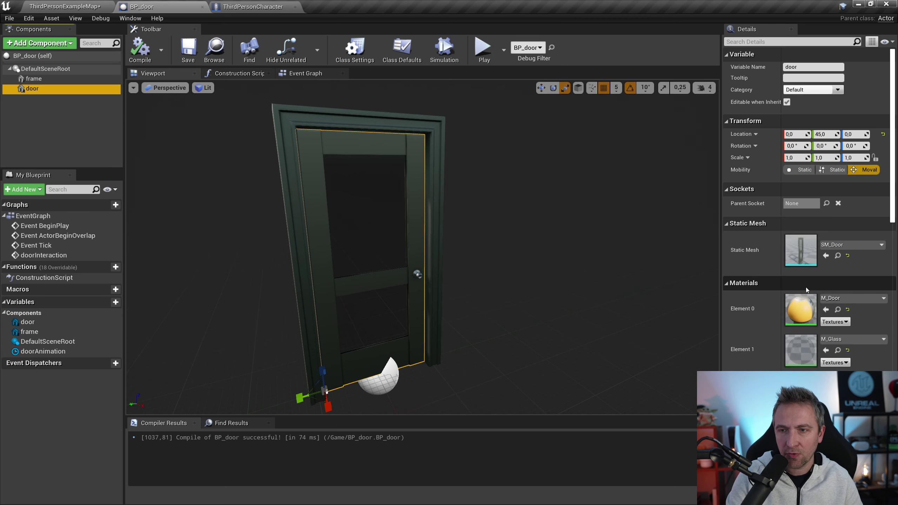
{"action": "scroll", "coordinate": [797, 300], "scroll_direction": "down", "scroll_amount": 3}
{"action": "scroll", "coordinate": [796, 299], "scroll_direction": "down", "scroll_amount": 3}
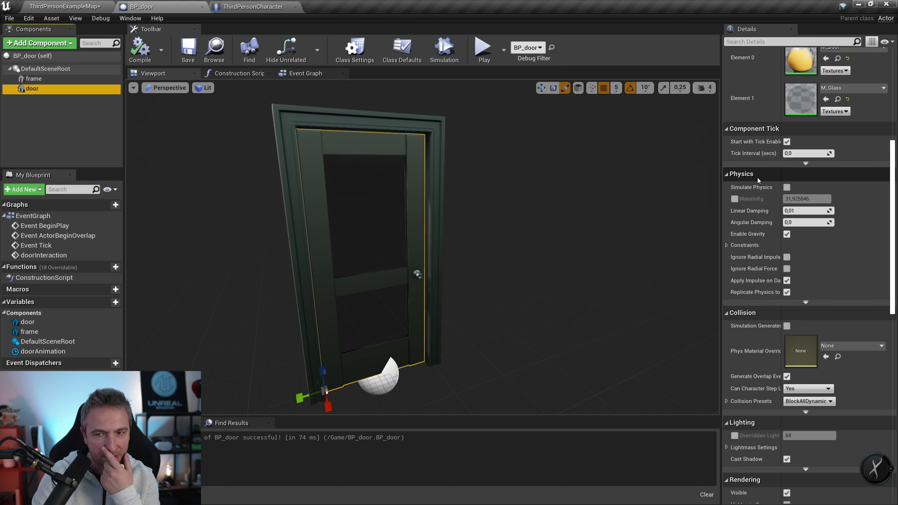
{"action": "scroll", "coordinate": [790, 184], "scroll_direction": "down", "scroll_amount": 1}
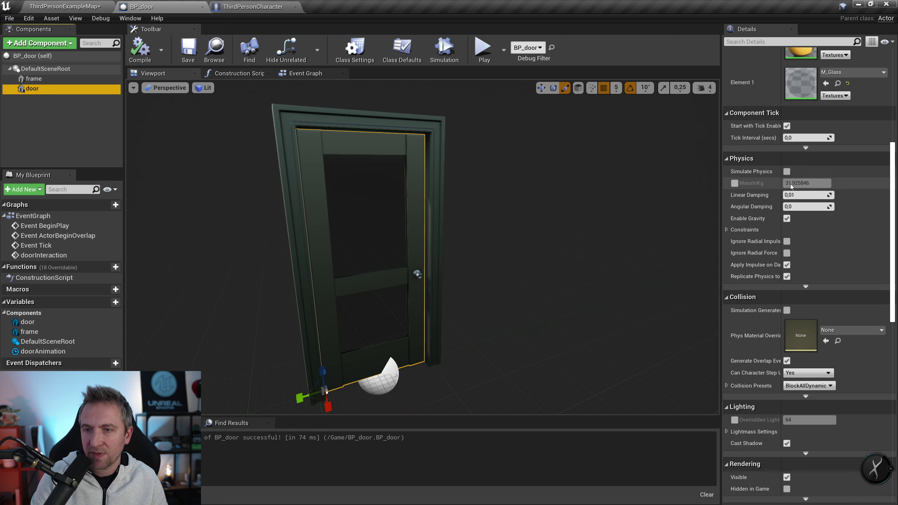
{"action": "left_click", "coordinate": [786, 156]}
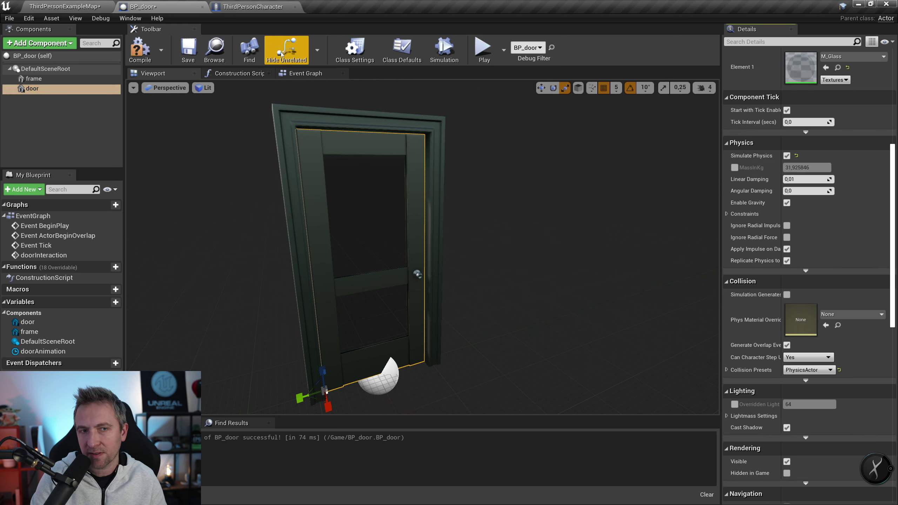
Step: Compile BP_door and run the simulation preview several times to watch the door fall
{"action": "left_click", "coordinate": [140, 49]}
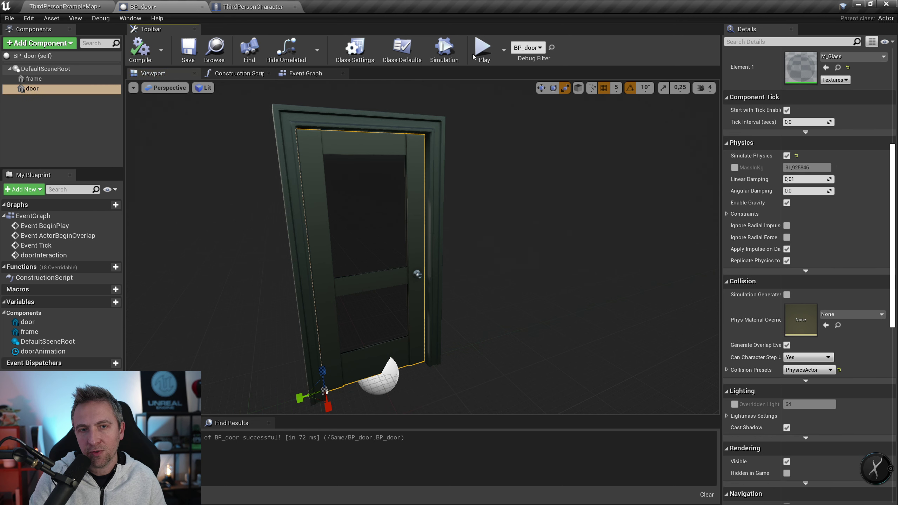
{"action": "left_click", "coordinate": [450, 58]}
{"action": "left_click", "coordinate": [450, 58]}
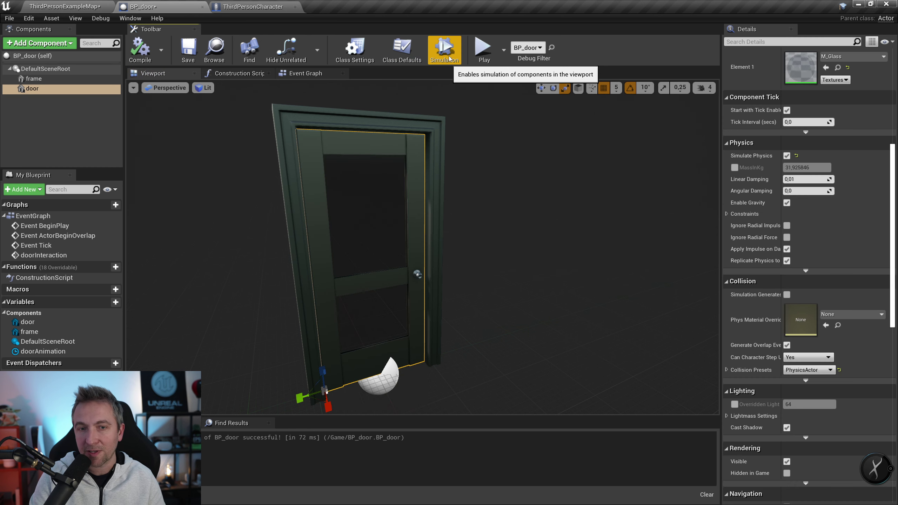
{"action": "left_click", "coordinate": [449, 58]}
{"action": "left_click", "coordinate": [449, 58]}
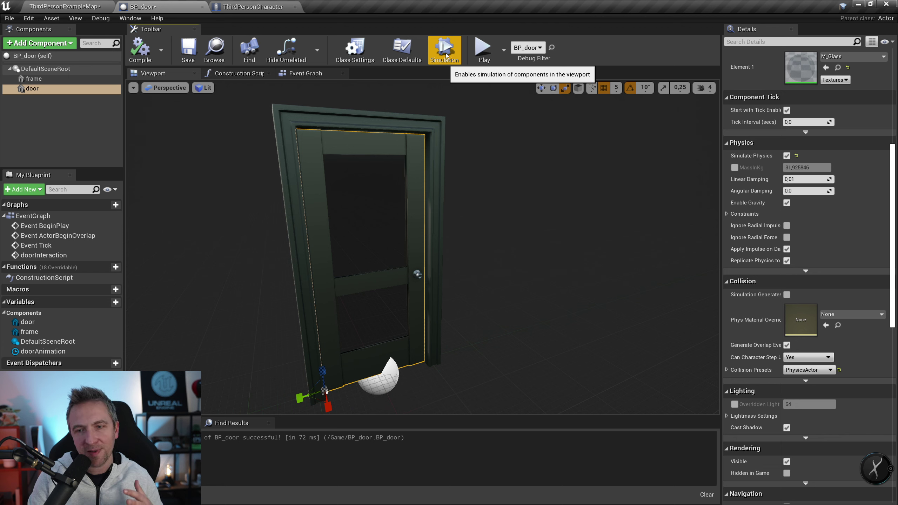
{"action": "left_click", "coordinate": [41, 43]}
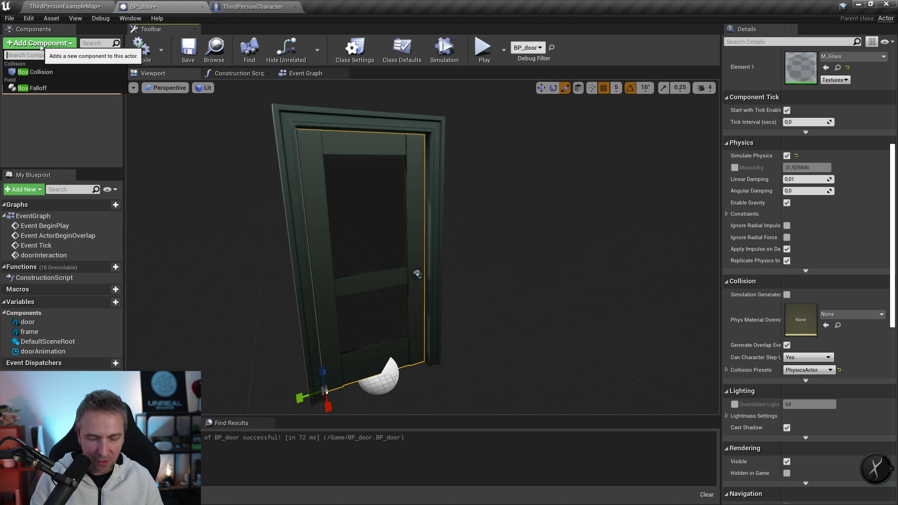
Step: Add a PhysicsConstraint component under DefaultSceneRoot and recompile
{"action": "type", "text": "physic"}
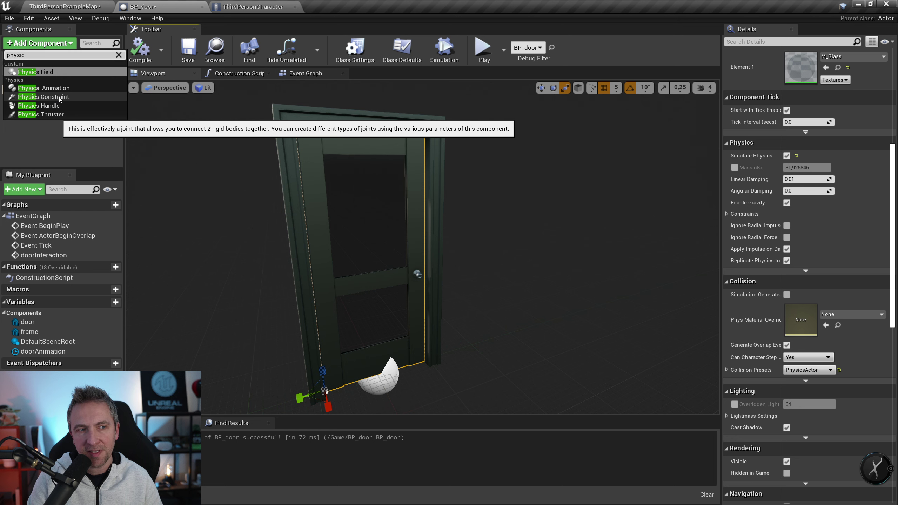
{"action": "left_click", "coordinate": [59, 97]}
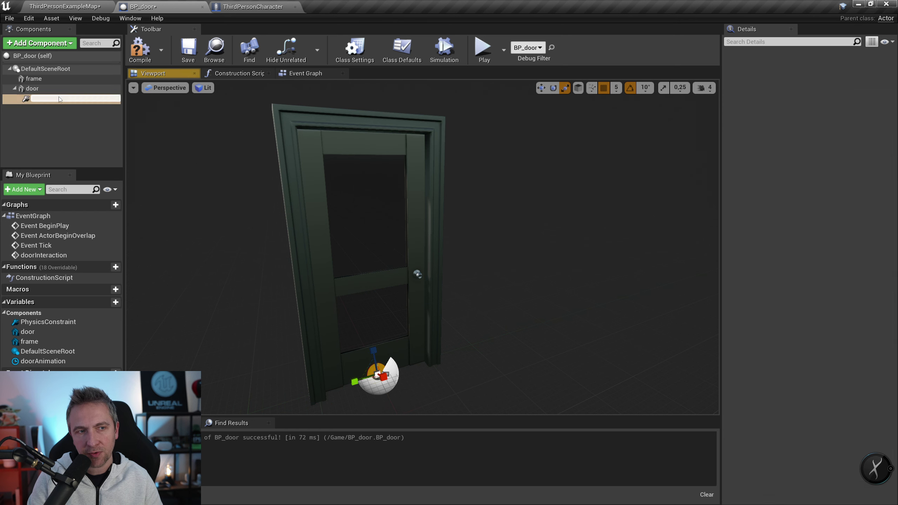
{"action": "left_click", "coordinate": [28, 120]}
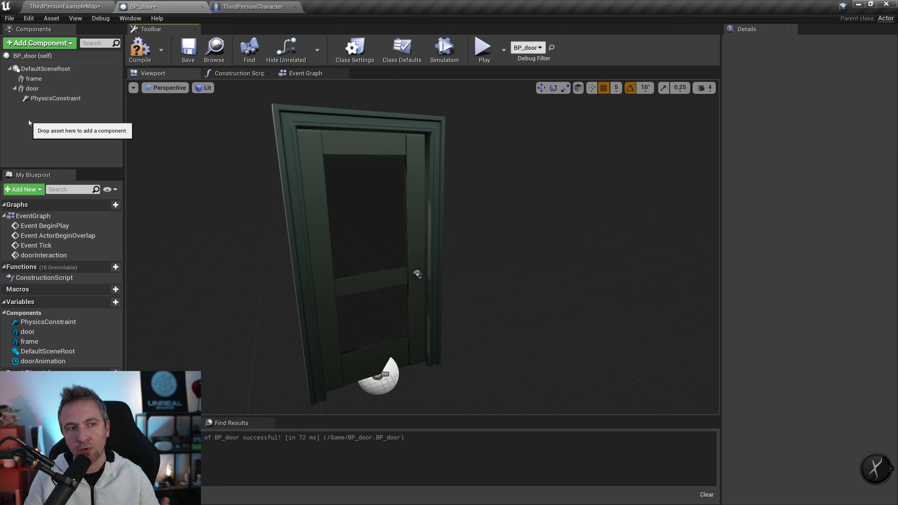
{"action": "left_click_drag", "start_coordinate": [46, 99], "coordinate": [45, 68]}
{"action": "left_click", "coordinate": [47, 99]}
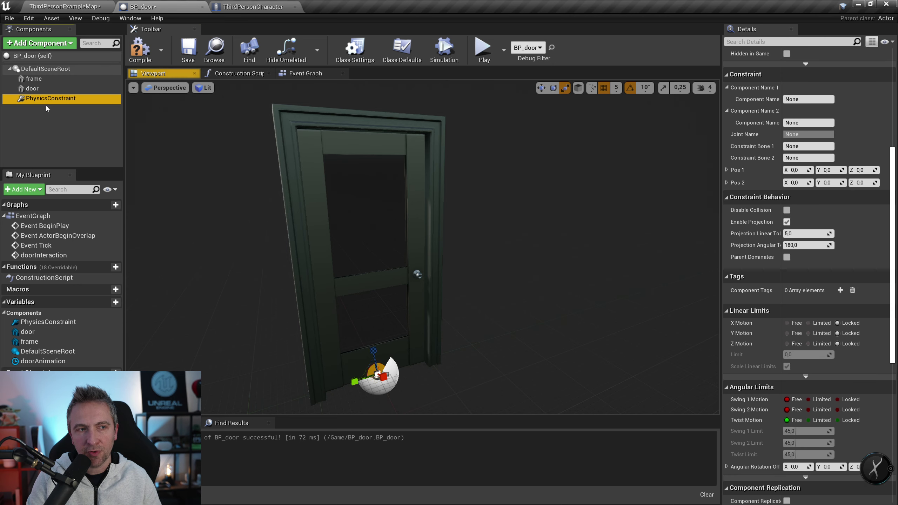
{"action": "left_click", "coordinate": [135, 46]}
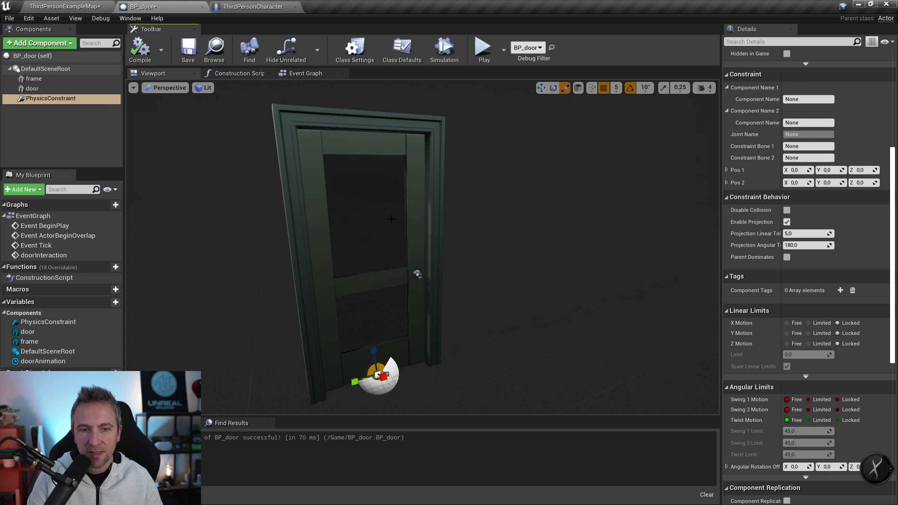
Step: Set the PhysicsConstraint's Y and Z rotation to 0
{"action": "mouse_move", "coordinate": [391, 219]}
{"action": "right_mouse_down"}
{"action": "mouse_move", "coordinate": [457, 252]}
{"action": "mouse_move", "coordinate": [417, 254]}
{"action": "mouse_move", "coordinate": [449, 248]}
{"action": "right_mouse_up"}
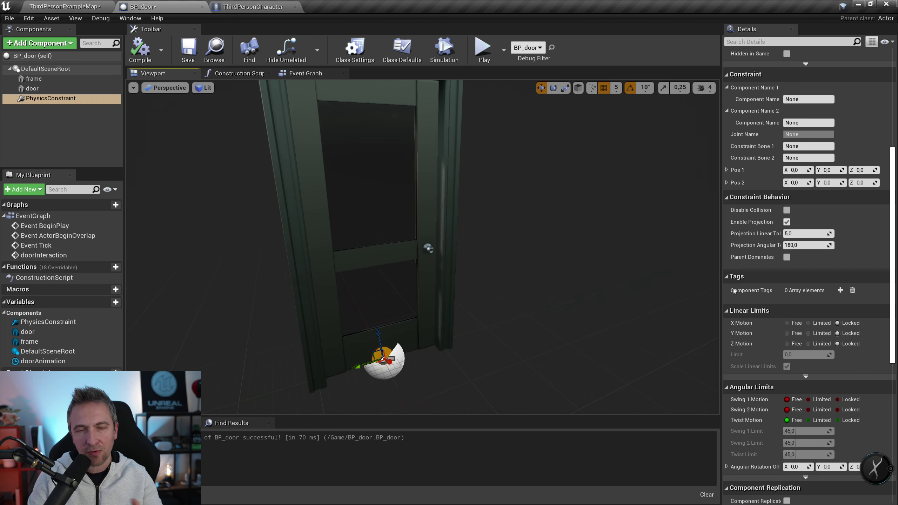
{"action": "scroll", "coordinate": [855, 271], "scroll_direction": "up", "scroll_amount": 3}
{"action": "scroll", "coordinate": [841, 272], "scroll_direction": "up", "scroll_amount": 2}
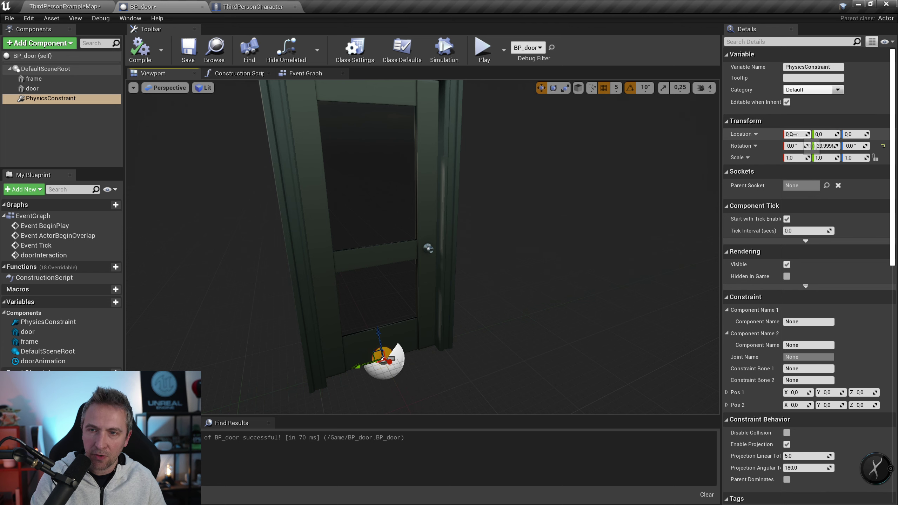
{"action": "left_click", "coordinate": [831, 146]}
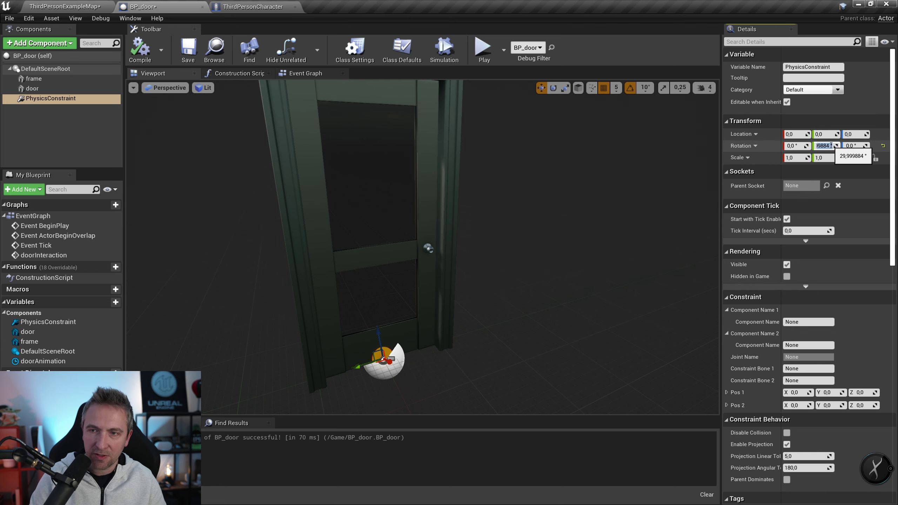
{"action": "type", "text": "0"}
{"action": "key", "text": "Tab"}
{"action": "key", "text": "Return"}
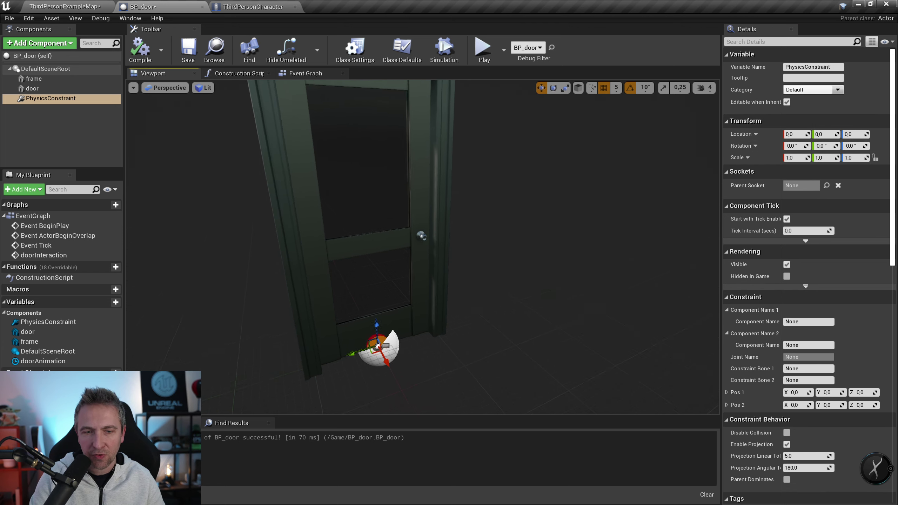
Step: Reselect the PhysicsConstraint and widen the components and details panels
{"action": "right_click_drag", "start_coordinate": [452, 235], "coordinate": [418, 331]}
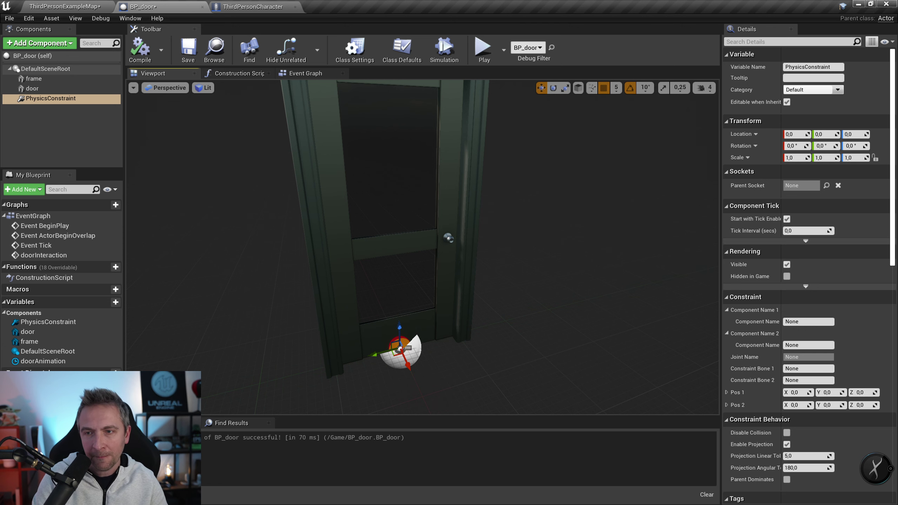
{"action": "left_click_drag", "start_coordinate": [566, 247], "coordinate": [551, 234]}
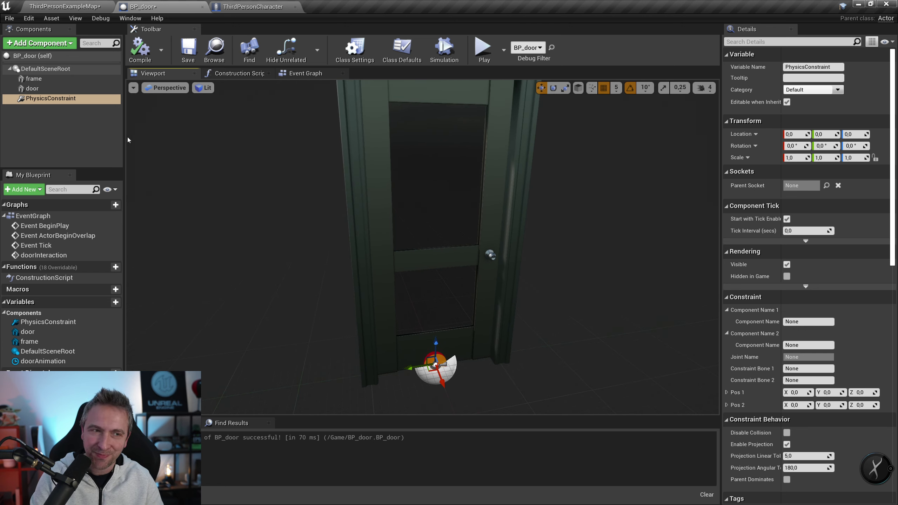
{"action": "left_click", "coordinate": [50, 99]}
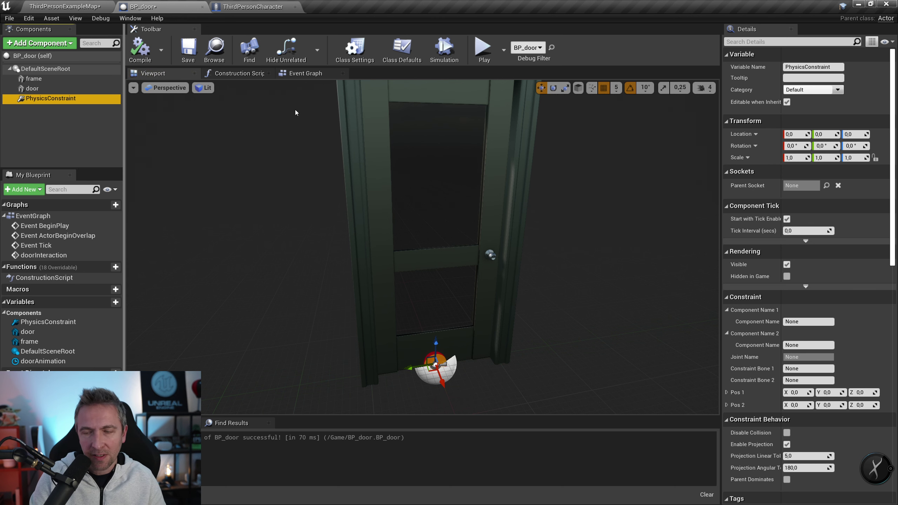
{"action": "scroll", "coordinate": [811, 234], "scroll_direction": "down", "scroll_amount": 3}
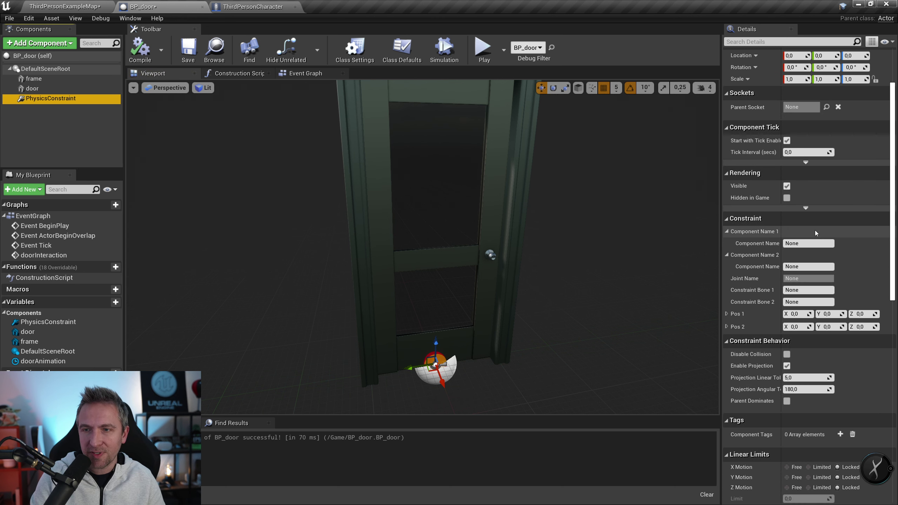
{"action": "scroll", "coordinate": [812, 232], "scroll_direction": "down", "scroll_amount": 2}
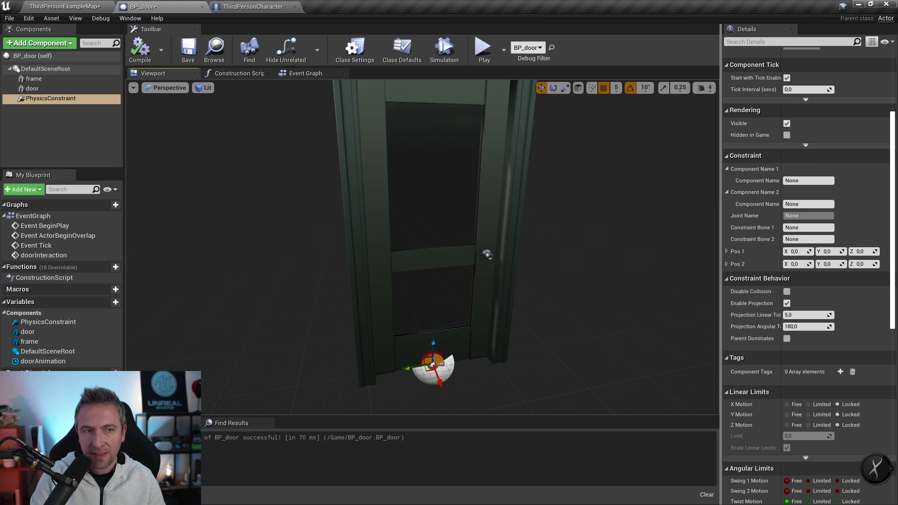
{"action": "left_click_drag", "start_coordinate": [129, 150], "coordinate": [201, 149]}
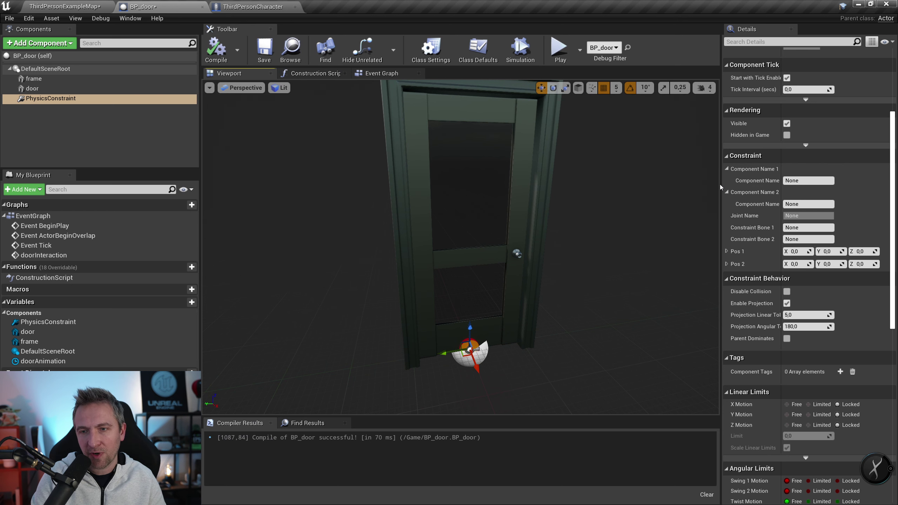
{"action": "left_click_drag", "start_coordinate": [719, 184], "coordinate": [697, 184]}
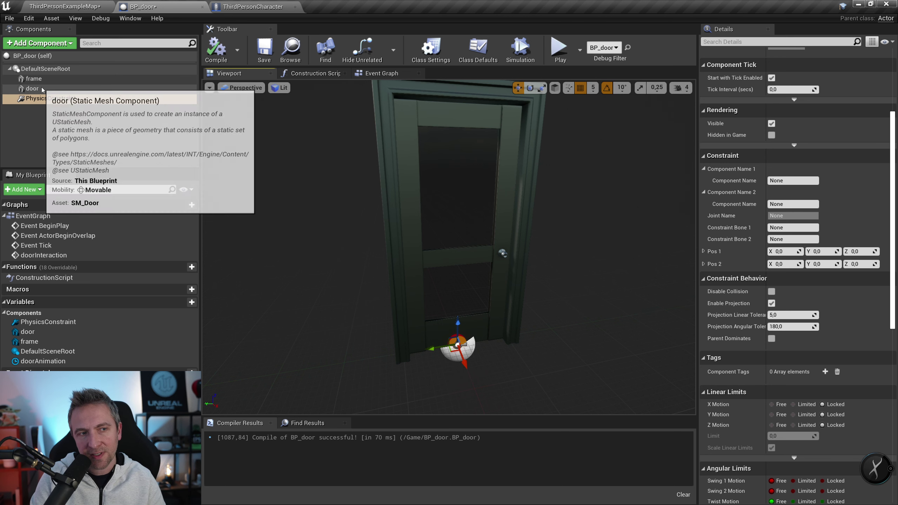
{"action": "left_click", "coordinate": [37, 79]}
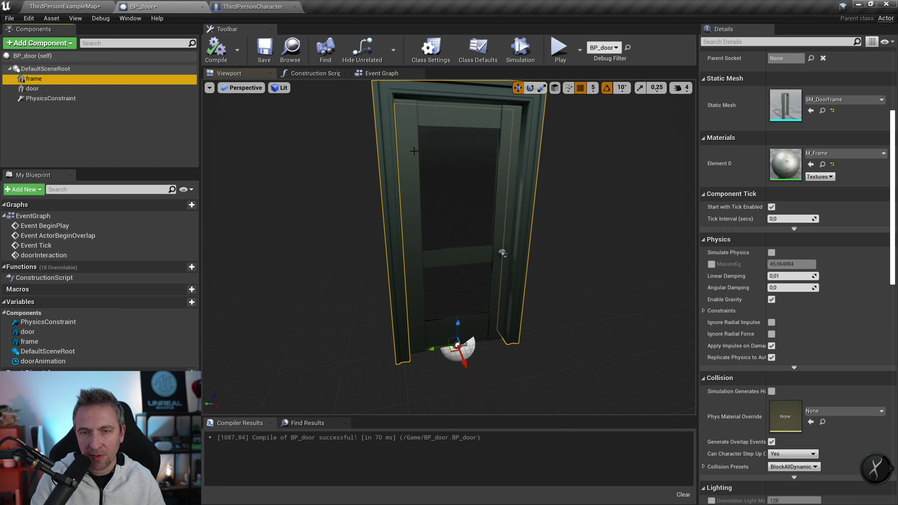
{"action": "left_click", "coordinate": [49, 98]}
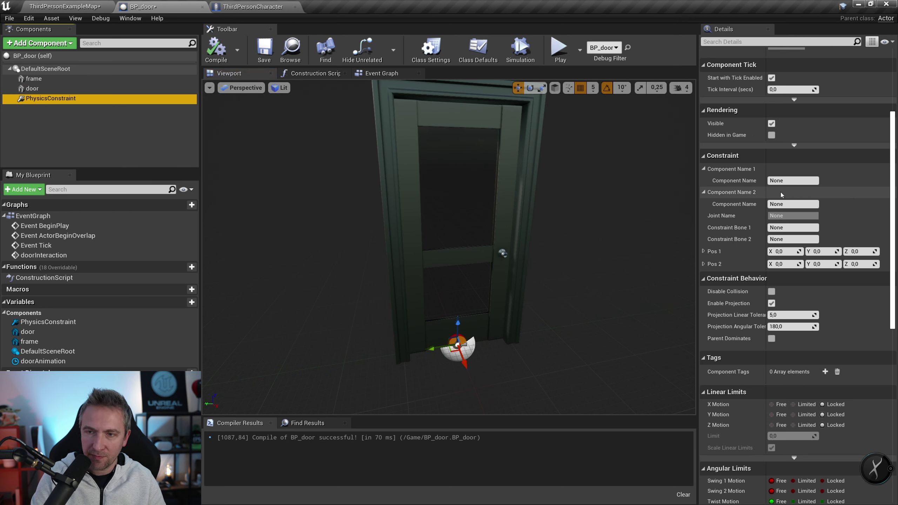
{"action": "left_click", "coordinate": [775, 180]}
{"action": "type", "text": "door"}
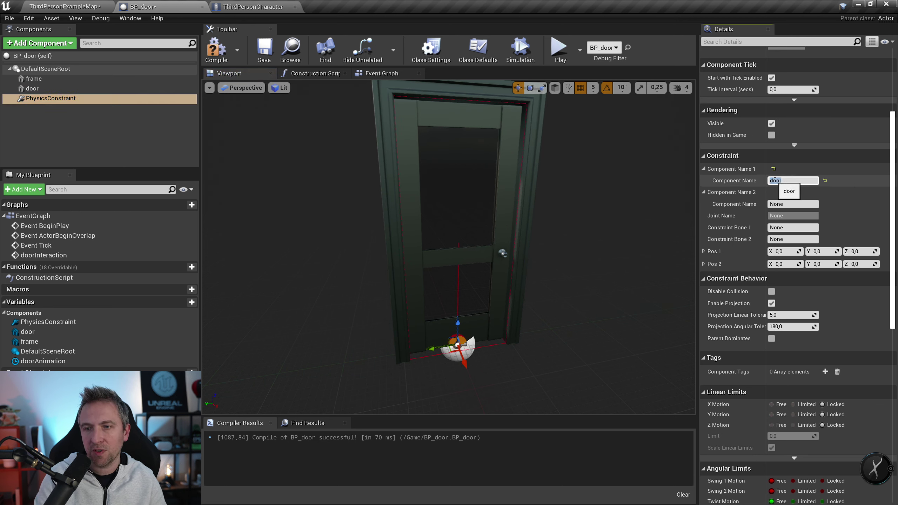
{"action": "left_click", "coordinate": [779, 205]}
{"action": "type", "text": "frame"}
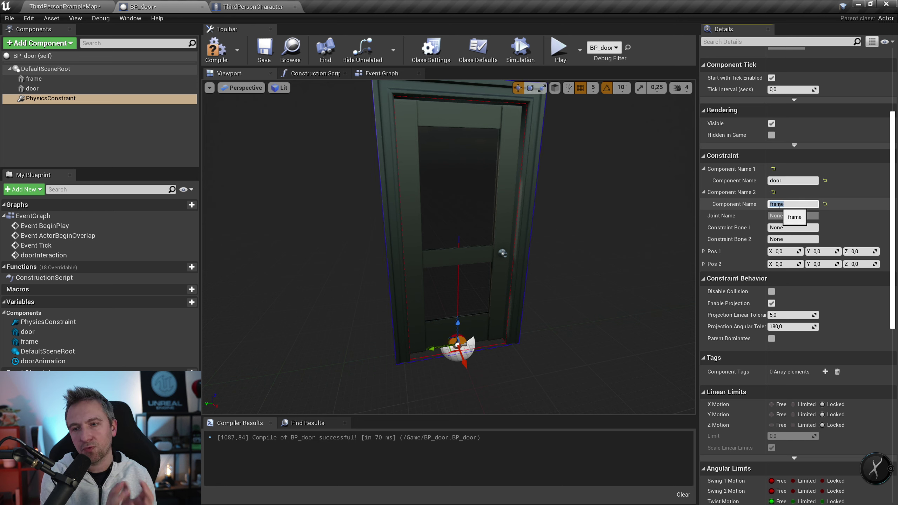
{"action": "key", "text": "Return"}
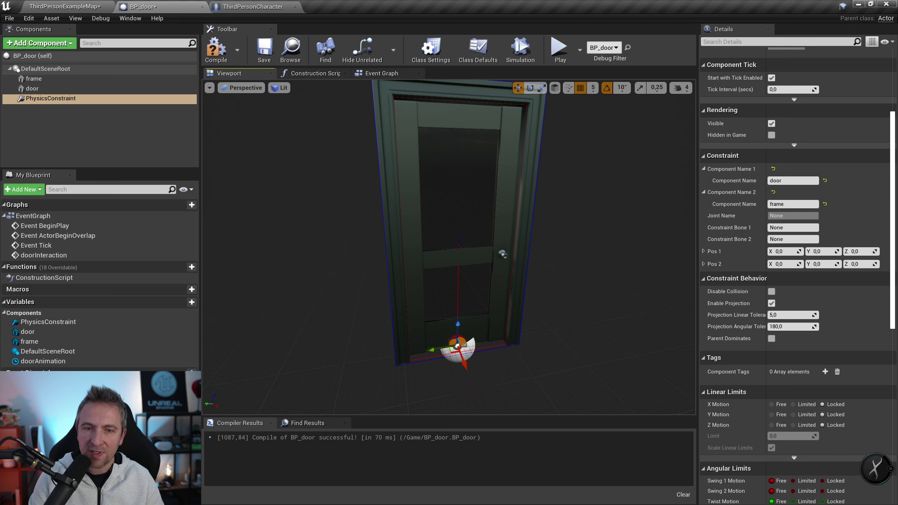
{"action": "right_click_drag", "start_coordinate": [645, 186], "coordinate": [633, 176]}
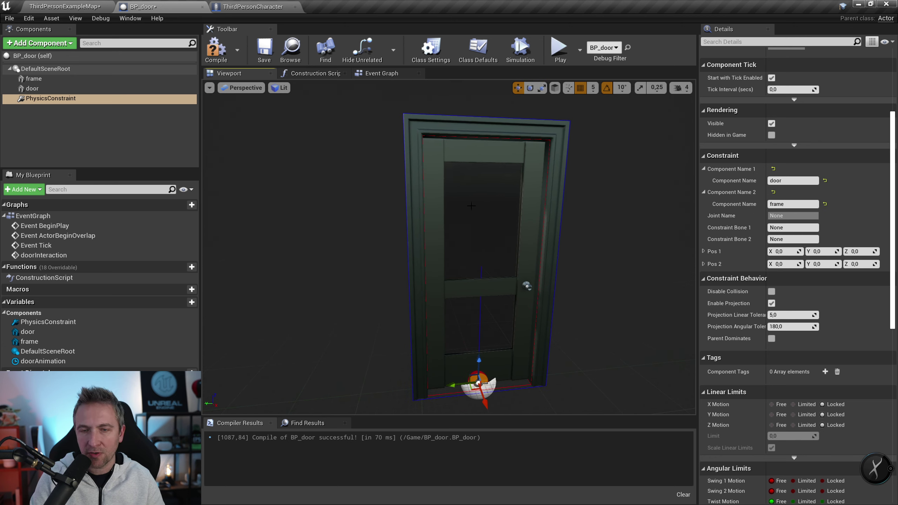
{"action": "scroll", "coordinate": [622, 302], "scroll_direction": "up", "scroll_amount": 5}
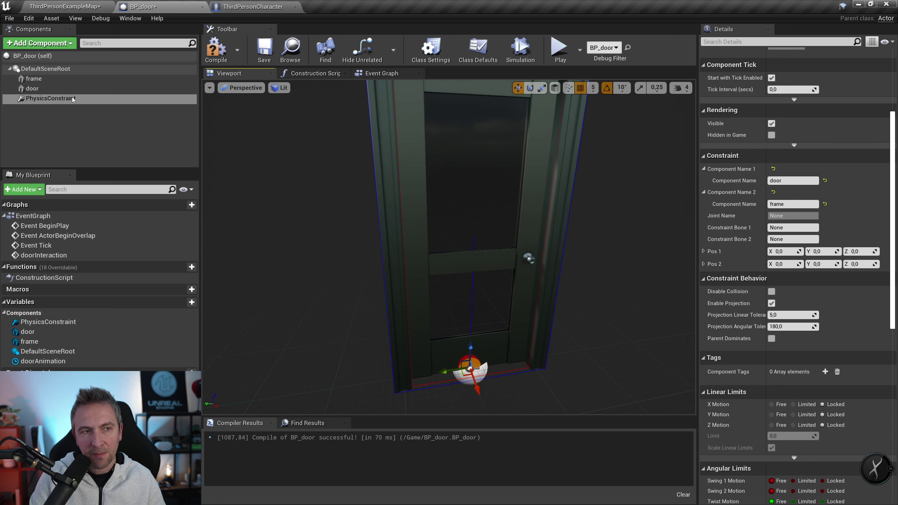
Step: Slide the PhysicsConstraint sideways to the door's hinge edge
{"action": "scroll", "coordinate": [491, 376], "scroll_direction": "up", "scroll_amount": 2}
{"action": "scroll", "coordinate": [489, 368], "scroll_direction": "up", "scroll_amount": 2}
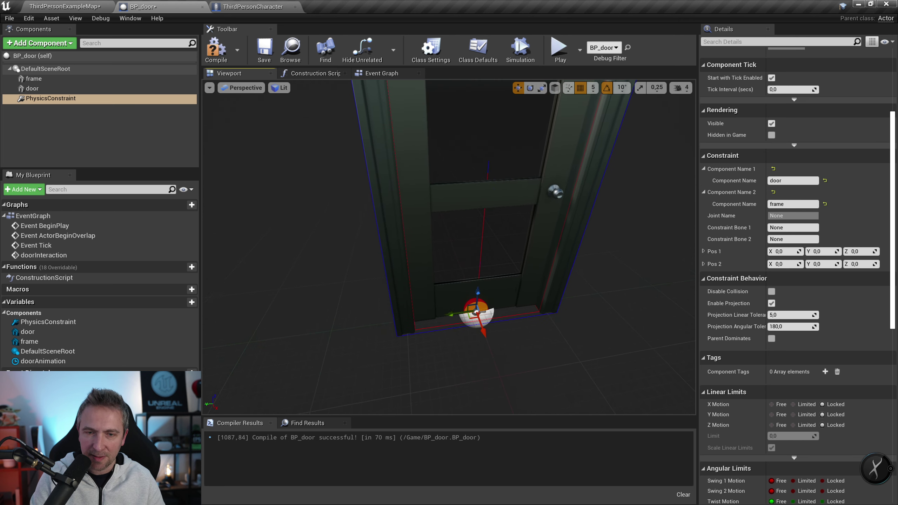
{"action": "scroll", "coordinate": [486, 354], "scroll_direction": "up", "scroll_amount": 2}
{"action": "scroll", "coordinate": [482, 339], "scroll_direction": "up", "scroll_amount": 1}
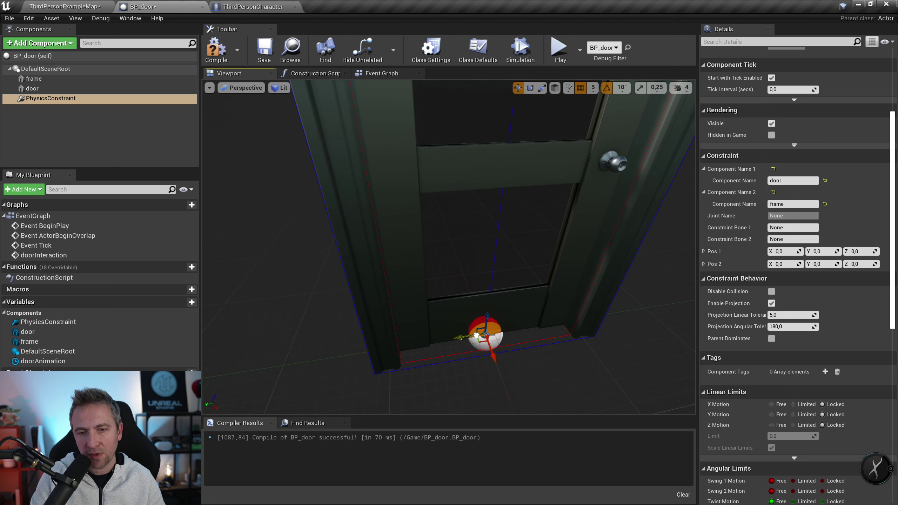
{"action": "mouse_move", "coordinate": [477, 335]}
{"action": "left_mouse_down"}
{"action": "mouse_move", "coordinate": [495, 326]}
{"action": "mouse_move", "coordinate": [387, 334]}
{"action": "left_mouse_up"}
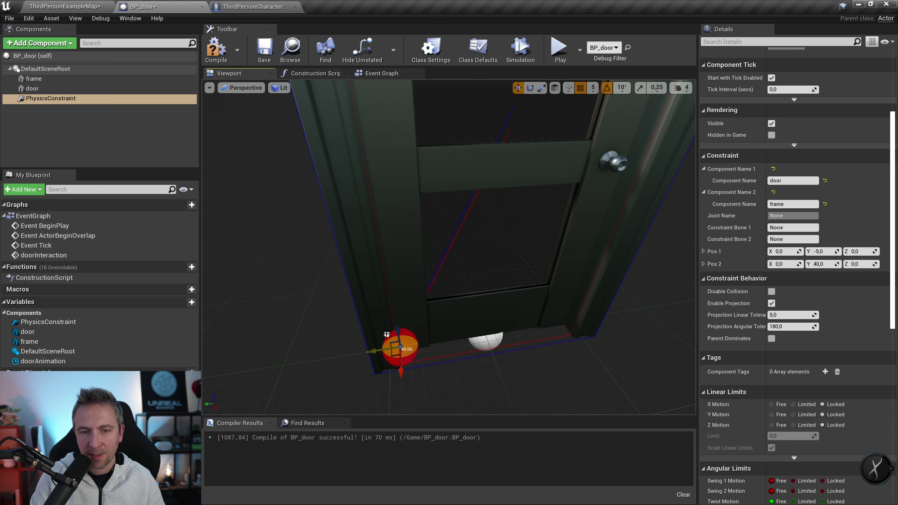
{"action": "right_click_drag", "start_coordinate": [387, 335], "coordinate": [419, 290]}
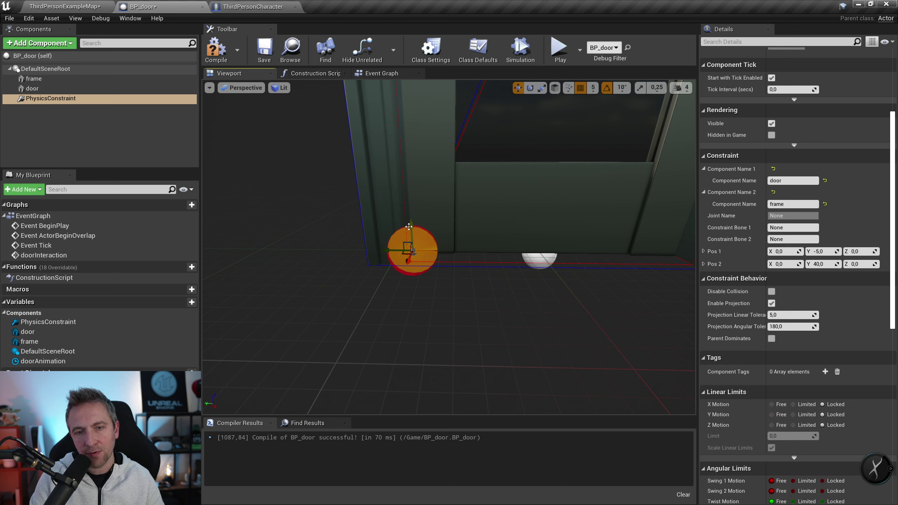
Step: Raise the constraint up the hinge edge to Pos 1 (0,0,95) and Pos 2 (0,45,95)
{"action": "scroll", "coordinate": [496, 242], "scroll_direction": "down", "scroll_amount": 5}
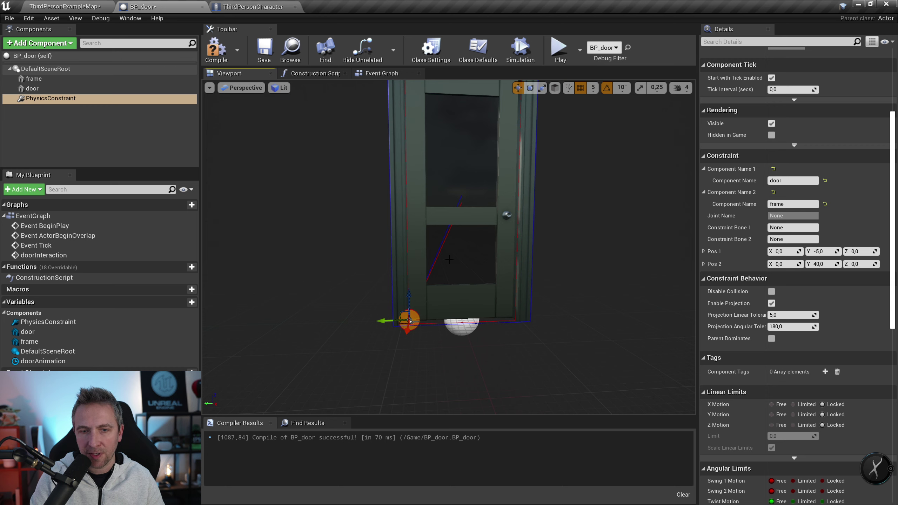
{"action": "right_click_drag", "start_coordinate": [449, 259], "coordinate": [413, 310]}
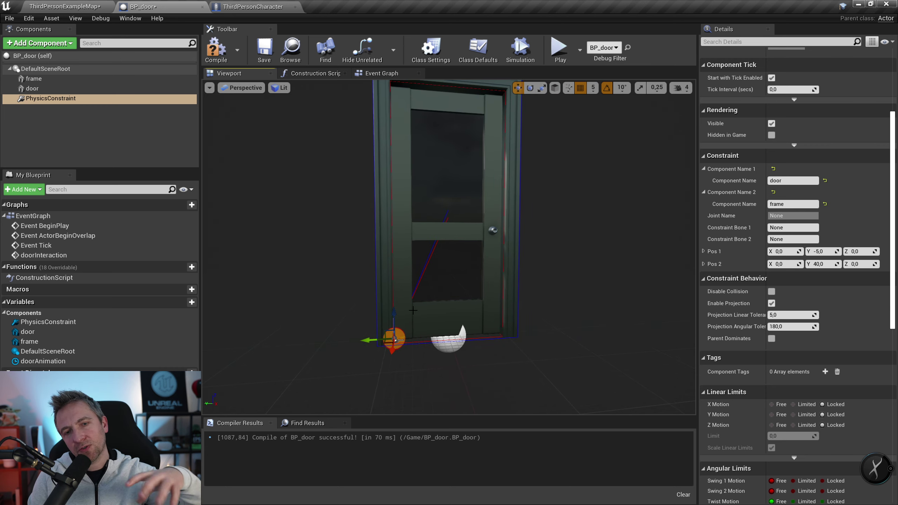
{"action": "mouse_move", "coordinate": [413, 310]}
{"action": "left_mouse_down"}
{"action": "mouse_move", "coordinate": [412, 100]}
{"action": "mouse_move", "coordinate": [406, 193]}
{"action": "left_mouse_up"}
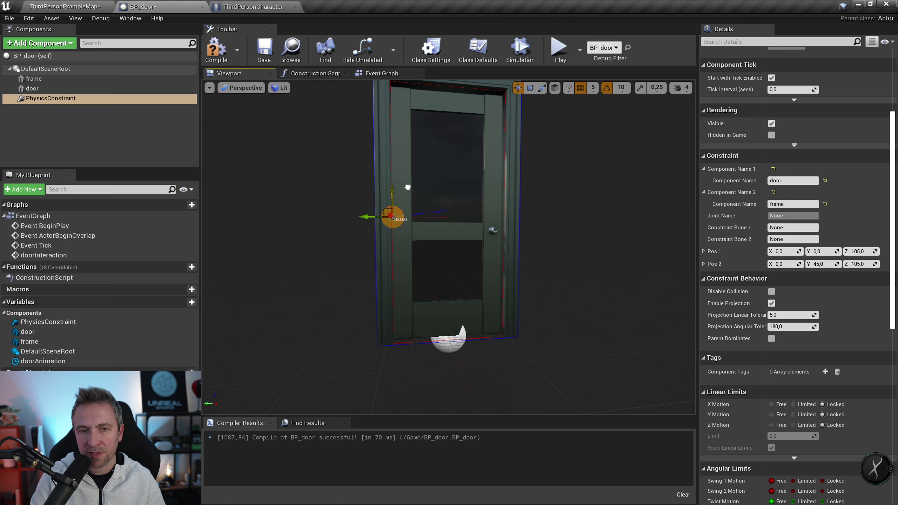
{"action": "left_click_drag", "start_coordinate": [396, 191], "coordinate": [398, 204]}
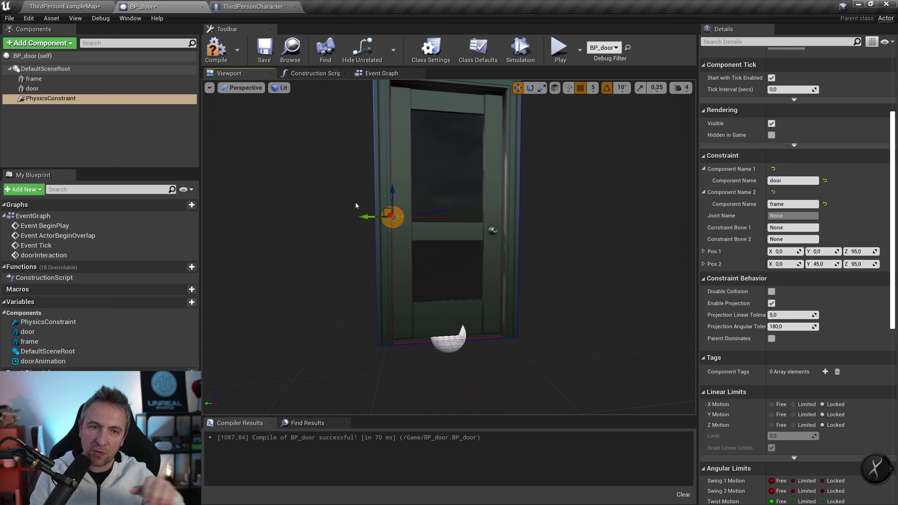
{"action": "right_click_drag", "start_coordinate": [603, 260], "coordinate": [615, 198]}
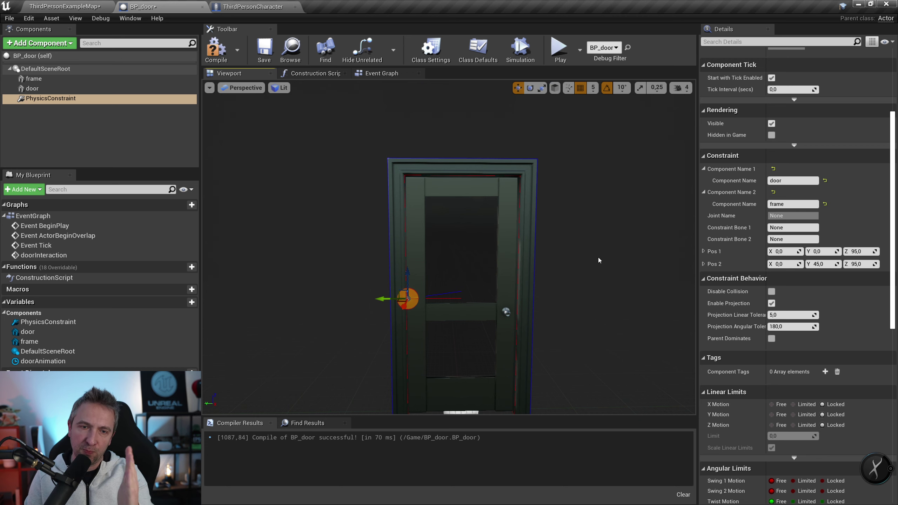
{"action": "mouse_move", "coordinate": [554, 269]}
{"action": "right_mouse_down"}
{"action": "mouse_move", "coordinate": [530, 280]}
{"action": "mouse_move", "coordinate": [509, 244]}
{"action": "right_mouse_up"}
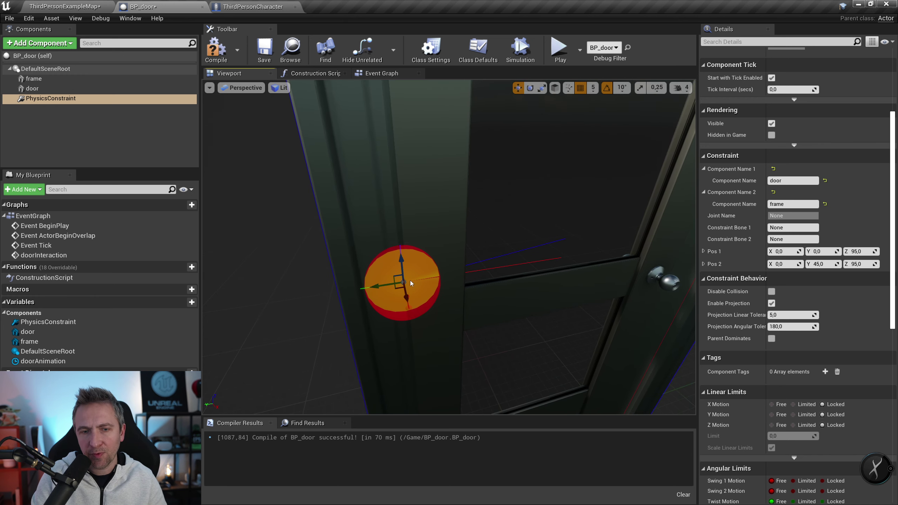
Step: Lock Swing 1, Swing 2 and Twist Motion in the constraint's Angular Limits, then inspect the door
{"action": "scroll", "coordinate": [819, 259], "scroll_direction": "down", "scroll_amount": 10}
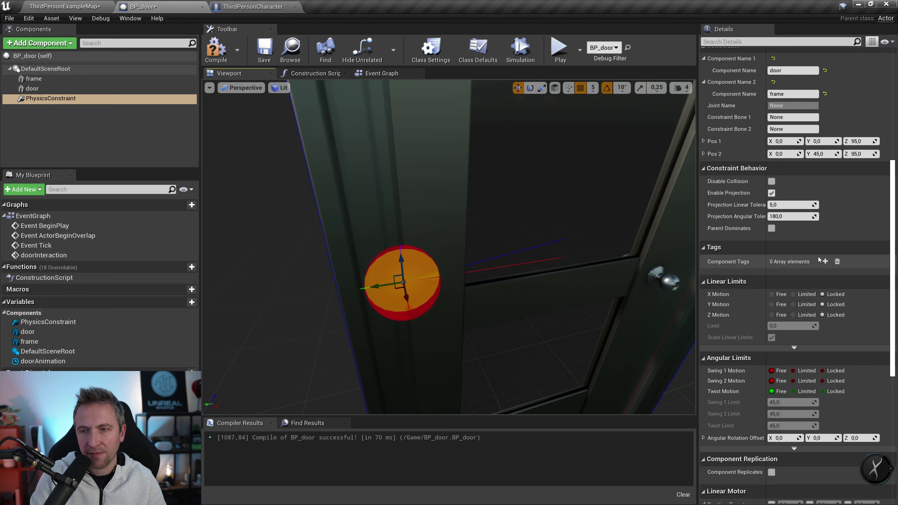
{"action": "scroll", "coordinate": [819, 260], "scroll_direction": "down", "scroll_amount": 2}
{"action": "scroll", "coordinate": [777, 226], "scroll_direction": "down", "scroll_amount": 2}
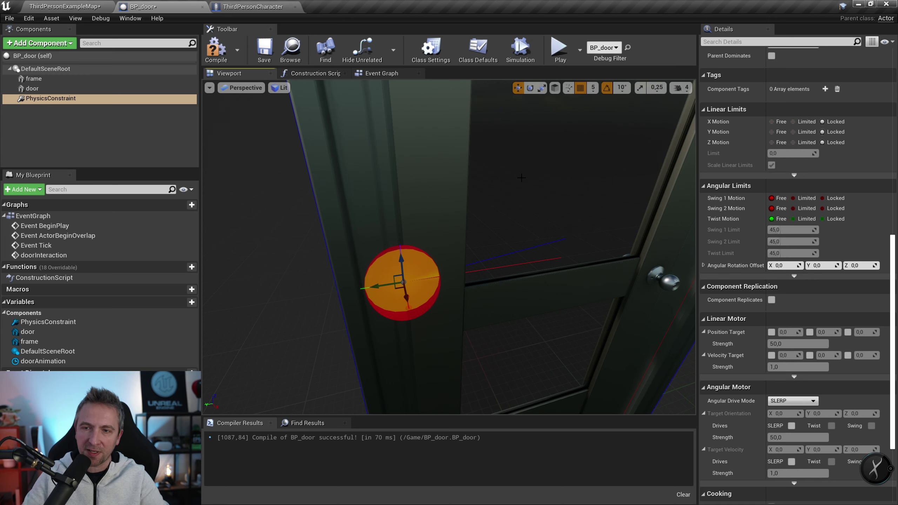
{"action": "left_click", "coordinate": [822, 199]}
{"action": "left_click", "coordinate": [822, 209]}
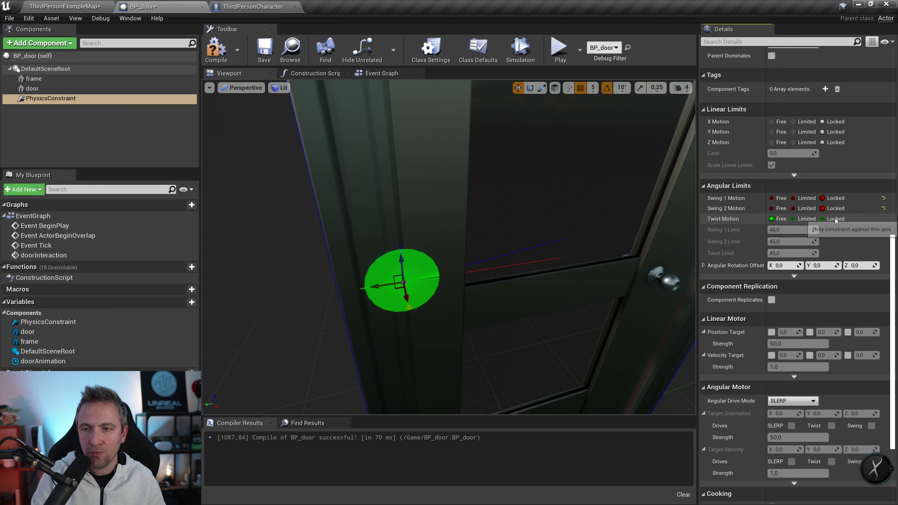
{"action": "left_click", "coordinate": [835, 219]}
{"action": "right_click_drag", "start_coordinate": [519, 266], "coordinate": [488, 262]}
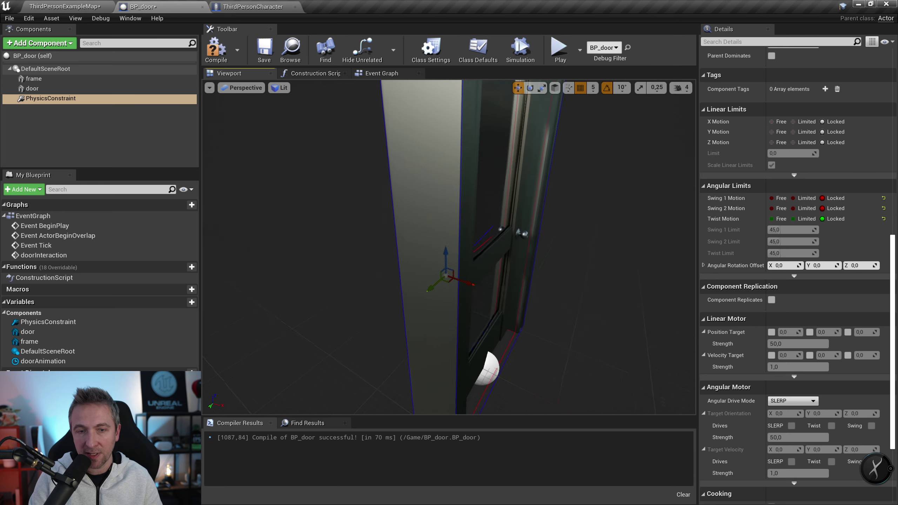
{"action": "right_click_drag", "start_coordinate": [445, 282], "coordinate": [407, 282]}
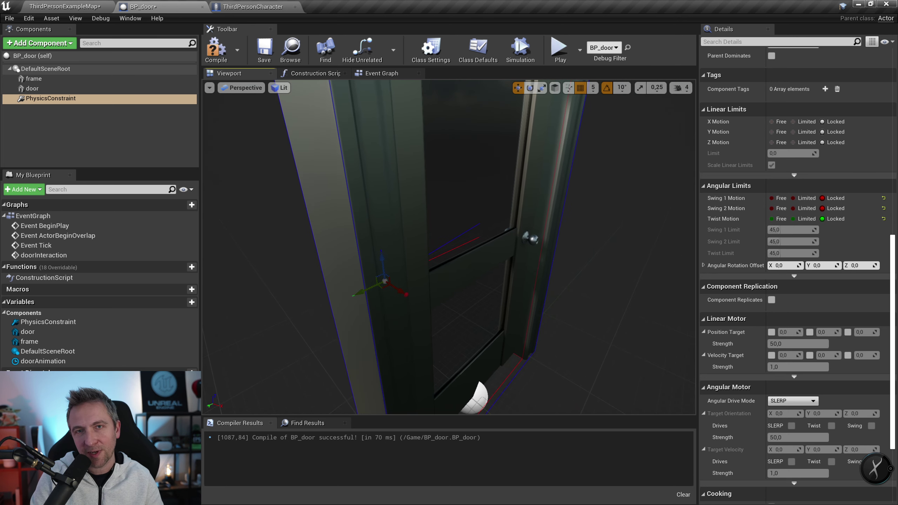
{"action": "right_click_drag", "start_coordinate": [546, 285], "coordinate": [545, 286]}
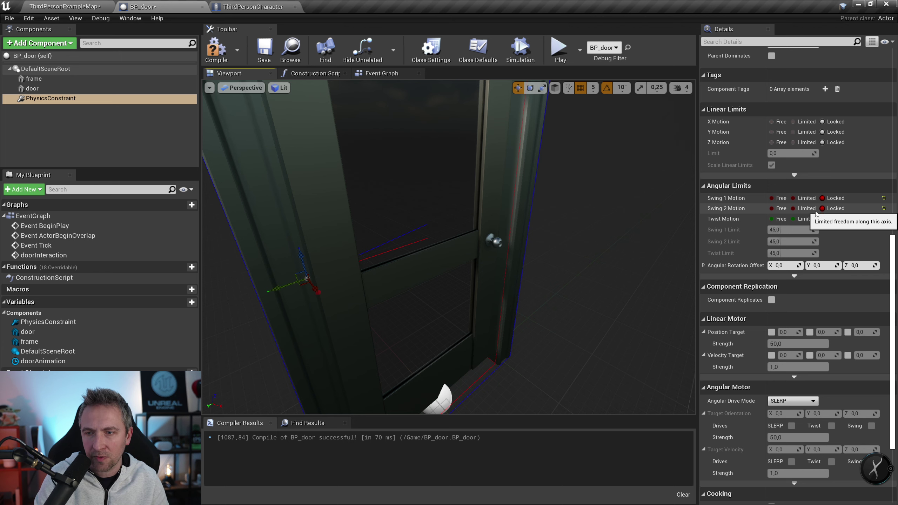
Step: Switch Swing 1 Motion to Limited and inspect the resulting red swing cone on the door
{"action": "left_click", "coordinate": [794, 198]}
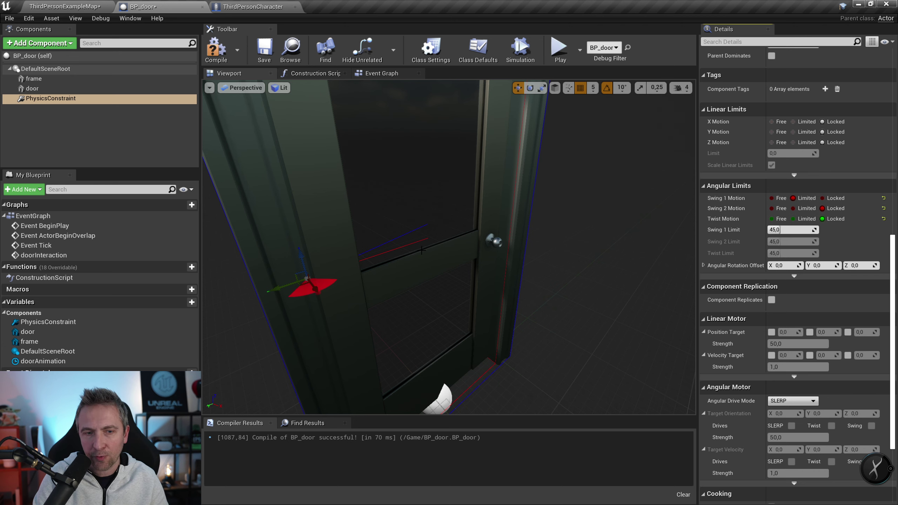
{"action": "right_click_drag", "start_coordinate": [421, 250], "coordinate": [298, 328]}
{"action": "right_click_drag", "start_coordinate": [382, 317], "coordinate": [382, 317]}
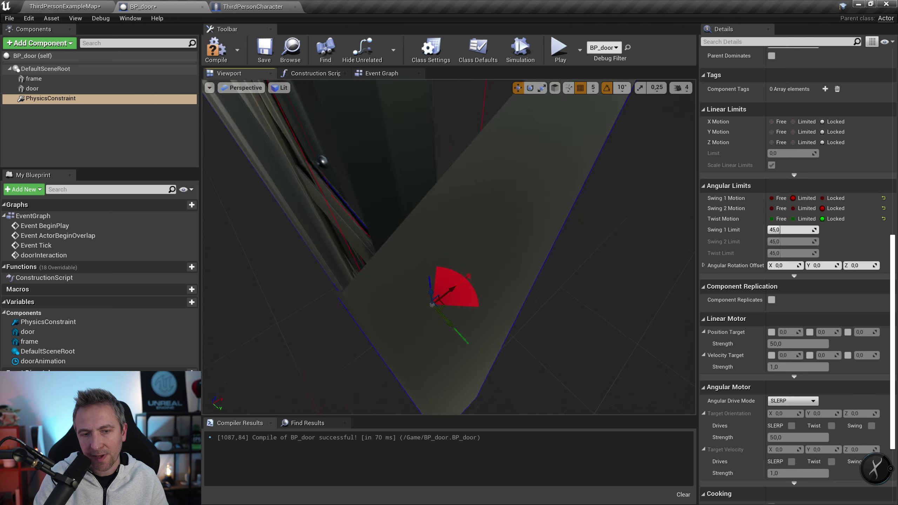
{"action": "right_click_drag", "start_coordinate": [493, 268], "coordinate": [493, 268]}
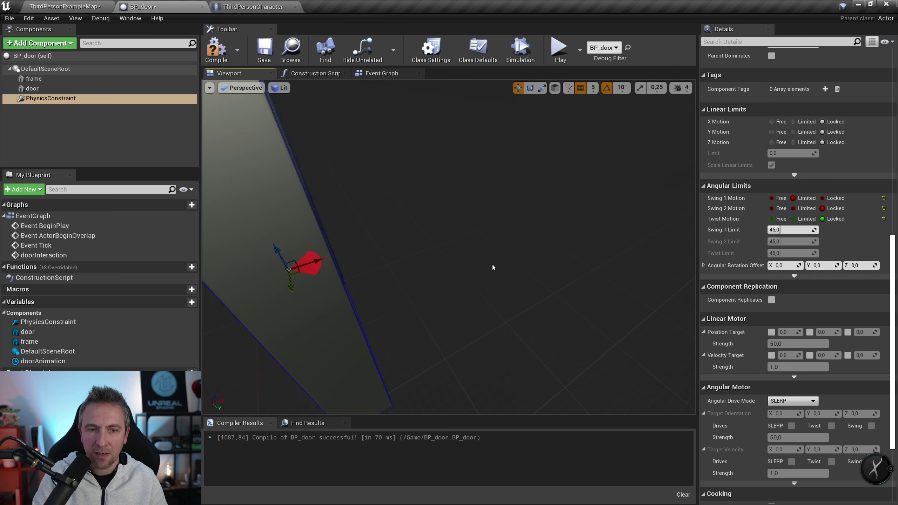
{"action": "key", "text": "f"}
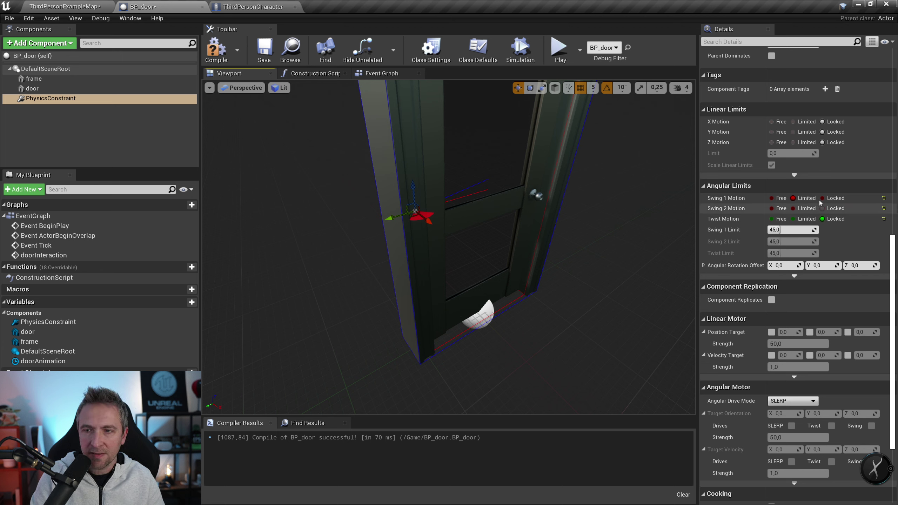
Step: After re-checking the cone's angle, settle on Swing 1 Limited (45) with Swing 2 Locked
{"action": "left_click", "coordinate": [822, 198]}
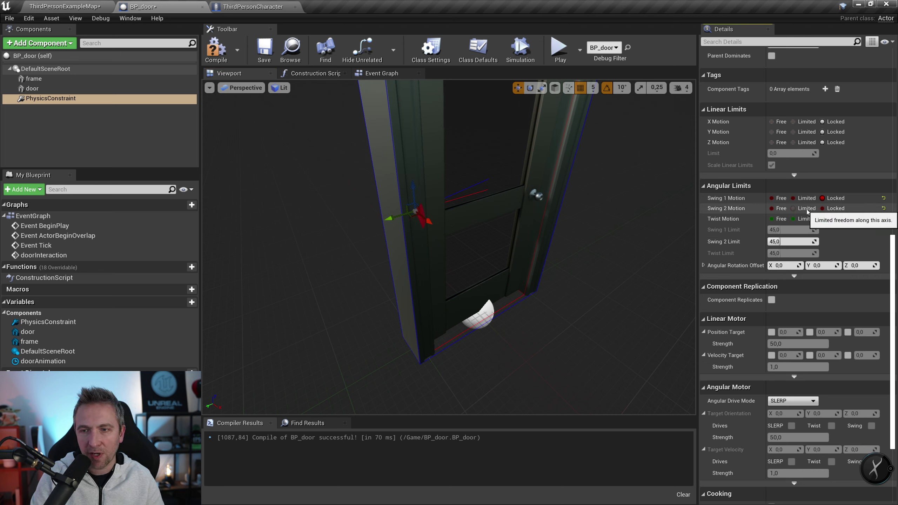
{"action": "left_click_drag", "start_coordinate": [460, 219], "coordinate": [533, 216], "text": "alt"}
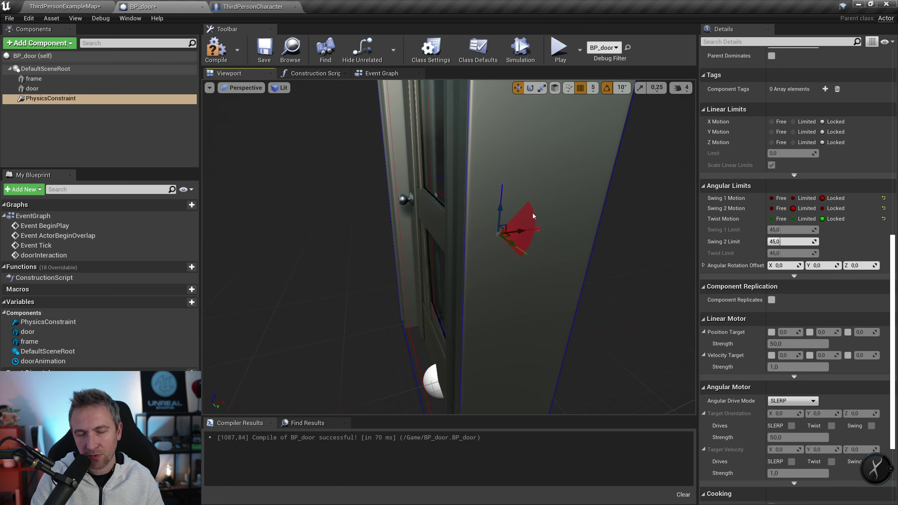
{"action": "left_click_drag", "start_coordinate": [529, 258], "coordinate": [497, 210], "text": "alt"}
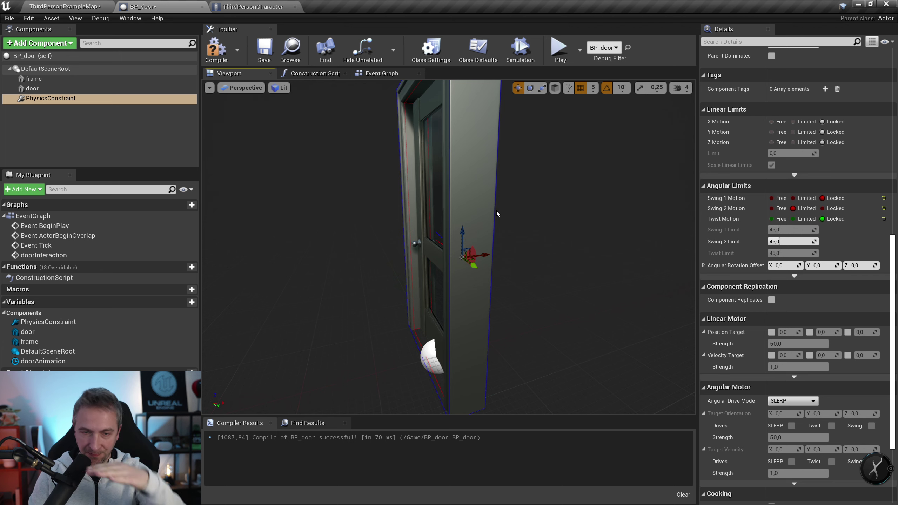
{"action": "left_click", "coordinate": [824, 209]}
{"action": "left_click", "coordinate": [793, 198]}
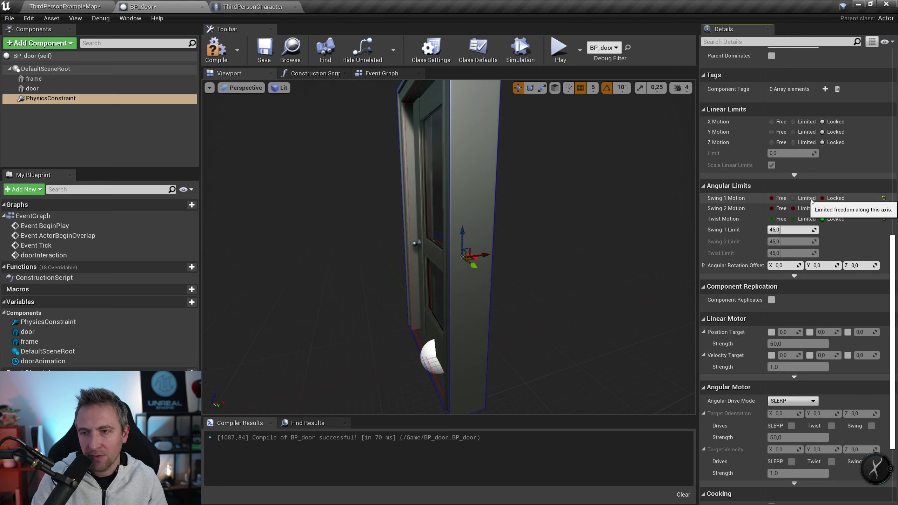
{"action": "left_click_drag", "start_coordinate": [559, 269], "coordinate": [559, 269], "text": "alt"}
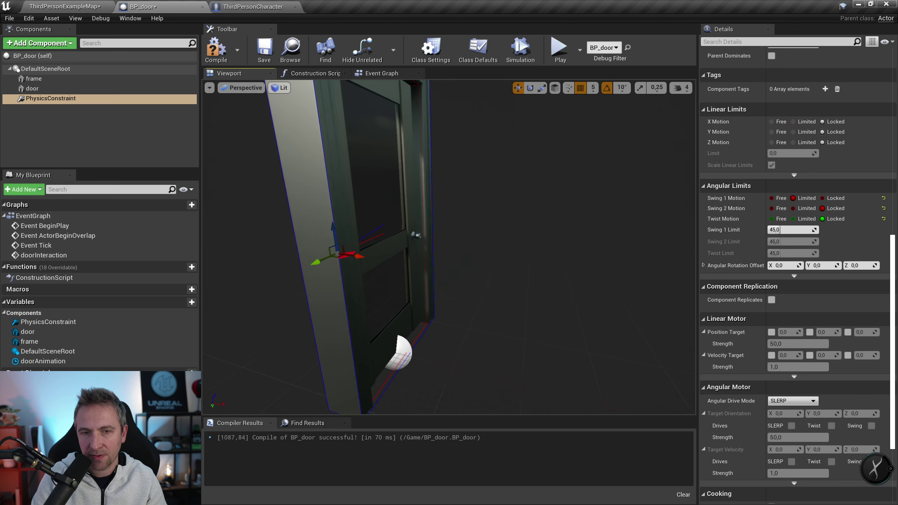
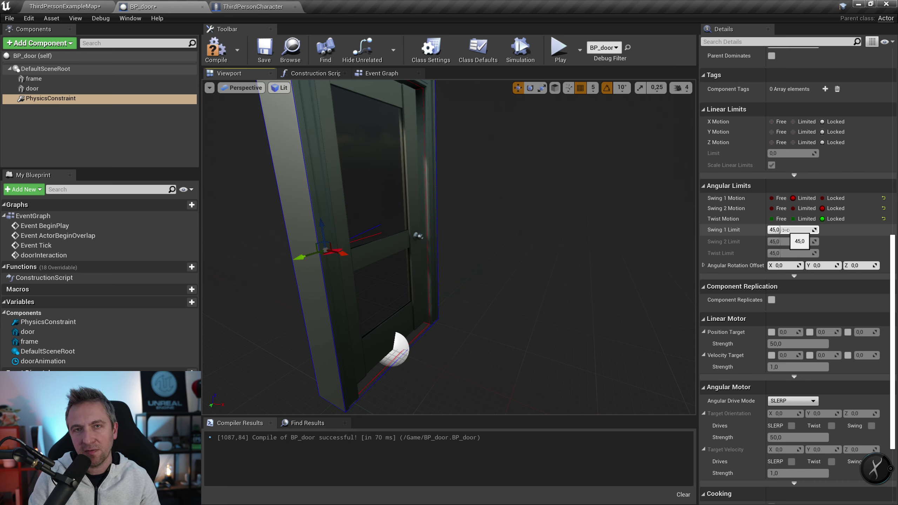
Step: Compile and save BP_door with its Swing 1 limit of 45 and Twist locked
{"action": "left_click", "coordinate": [216, 50]}
{"action": "left_click", "coordinate": [264, 50]}
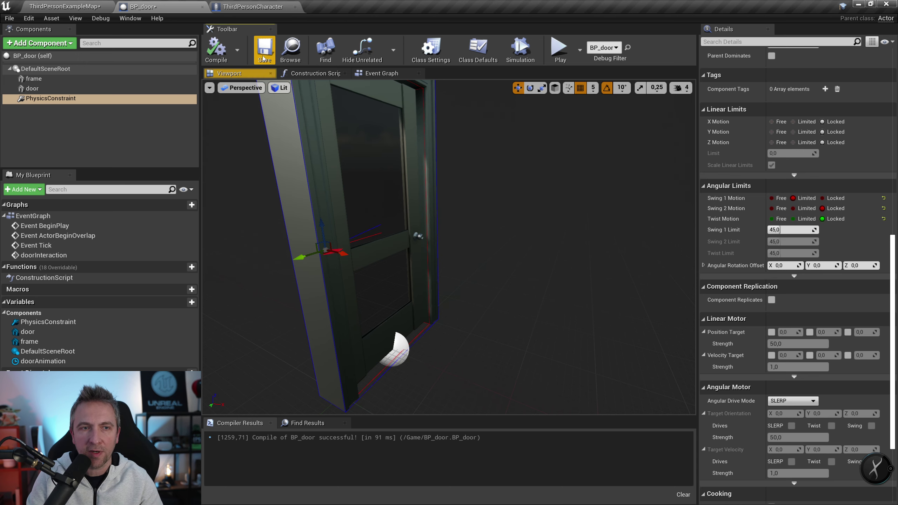
Step: In the level, scale BP_door up to about 1.727 and move it to Y 35
{"action": "left_click", "coordinate": [65, 6]}
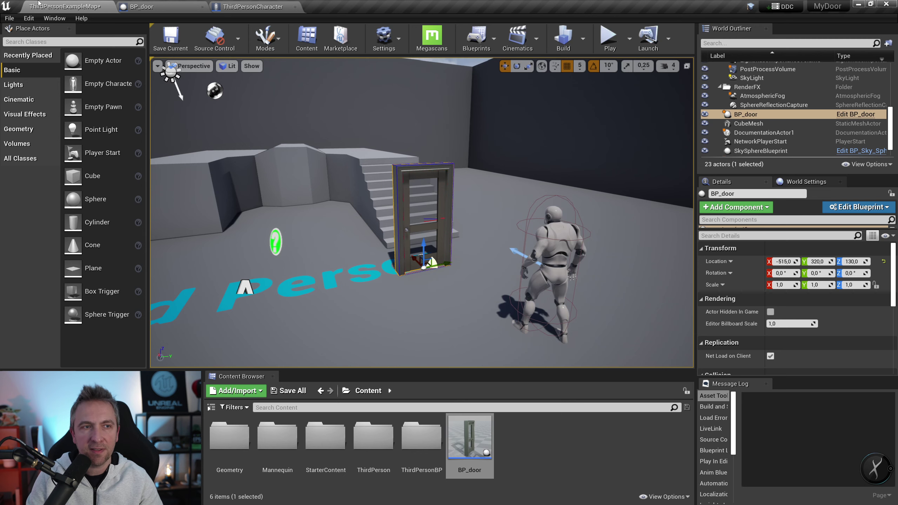
{"action": "middle_click_drag", "start_coordinate": [492, 219], "coordinate": [477, 254]}
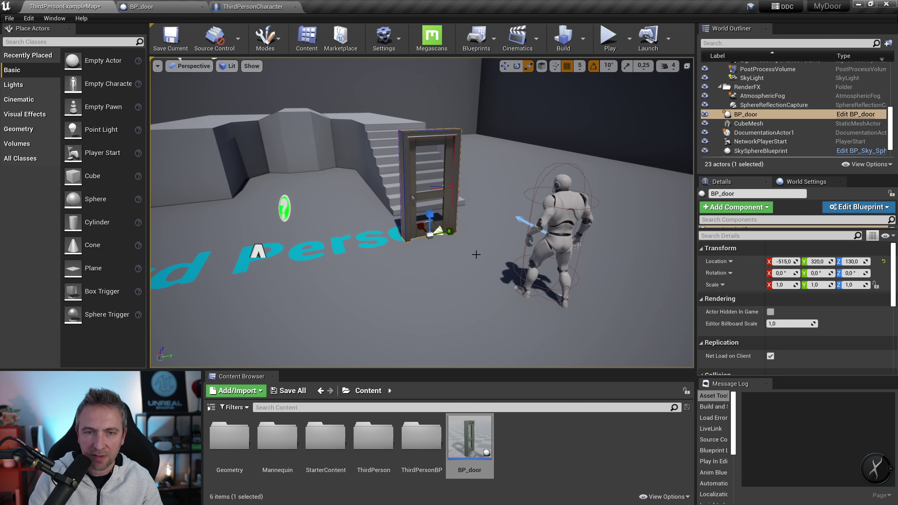
{"action": "left_click_drag", "start_coordinate": [455, 240], "coordinate": [478, 233]}
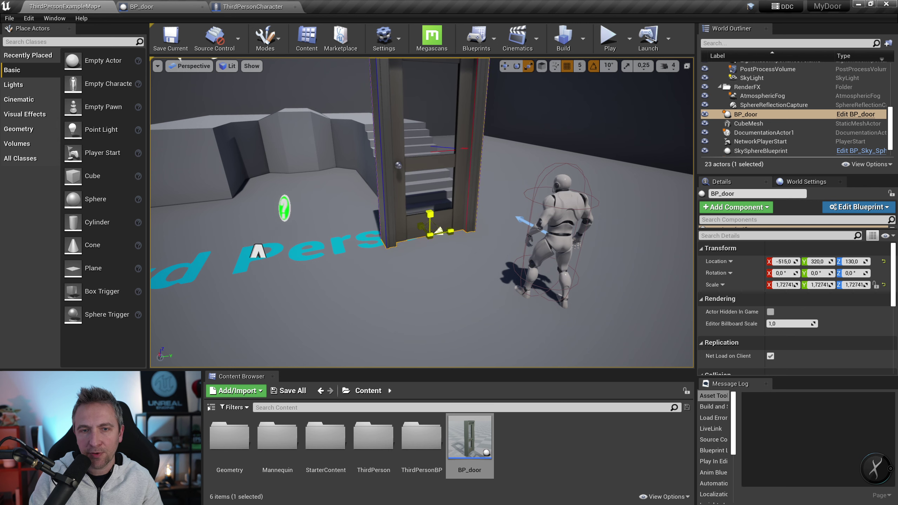
{"action": "scroll", "coordinate": [478, 233], "scroll_direction": "down", "scroll_amount": 5}
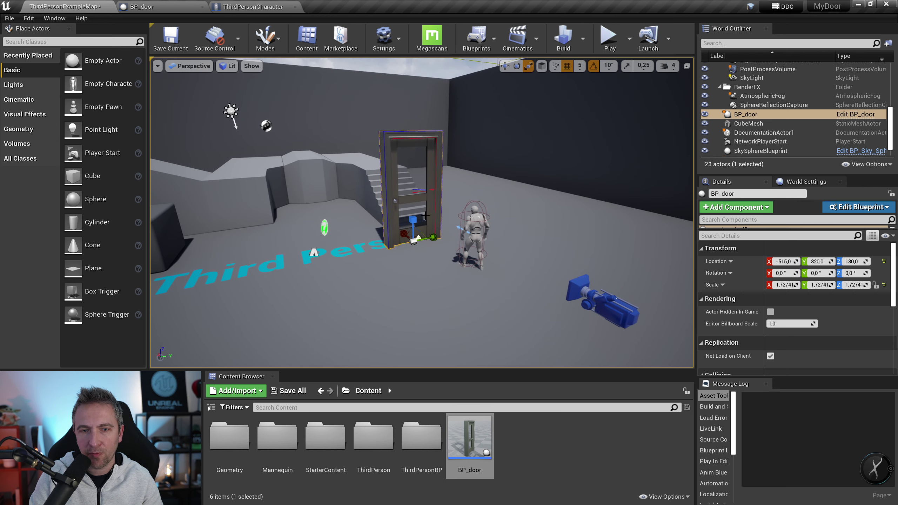
{"action": "key", "text": "w"}
{"action": "mouse_move", "coordinate": [432, 236]}
{"action": "left_mouse_down"}
{"action": "mouse_move", "coordinate": [350, 251]}
{"action": "mouse_move", "coordinate": [338, 278]}
{"action": "left_mouse_up"}
Step: Frame the floor and move ThirdPersonCharacter beside the door
{"action": "left_click", "coordinate": [475, 183]}
{"action": "key", "text": "f"}
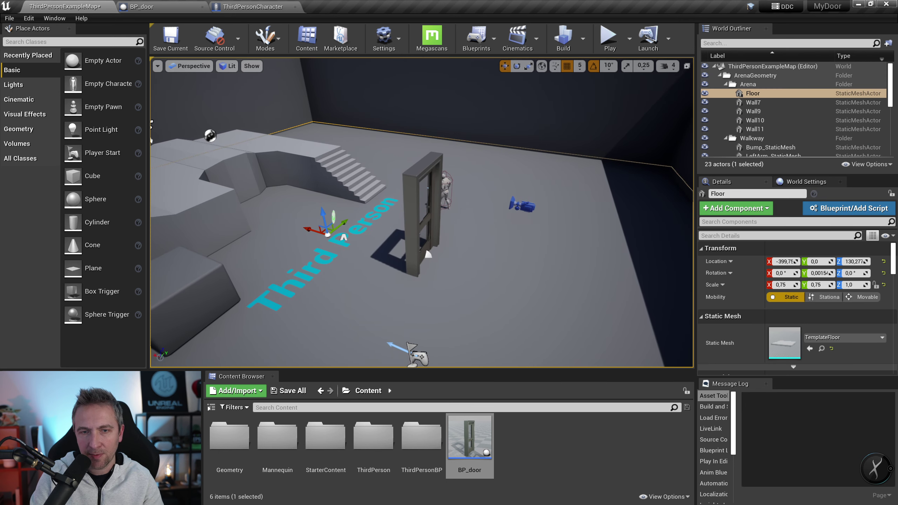
{"action": "left_click", "coordinate": [438, 192]}
{"action": "left_click_drag", "start_coordinate": [450, 182], "coordinate": [422, 225]}
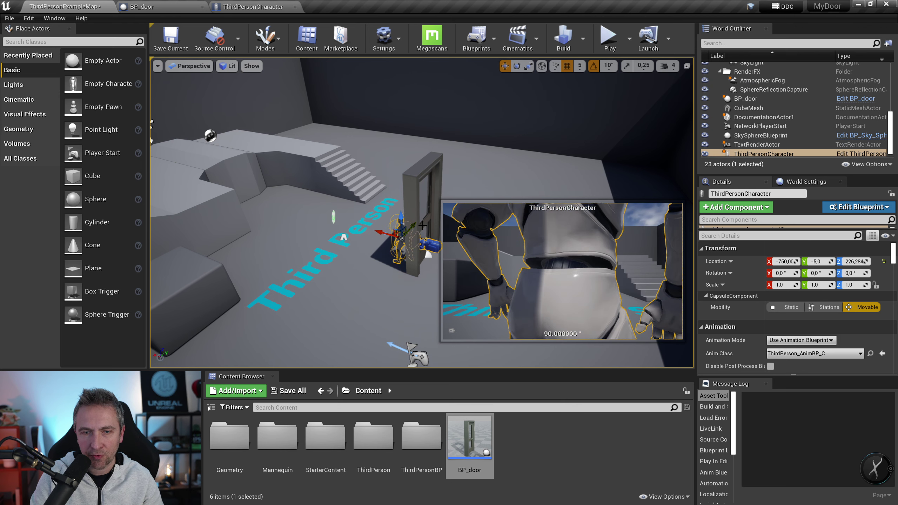
Step: Play-test the level by running the character into the door, then stop
{"action": "left_click", "coordinate": [608, 36]}
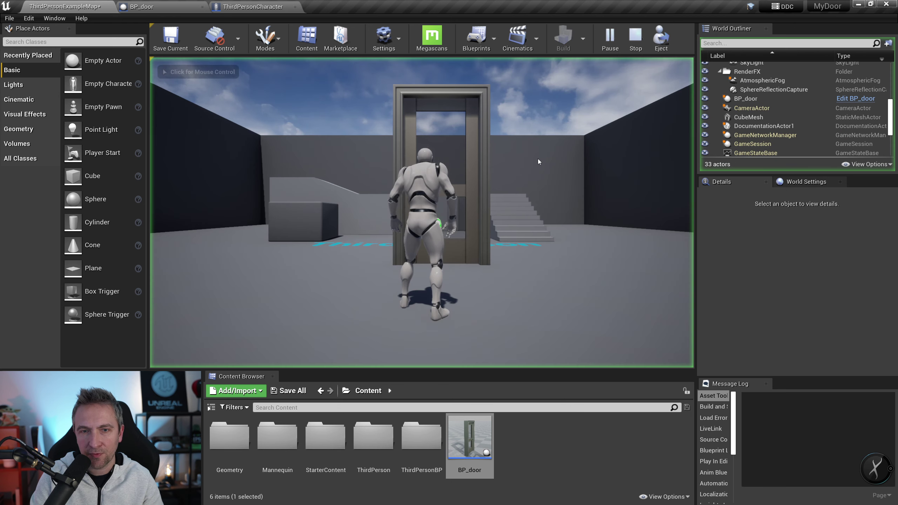
{"action": "key", "text": "w"}
{"action": "key", "text": "w"}
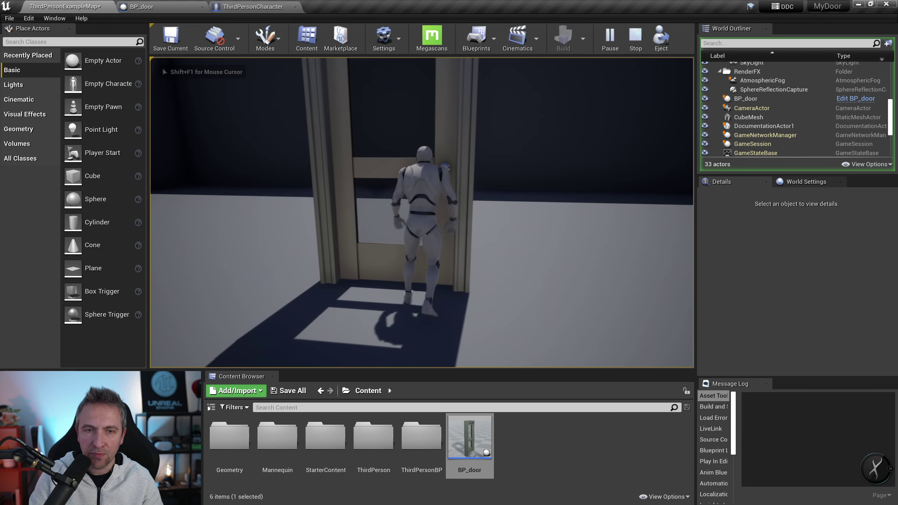
{"action": "key", "text": "Escape"}
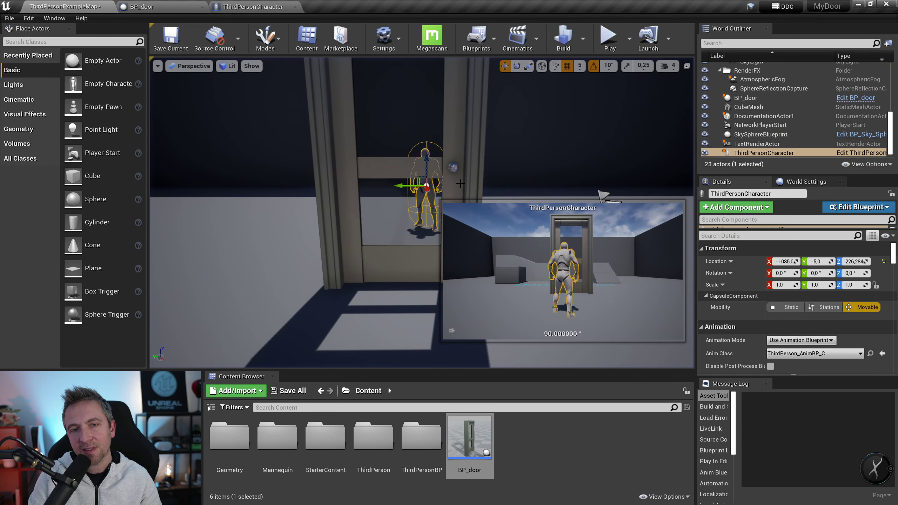
Step: Lift the door actor to Z 260, then snap it back onto the floor with End
{"action": "right_click_drag", "start_coordinate": [461, 183], "coordinate": [438, 157]}
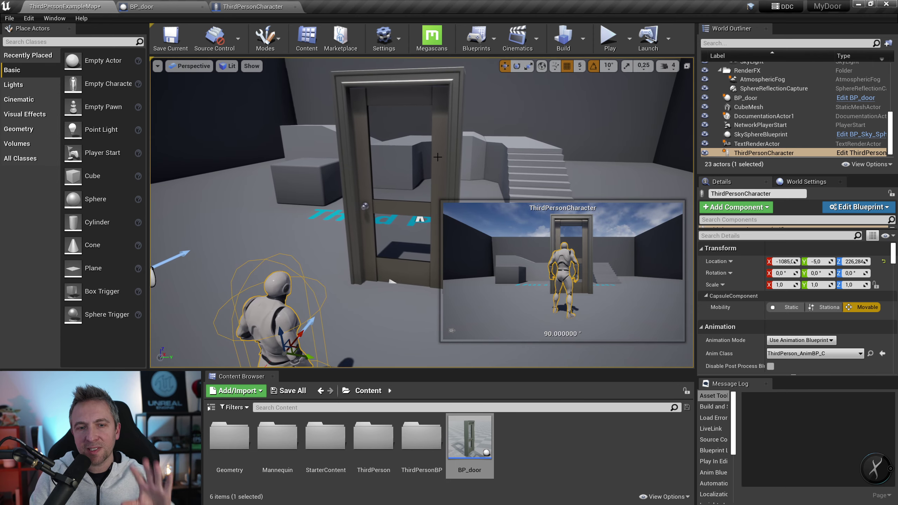
{"action": "left_click", "coordinate": [418, 145]}
{"action": "left_click_drag", "start_coordinate": [416, 258], "coordinate": [406, 198]}
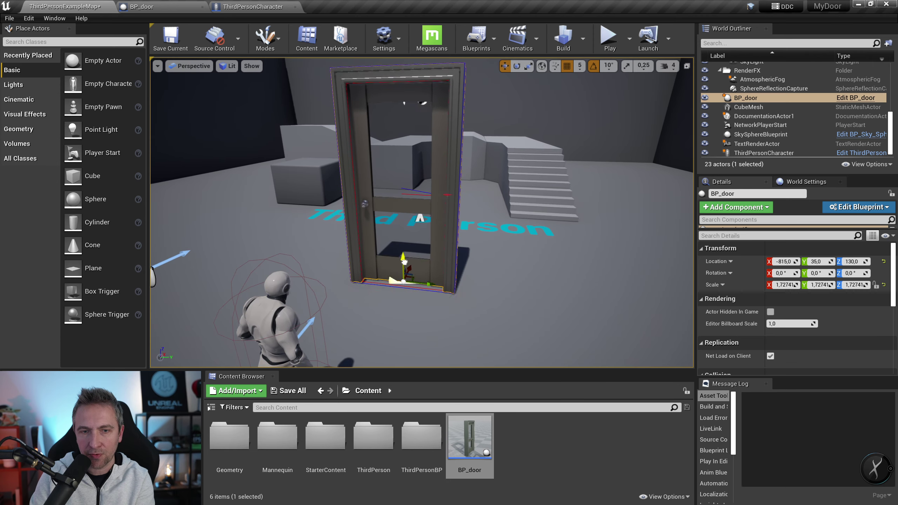
{"action": "key", "text": "End"}
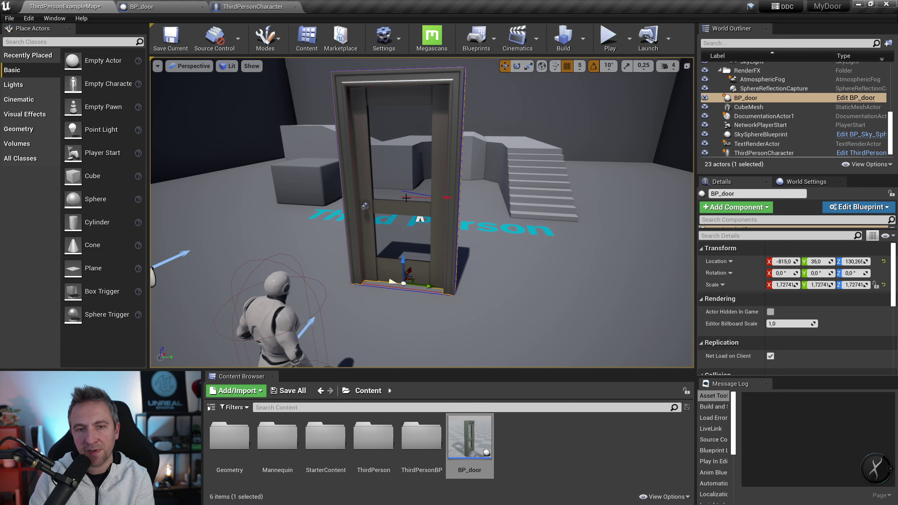
Step: Play-test again, running the character into the doorway, then stop
{"action": "left_click", "coordinate": [608, 37]}
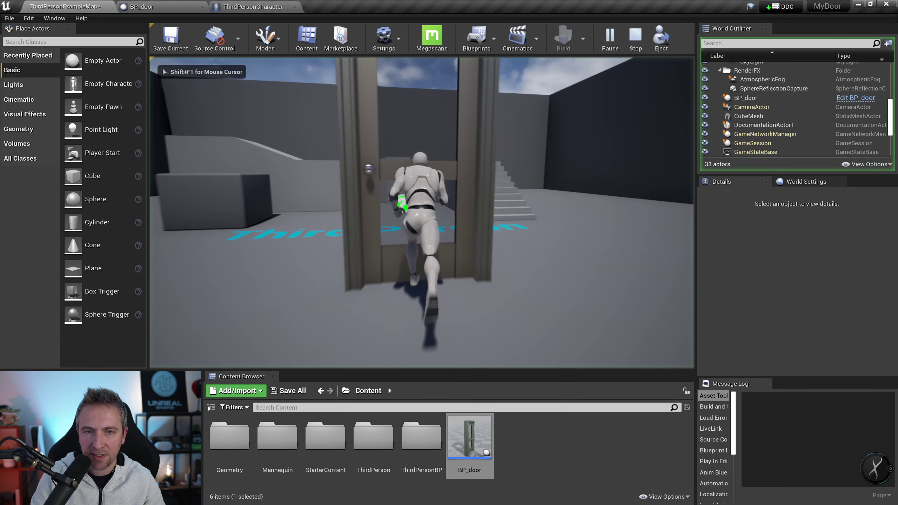
{"action": "key", "text": "w"}
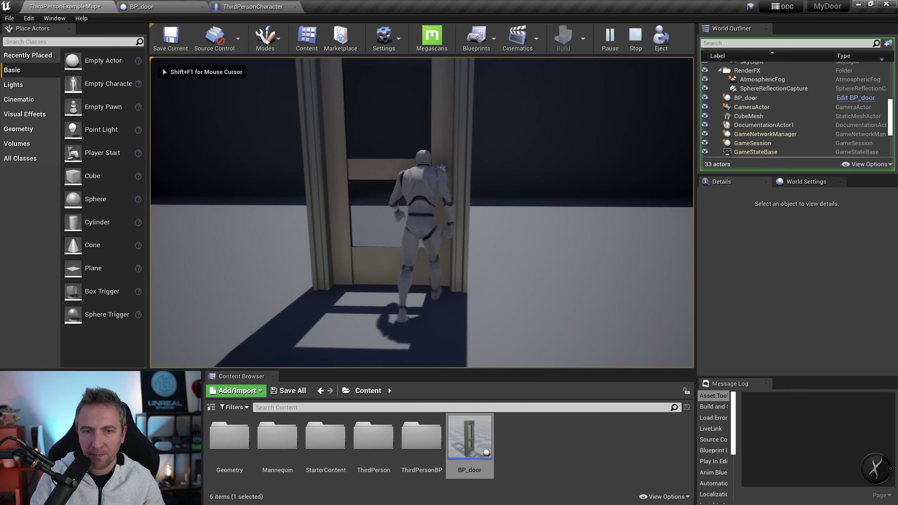
{"action": "key", "text": "Escape"}
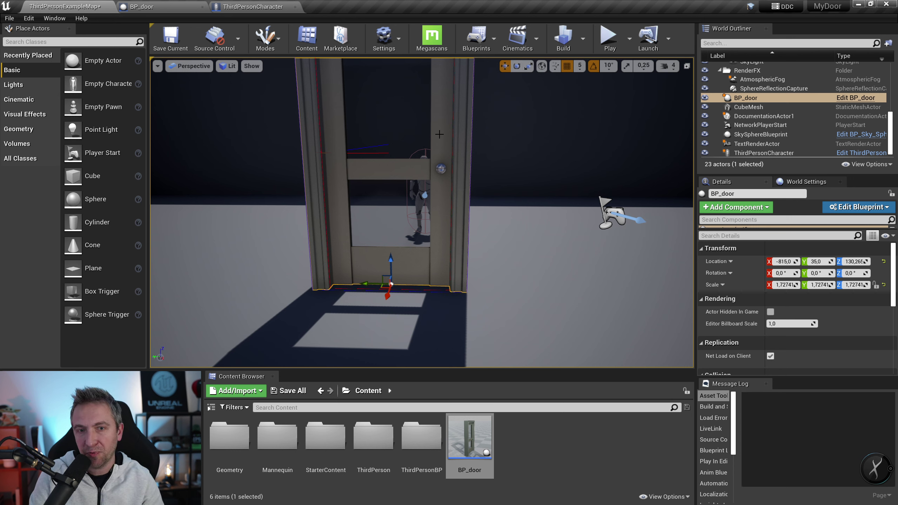
Step: Raise BP_door's door component to Z 1.0, save the blueprint and start a play test
{"action": "left_click", "coordinate": [127, 8]}
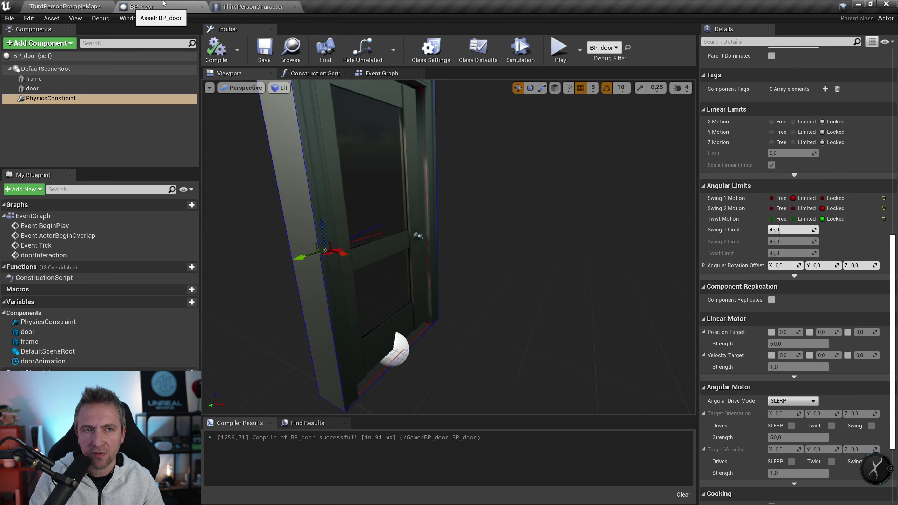
{"action": "left_click", "coordinate": [46, 91]}
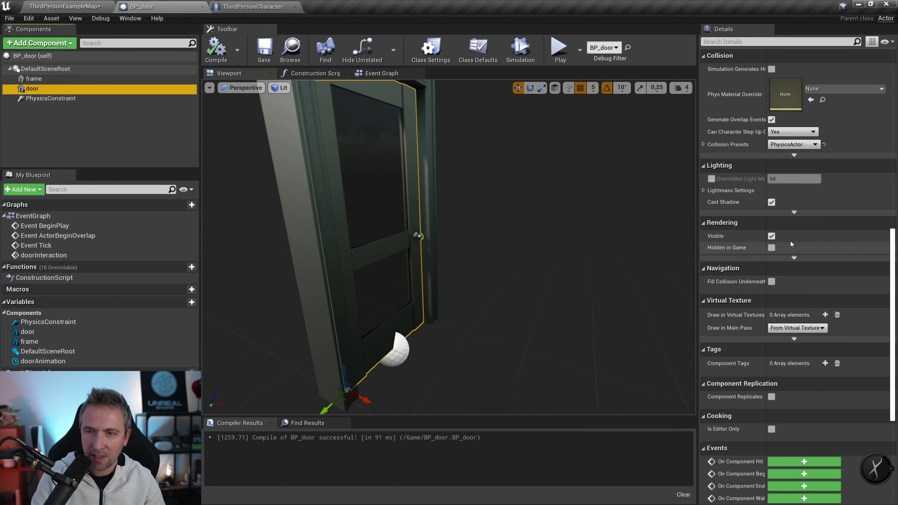
{"action": "scroll", "coordinate": [791, 244], "scroll_direction": "up", "scroll_amount": 10}
{"action": "scroll", "coordinate": [790, 244], "scroll_direction": "down", "scroll_amount": 2}
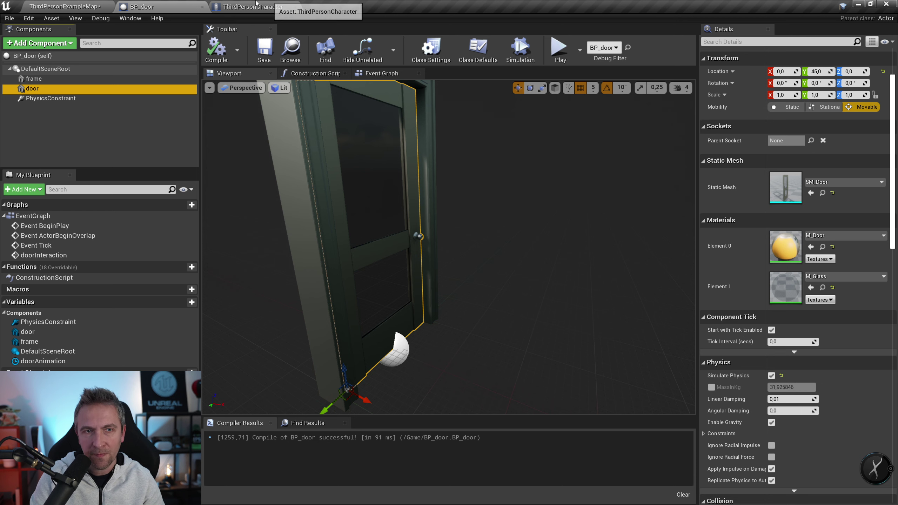
{"action": "key", "text": "f"}
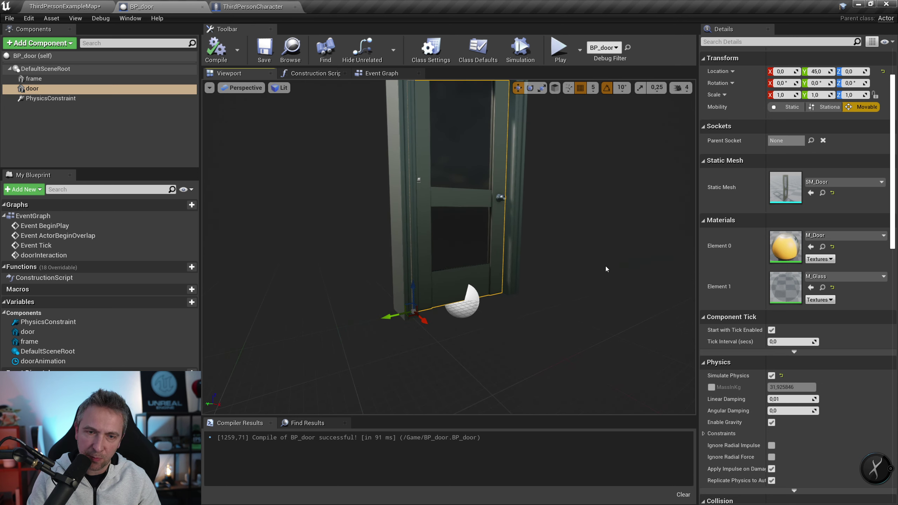
{"action": "scroll", "coordinate": [606, 269], "scroll_direction": "up", "scroll_amount": 3}
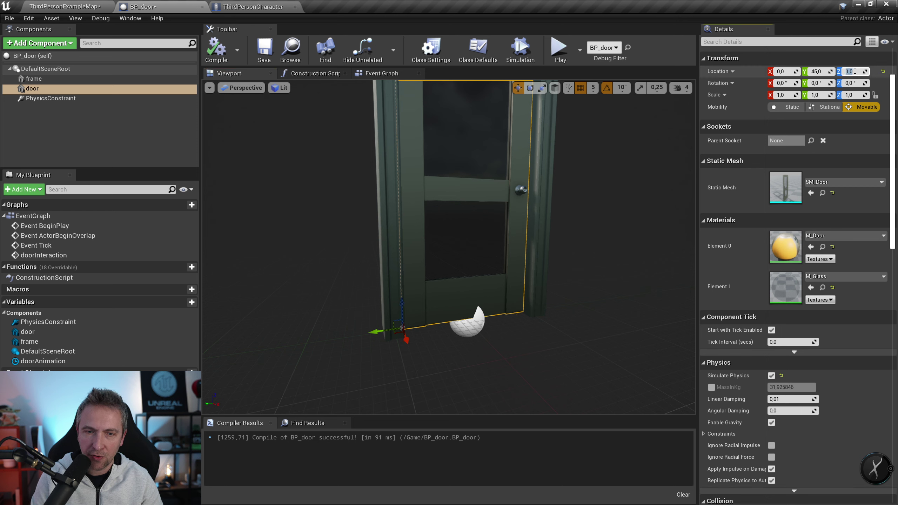
{"action": "left_click", "coordinate": [264, 50]}
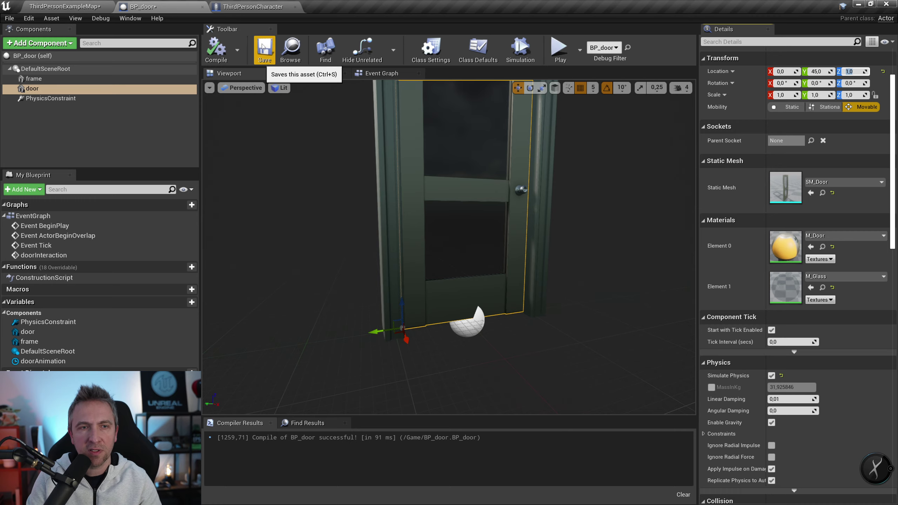
{"action": "left_click", "coordinate": [559, 50]}
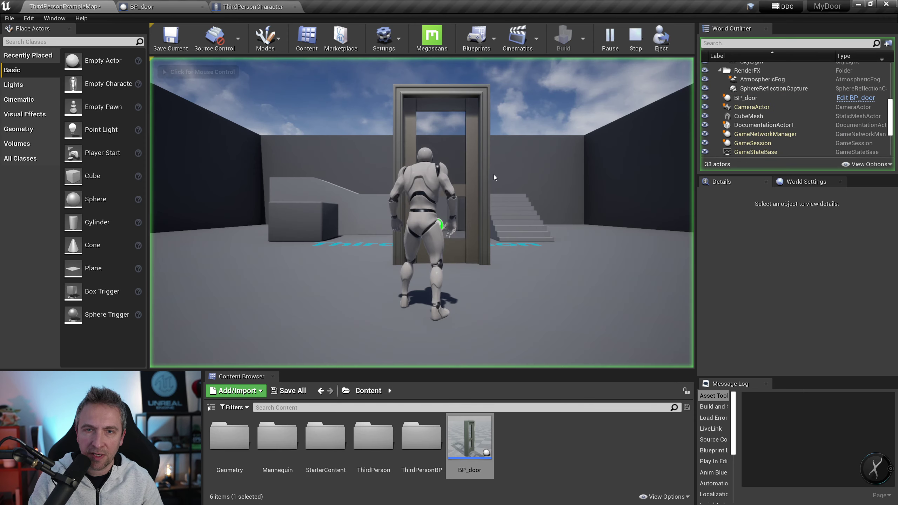
Step: Walk the character into the door to swing it open, then go to the ThirdPersonCharacter Event Graph
{"action": "left_click", "coordinate": [494, 178]}
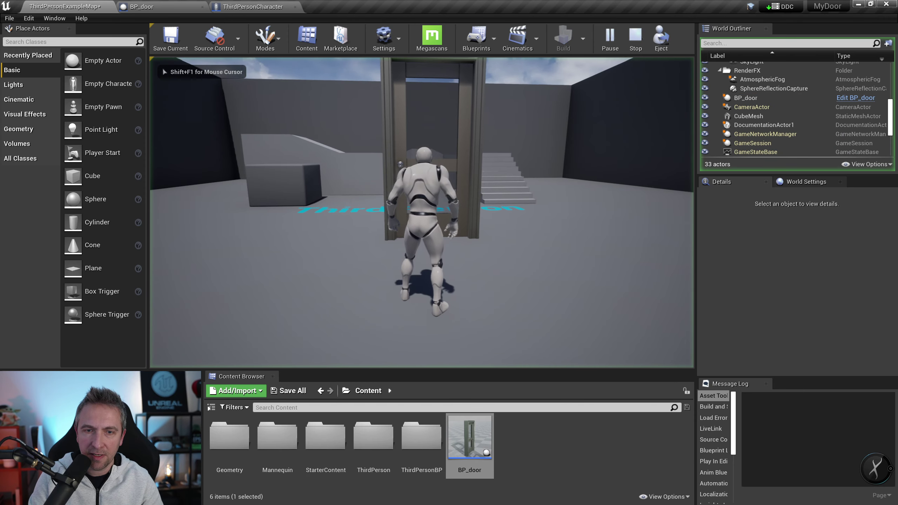
{"action": "key", "text": "w"}
{"action": "key", "text": "w"}
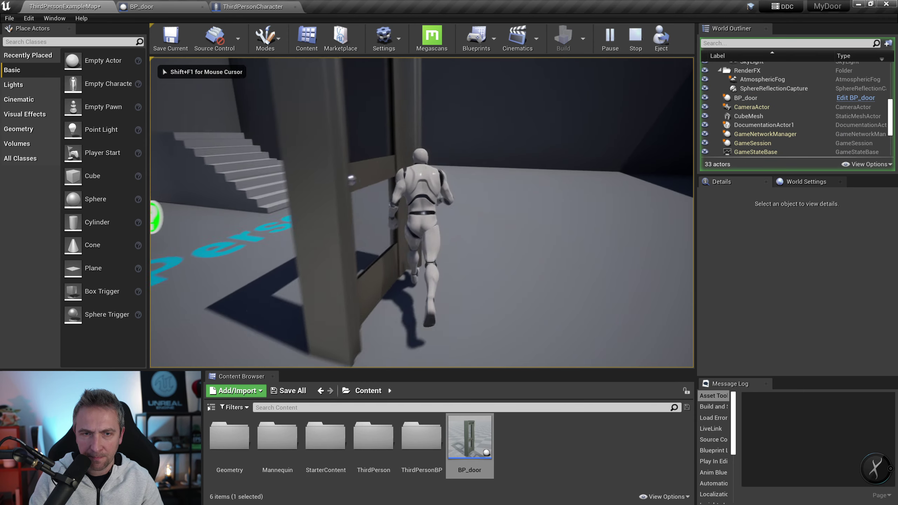
{"action": "key", "text": "Escape"}
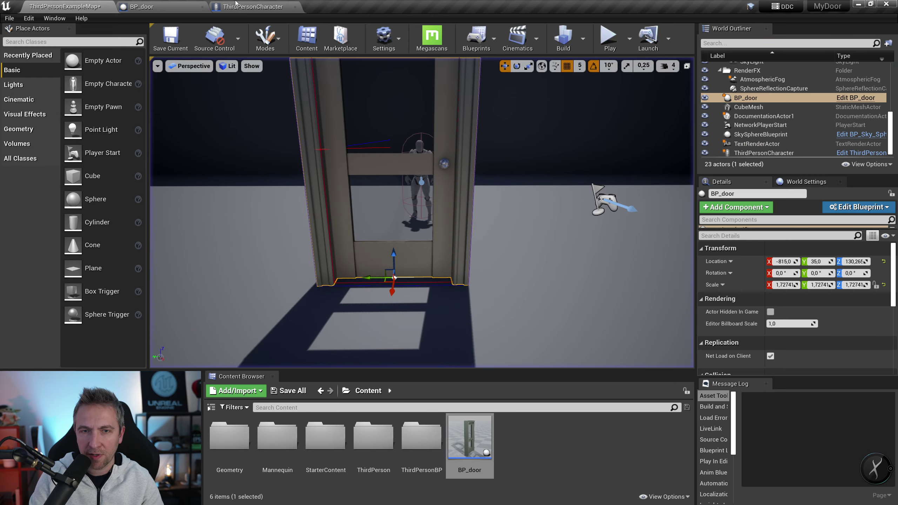
{"action": "left_click", "coordinate": [244, 5]}
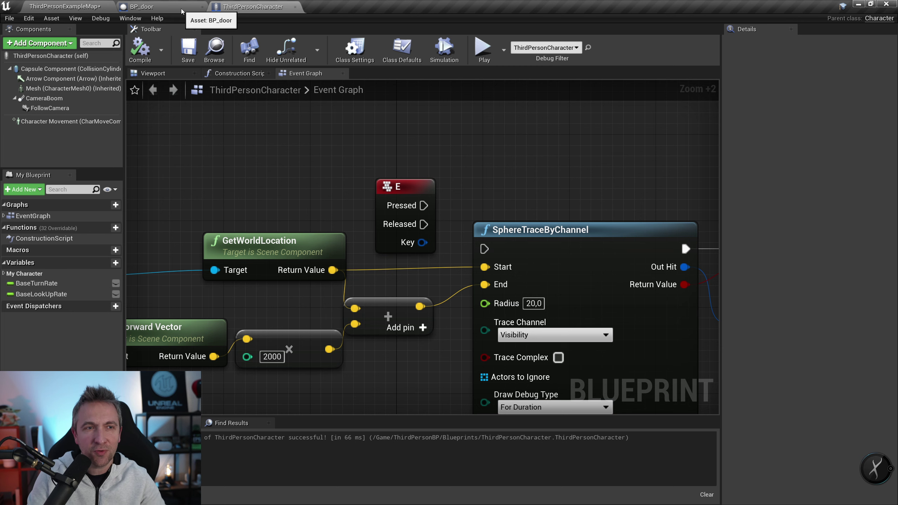
Step: In BP_door, turn on Disable Collision in the PhysicsConstraint's Constraint Behavior
{"action": "left_click", "coordinate": [181, 11]}
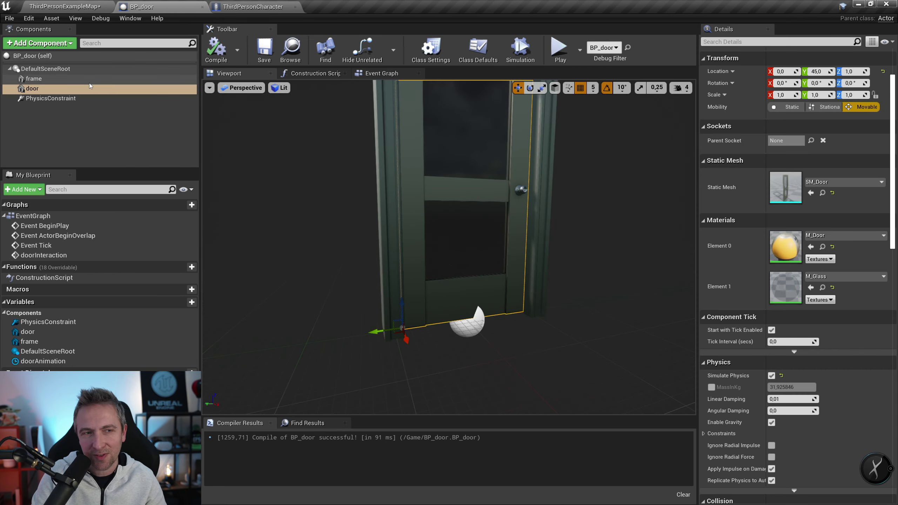
{"action": "left_click", "coordinate": [53, 98]}
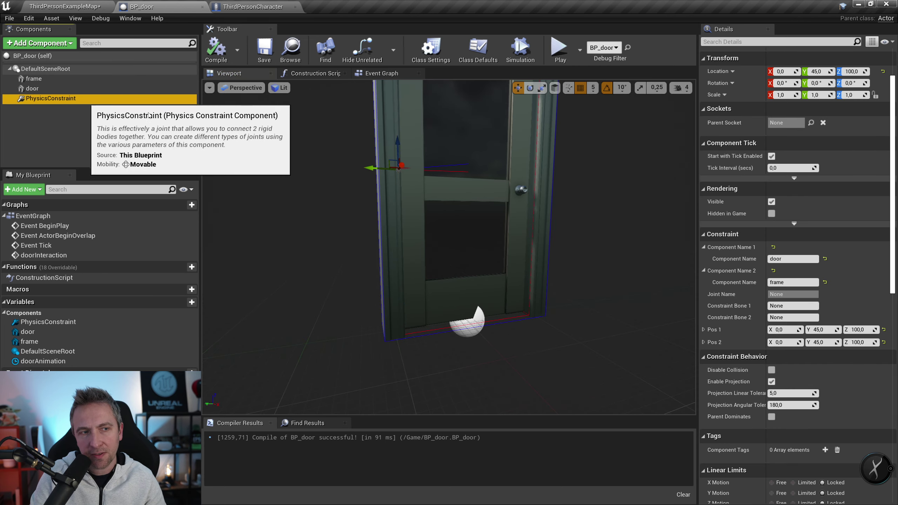
{"action": "scroll", "coordinate": [793, 226], "scroll_direction": "down", "scroll_amount": 3}
{"action": "scroll", "coordinate": [793, 226], "scroll_direction": "down", "scroll_amount": 3}
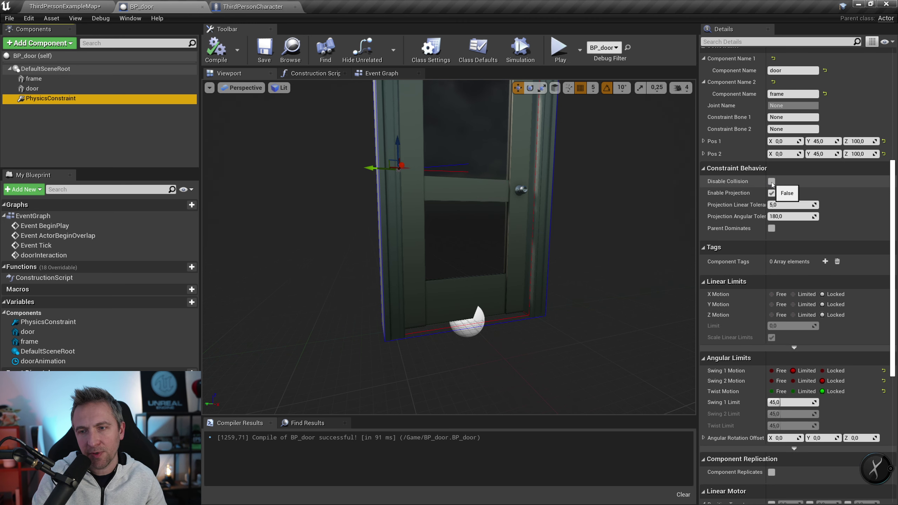
{"action": "scroll", "coordinate": [479, 188], "scroll_direction": "up", "scroll_amount": 5}
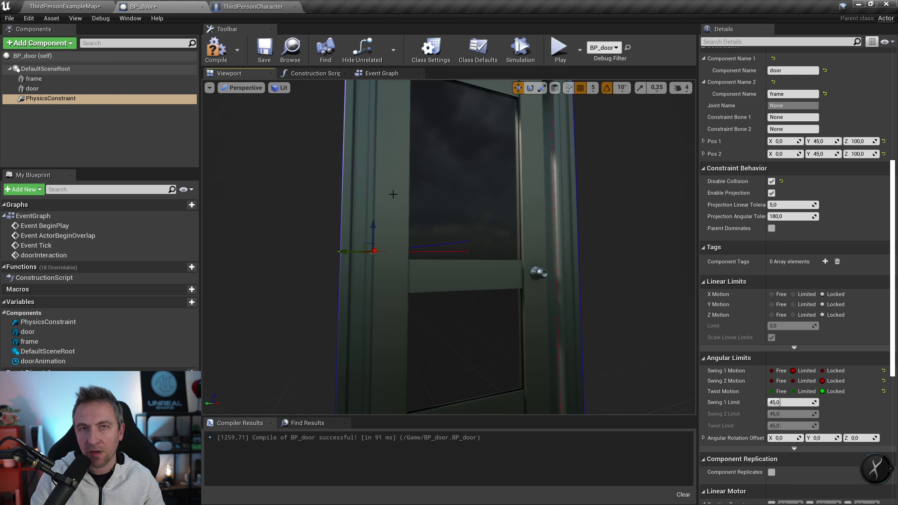
Step: Check the door and frame collision, compile and save BP_door, and reselect the PhysicsConstraint
{"action": "left_click", "coordinate": [400, 159]}
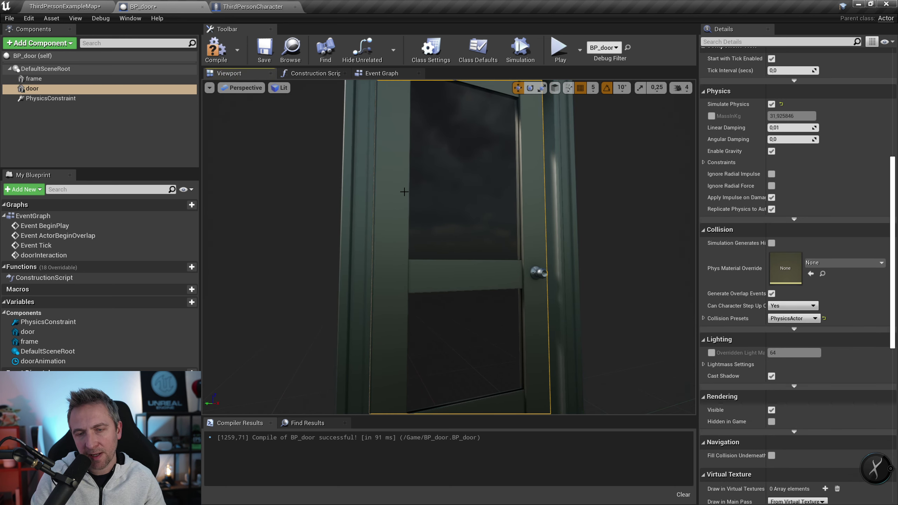
{"action": "left_click", "coordinate": [360, 171]}
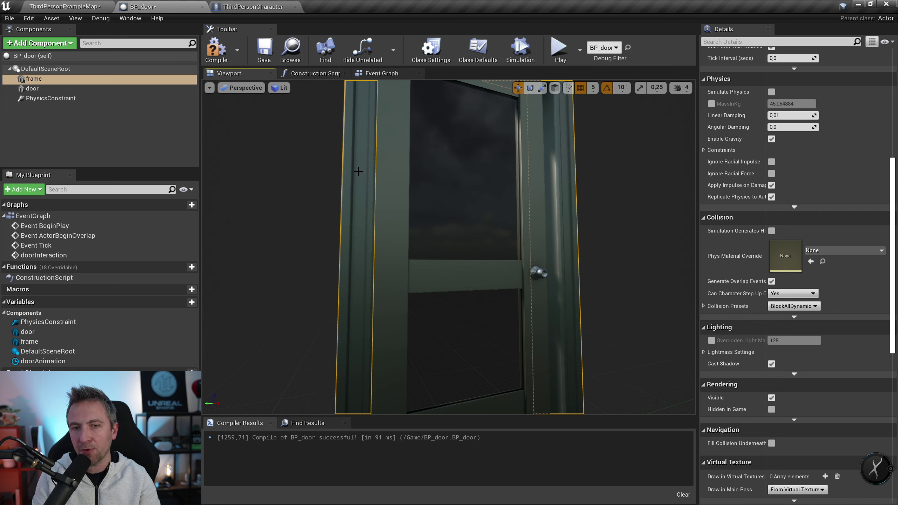
{"action": "left_click", "coordinate": [216, 48]}
{"action": "left_click", "coordinate": [264, 49]}
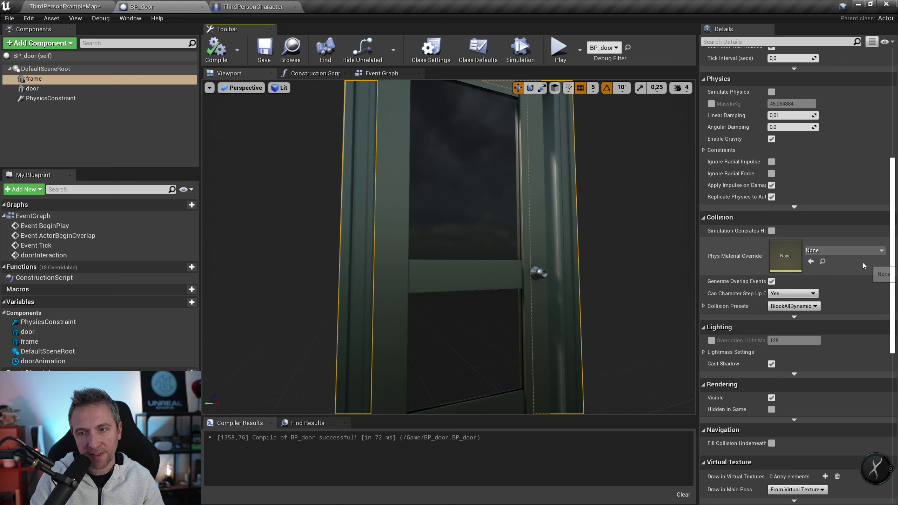
{"action": "left_click", "coordinate": [51, 98]}
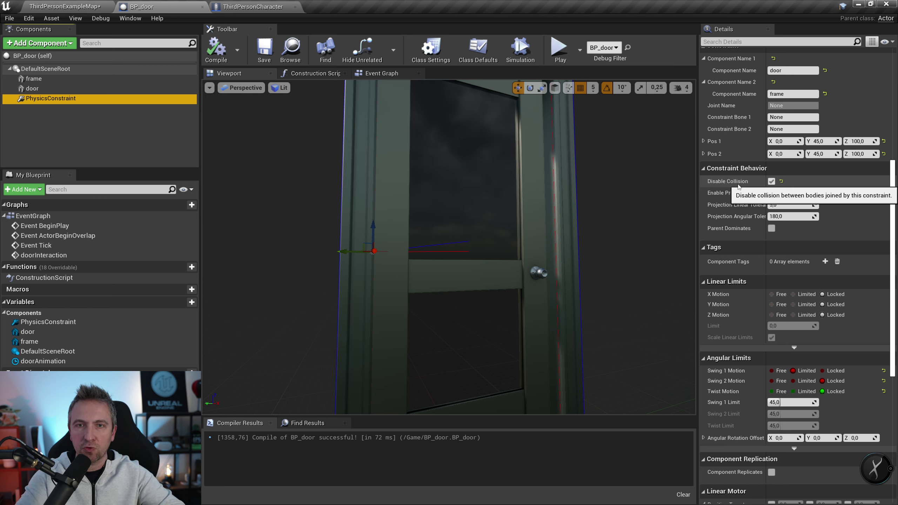
{"action": "scroll", "coordinate": [393, 160], "scroll_direction": "down", "scroll_amount": 4}
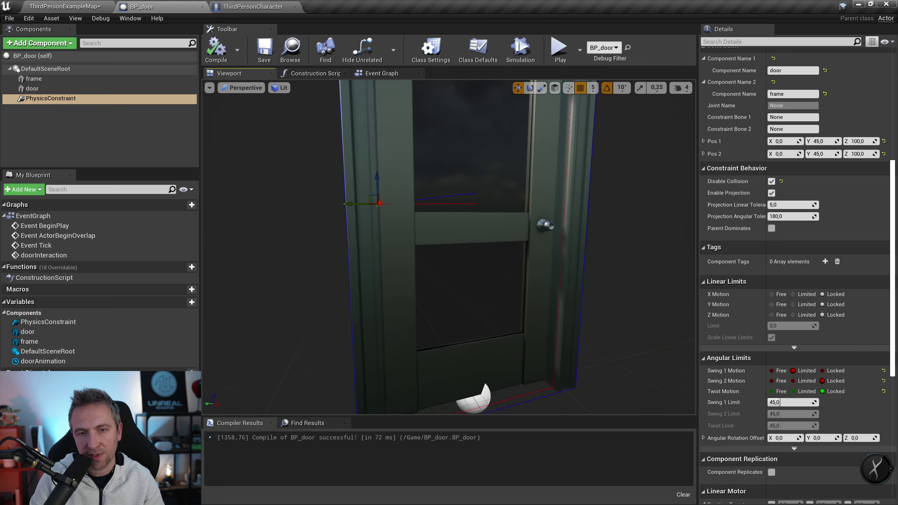
Step: Play the ThirdPersonExampleMap, walking the character through the door, then return to BP_door
{"action": "left_click", "coordinate": [64, 6]}
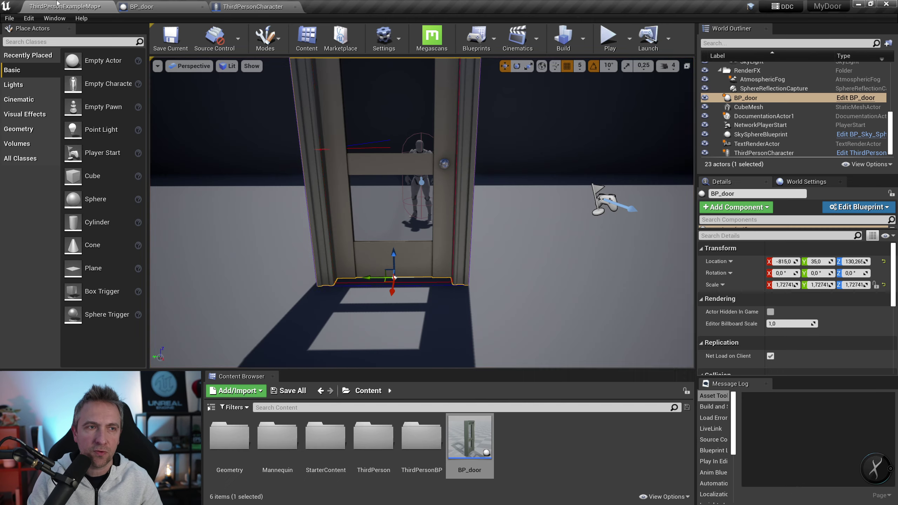
{"action": "left_click", "coordinate": [610, 39]}
{"action": "key", "text": "w"}
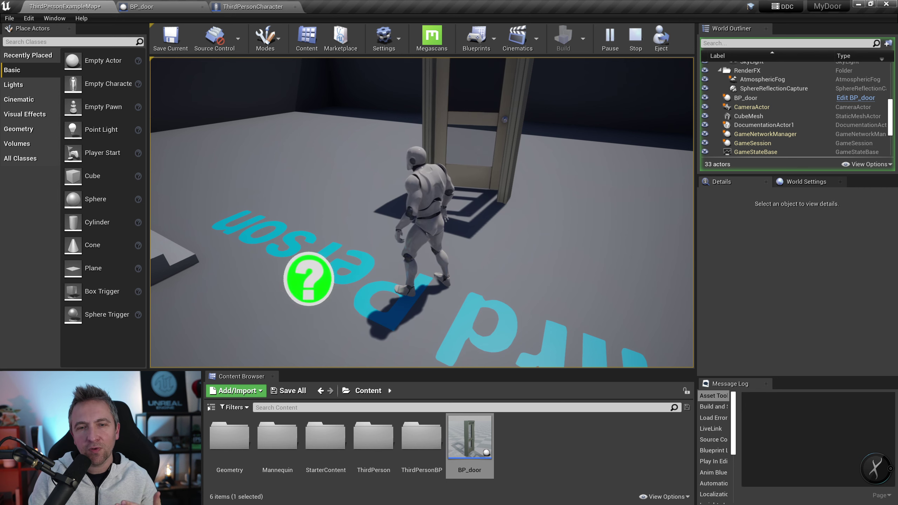
{"action": "key", "text": "Escape"}
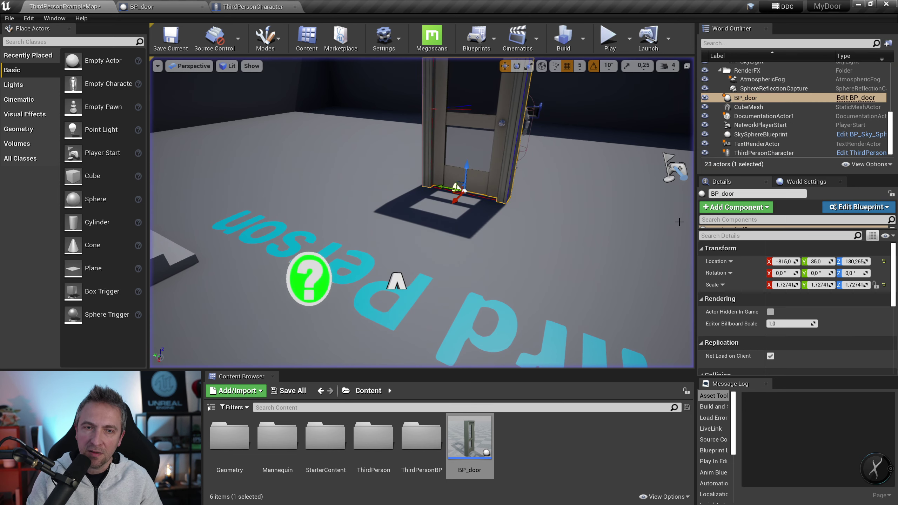
{"action": "left_click", "coordinate": [142, 7]}
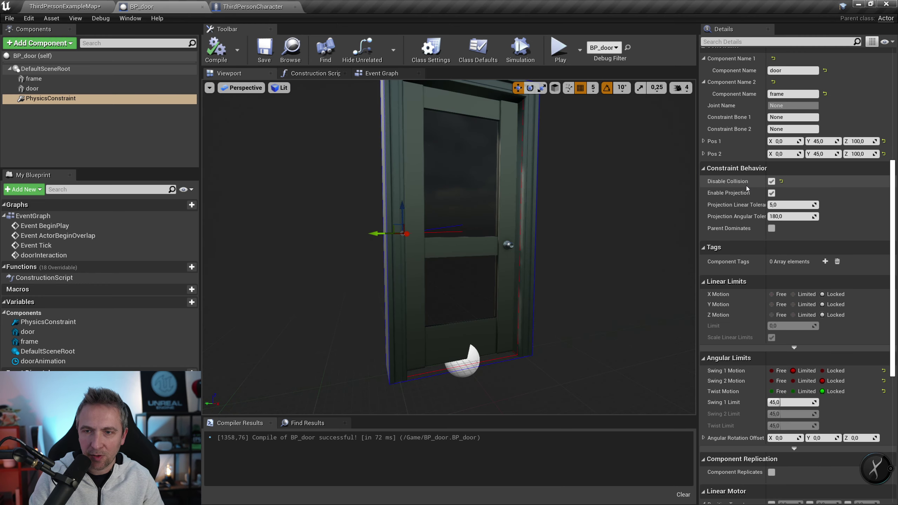
Step: Move the door component back to Z 0.0 and save BP_door
{"action": "left_click", "coordinate": [435, 191]}
{"action": "key", "text": "f"}
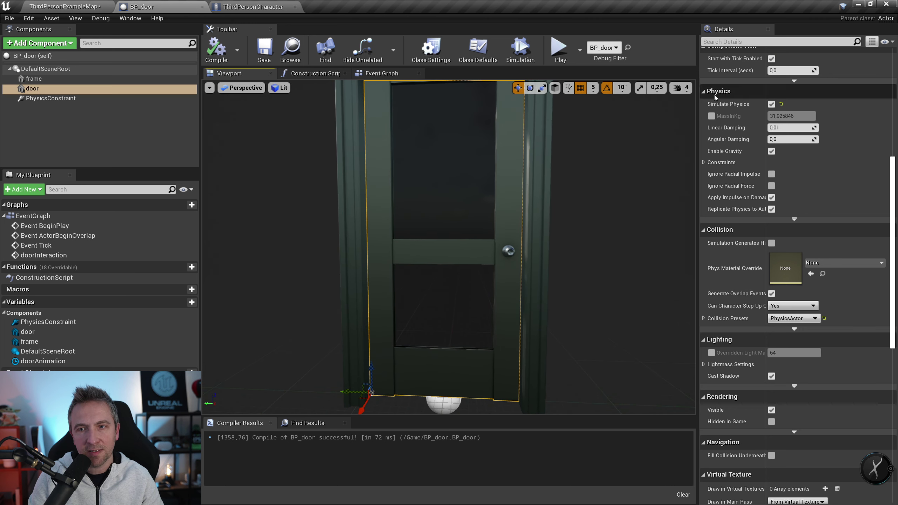
{"action": "scroll", "coordinate": [840, 164], "scroll_direction": "up", "scroll_amount": 10}
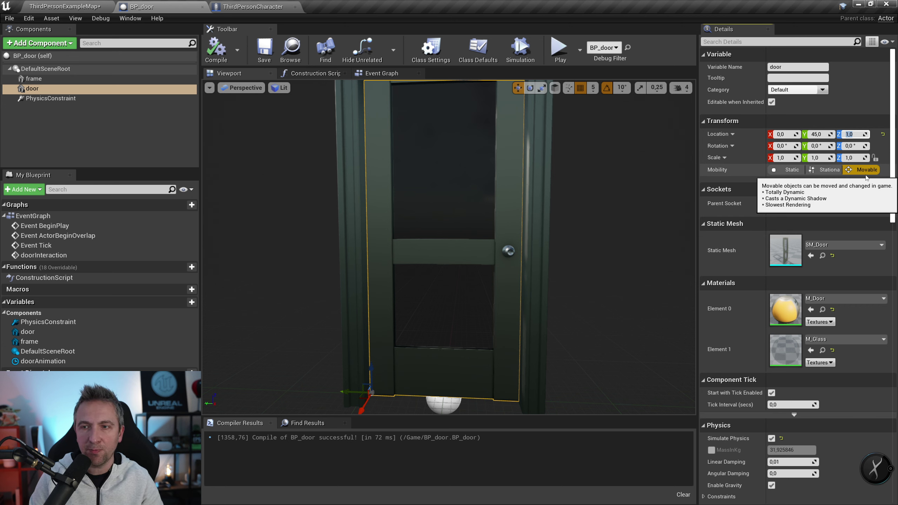
{"action": "right_click_drag", "start_coordinate": [476, 325], "coordinate": [476, 325]}
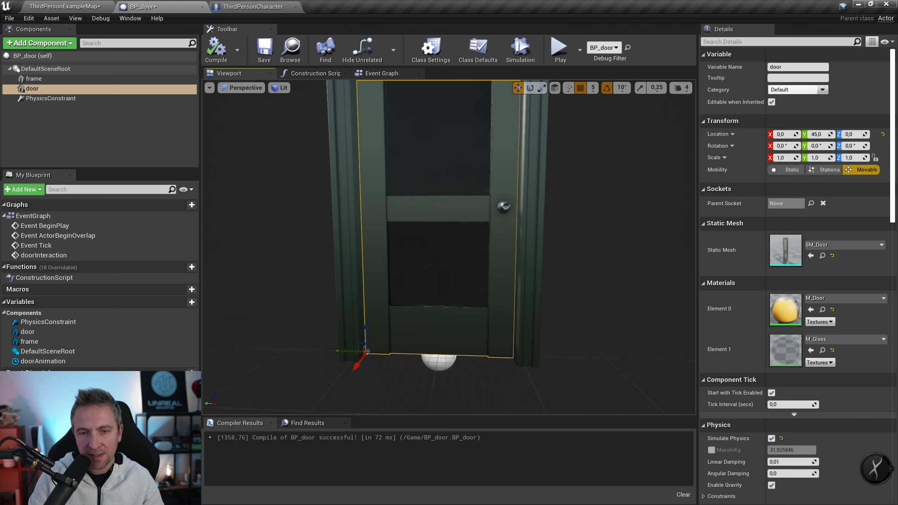
{"action": "left_click", "coordinate": [265, 49]}
{"action": "key", "text": "ctrl+Tab"}
Step: Play-test by running the character through the doorway, then stop
{"action": "left_click", "coordinate": [610, 37]}
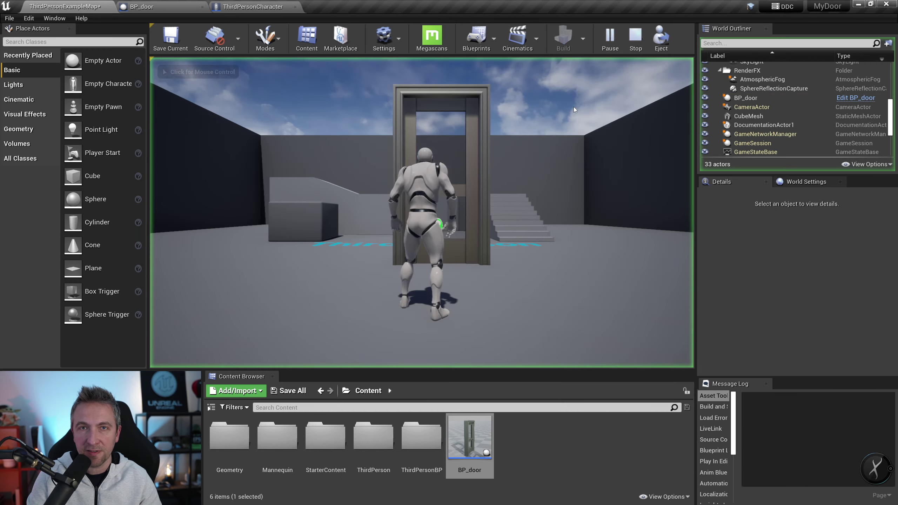
{"action": "key", "text": "w"}
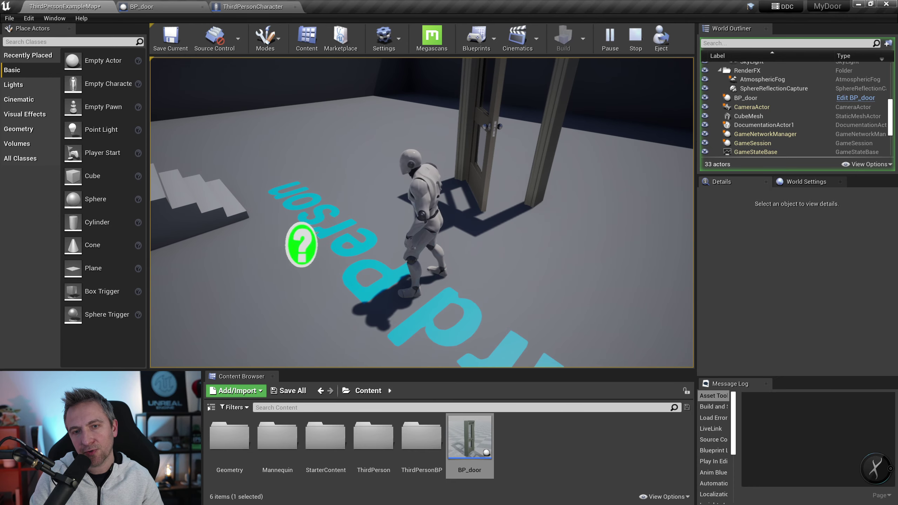
{"action": "key", "text": "w"}
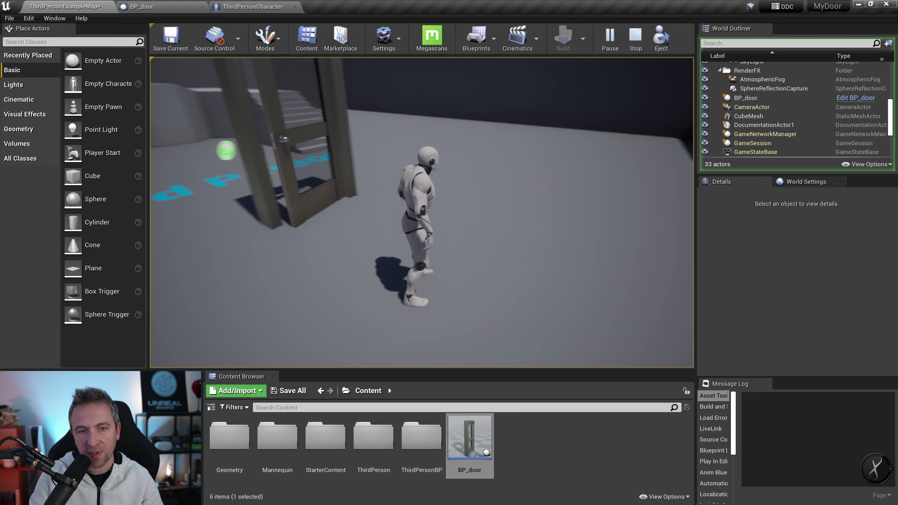
{"action": "key", "text": "w"}
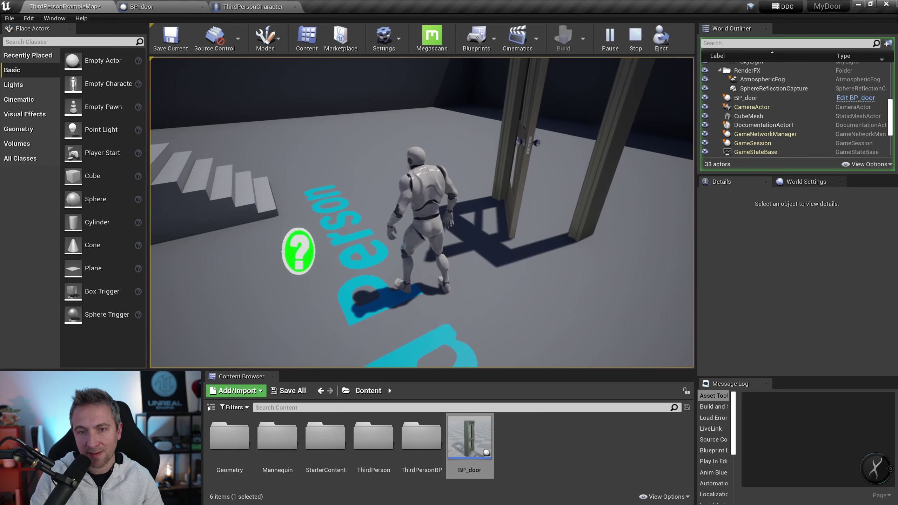
{"action": "key", "text": "Escape"}
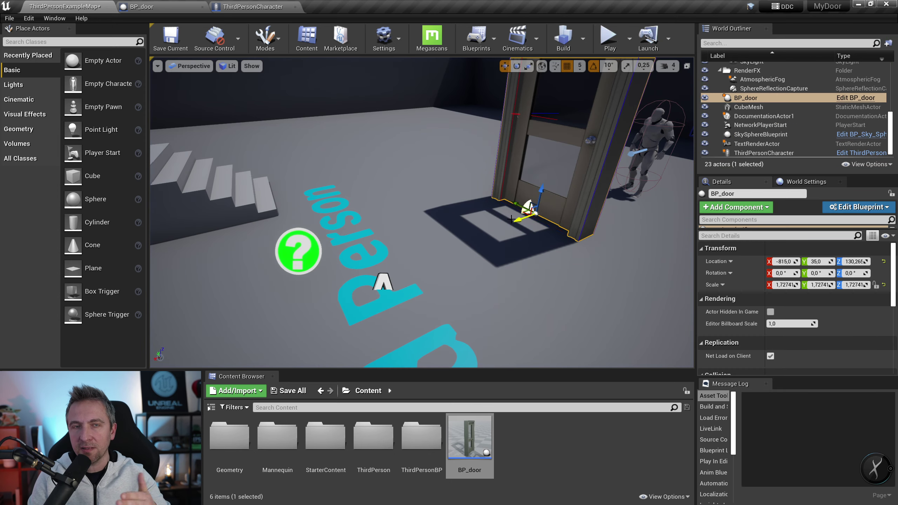
Step: Set the door component's Z location back to 1.0 and save BP_door
{"action": "left_click", "coordinate": [167, 4]}
{"action": "left_click", "coordinate": [852, 134]}
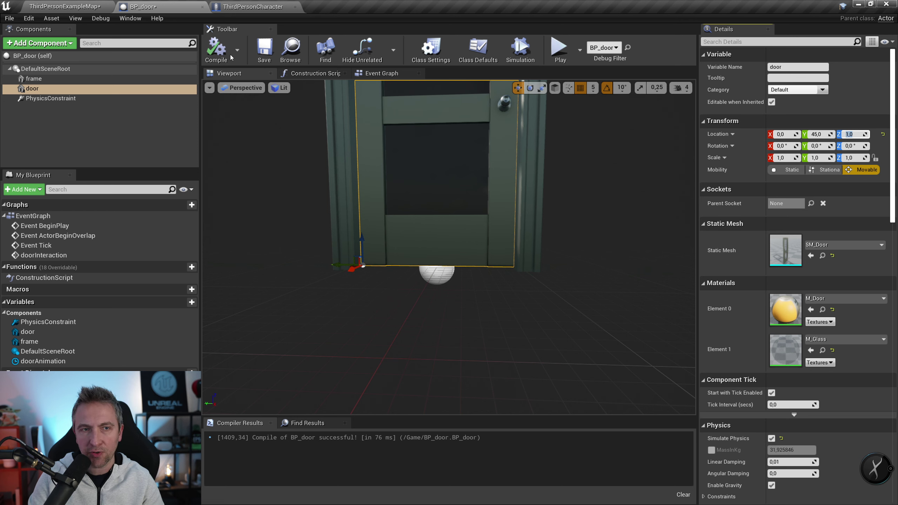
{"action": "left_click", "coordinate": [265, 50]}
Step: Play-test the door again, then reopen BP_door's PhysicsConstraint settings
{"action": "left_click", "coordinate": [64, 6]}
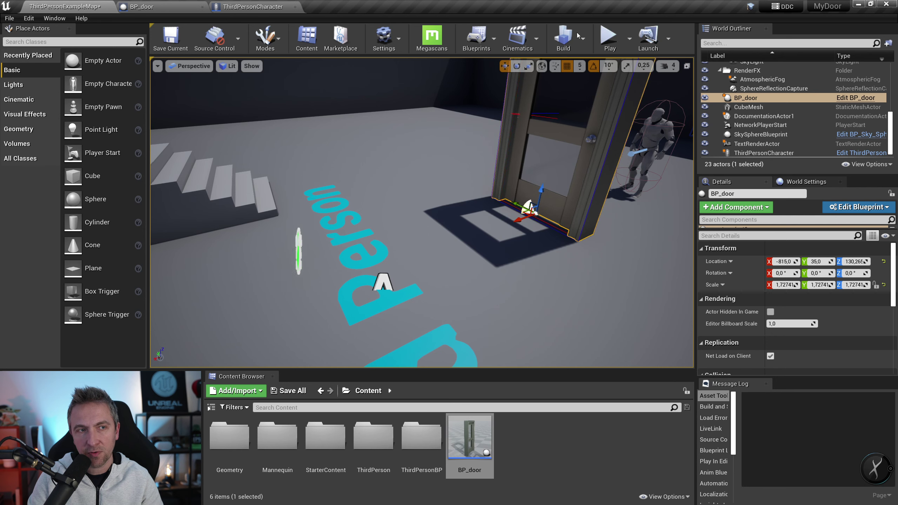
{"action": "left_click", "coordinate": [611, 40]}
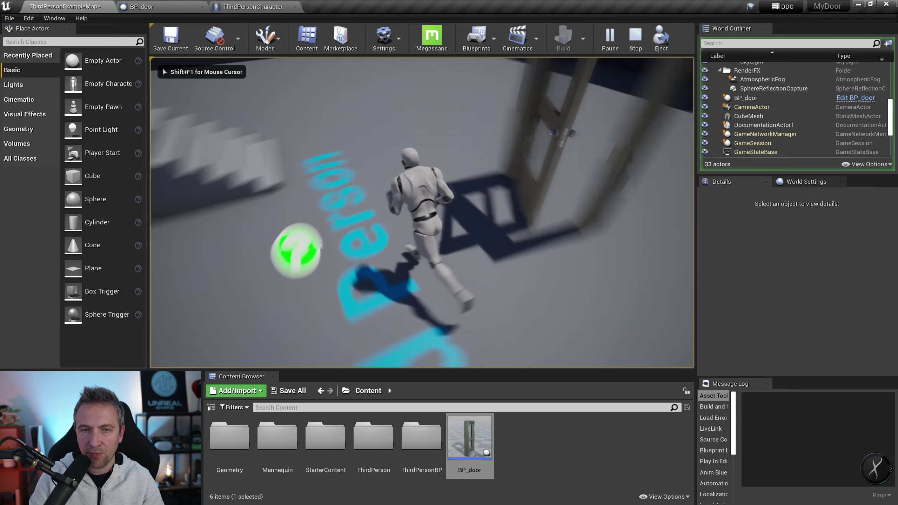
{"action": "key", "text": "w"}
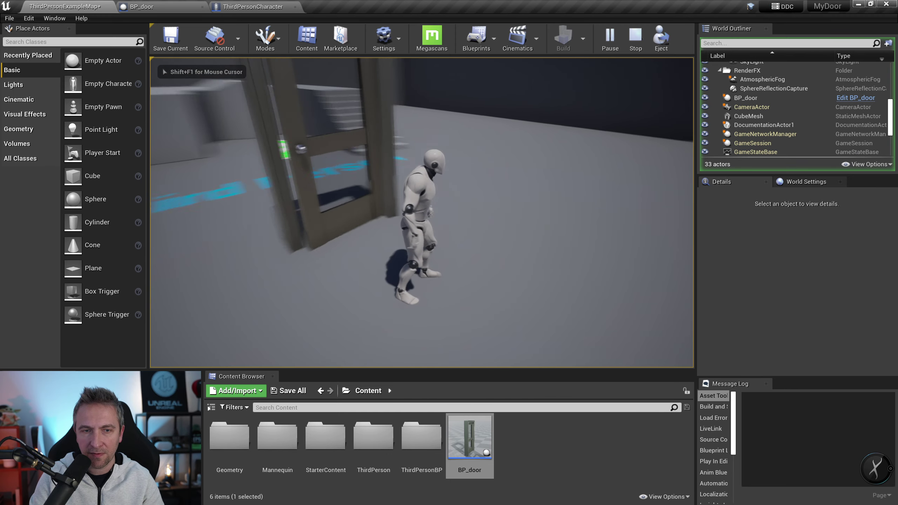
{"action": "key", "text": "Escape"}
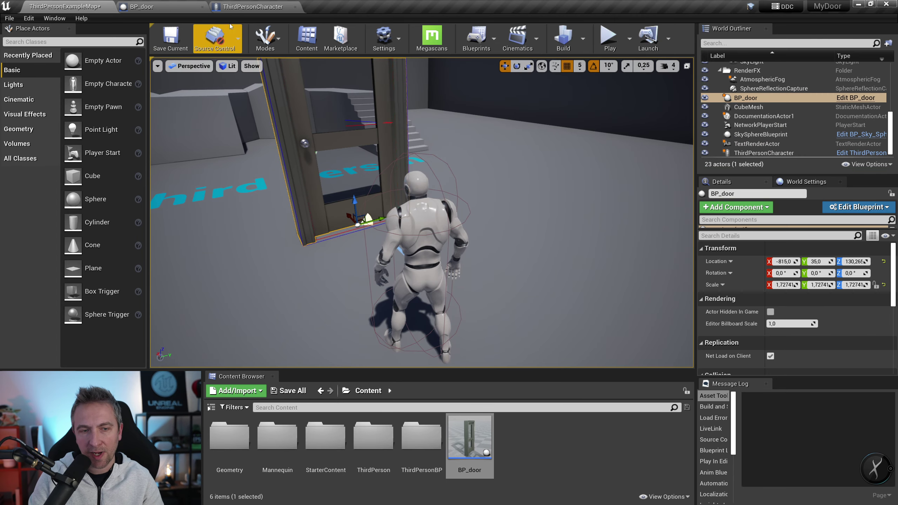
{"action": "left_click", "coordinate": [142, 7]}
{"action": "left_click", "coordinate": [106, 98]}
Step: Set the door constraint's Swing 1 angular limit to 80, then compile and save BP_door
{"action": "key", "text": "f"}
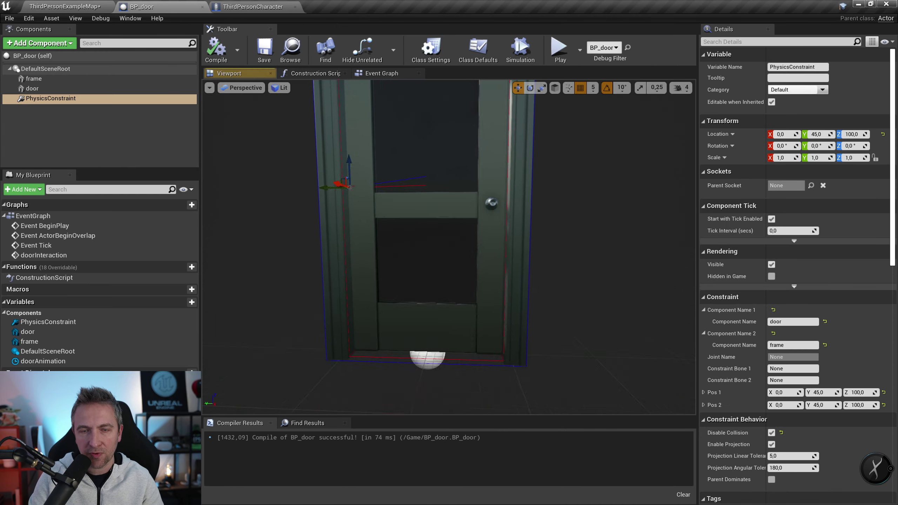
{"action": "scroll", "coordinate": [869, 308], "scroll_direction": "down", "scroll_amount": 3}
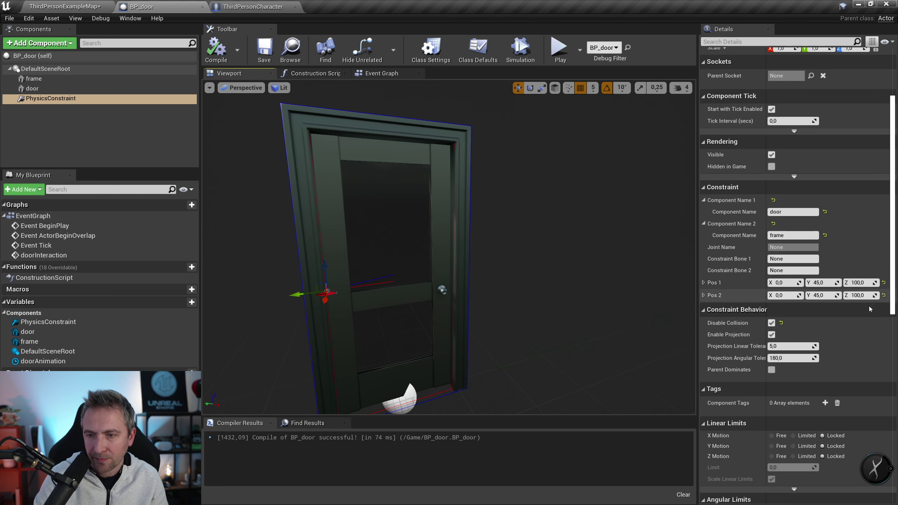
{"action": "scroll", "coordinate": [839, 260], "scroll_direction": "down", "scroll_amount": 1}
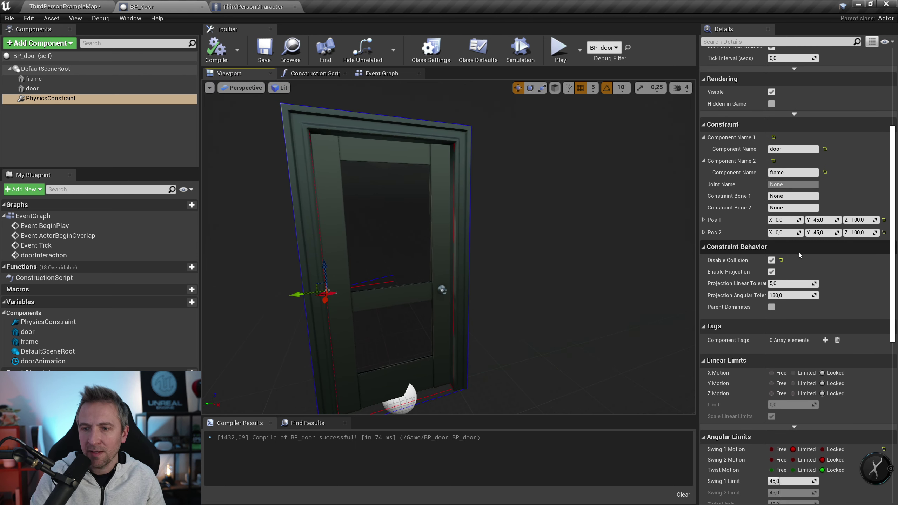
{"action": "scroll", "coordinate": [803, 249], "scroll_direction": "down", "scroll_amount": 1}
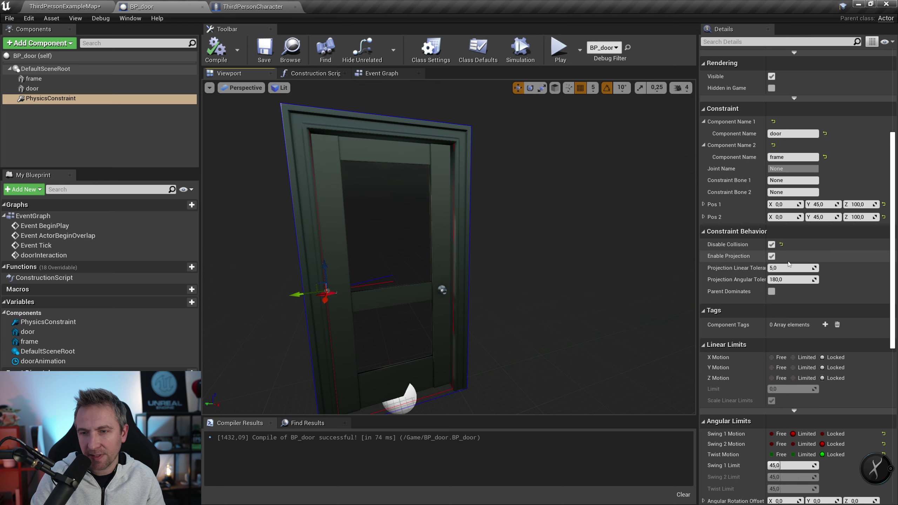
{"action": "scroll", "coordinate": [807, 254], "scroll_direction": "down", "scroll_amount": 2}
{"action": "scroll", "coordinate": [808, 254], "scroll_direction": "down", "scroll_amount": 3}
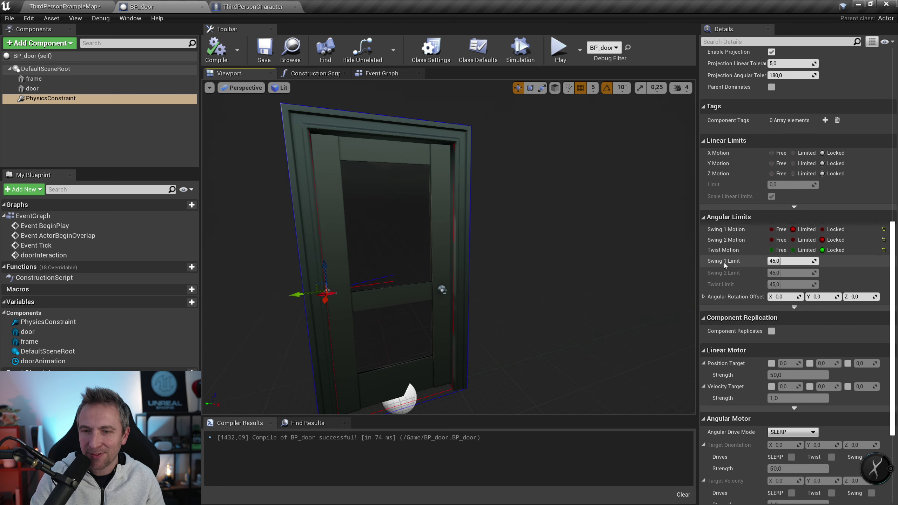
{"action": "scroll", "coordinate": [743, 260], "scroll_direction": "down", "scroll_amount": 1}
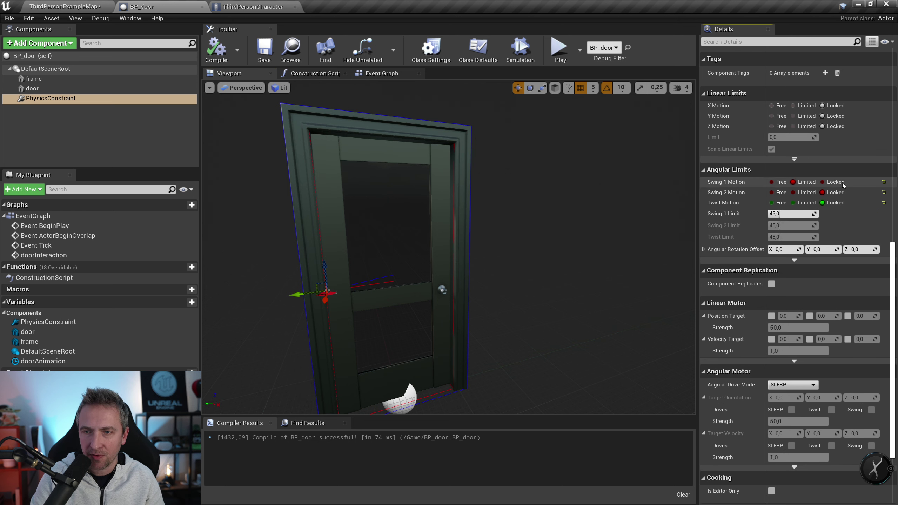
{"action": "left_click", "coordinate": [787, 214]}
{"action": "type", "text": "80"}
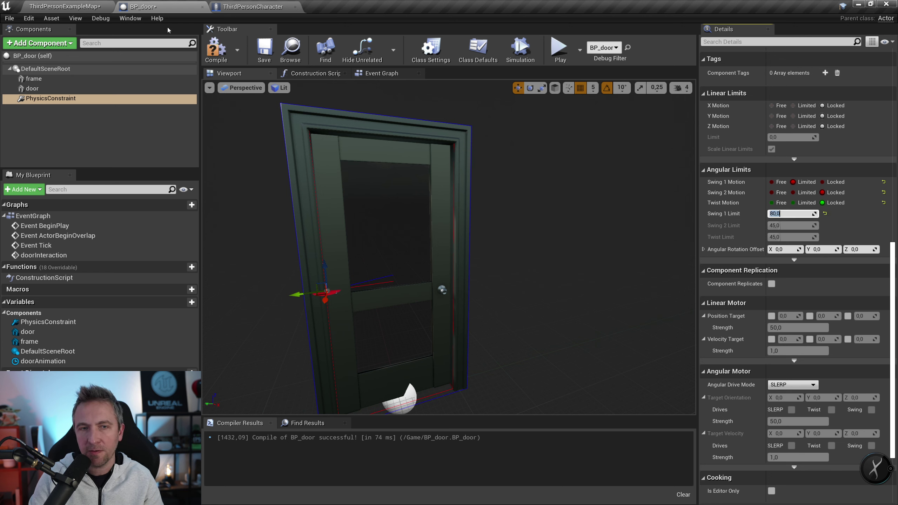
{"action": "left_click", "coordinate": [216, 49]}
{"action": "left_click", "coordinate": [264, 49]}
Step: Play-test the level, running the character through the door to check the 80-degree swing
{"action": "left_click", "coordinate": [96, 3]}
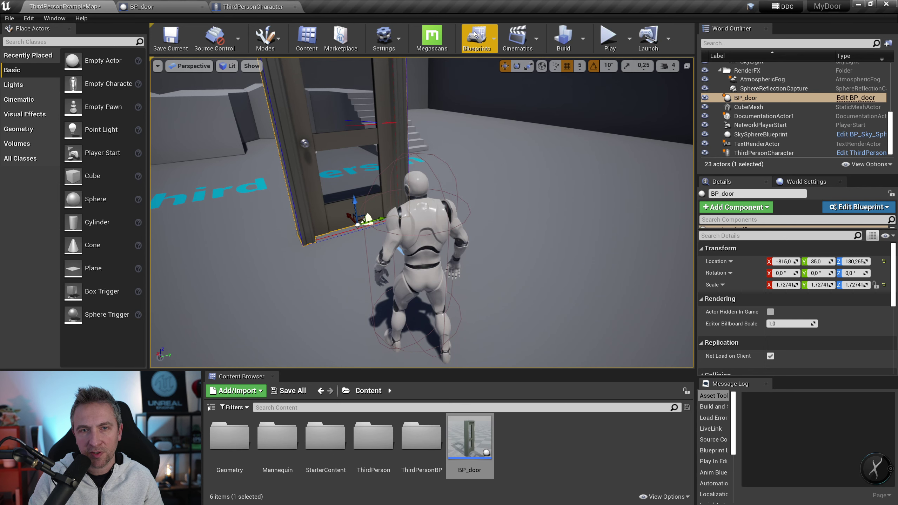
{"action": "left_click", "coordinate": [607, 31]}
{"action": "key", "text": "w"}
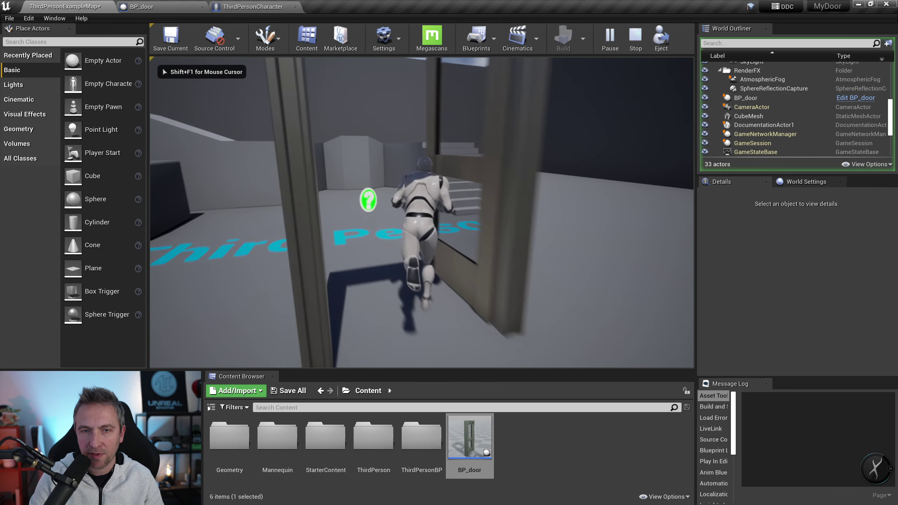
{"action": "key", "text": "w"}
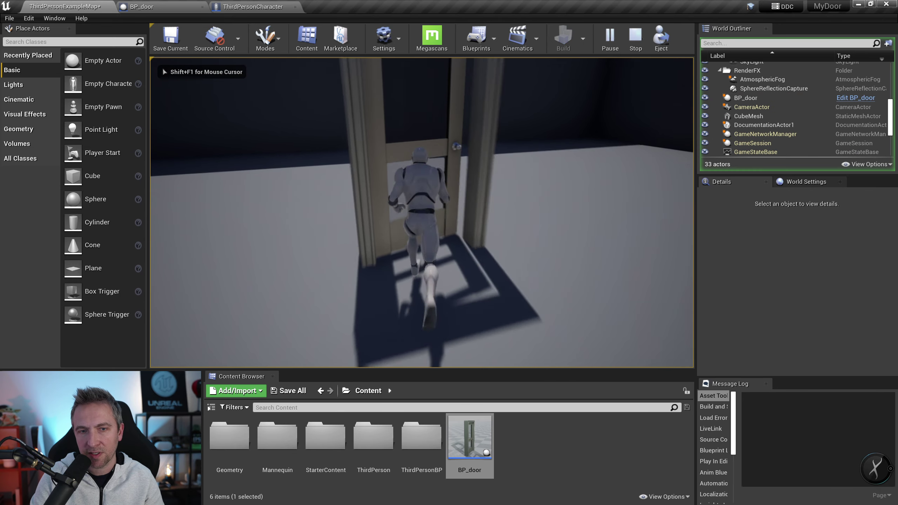
{"action": "key", "text": "s"}
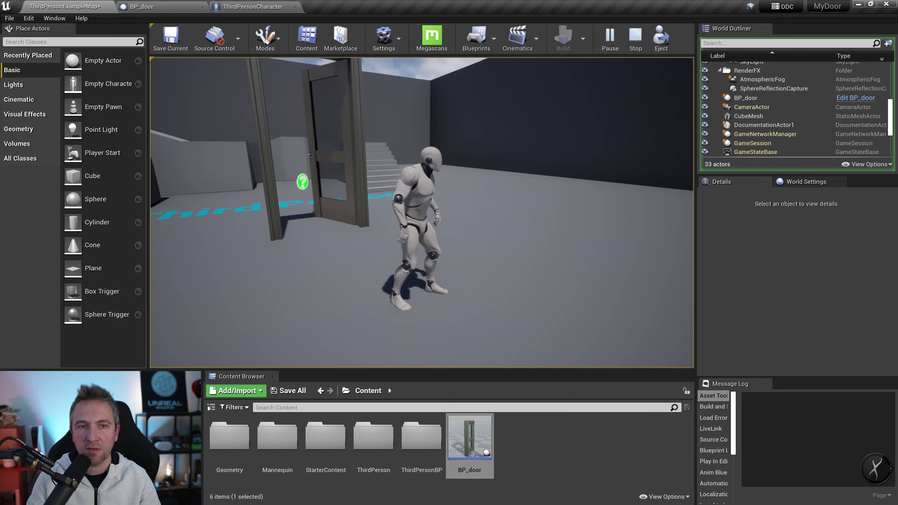
{"action": "key", "text": "Escape"}
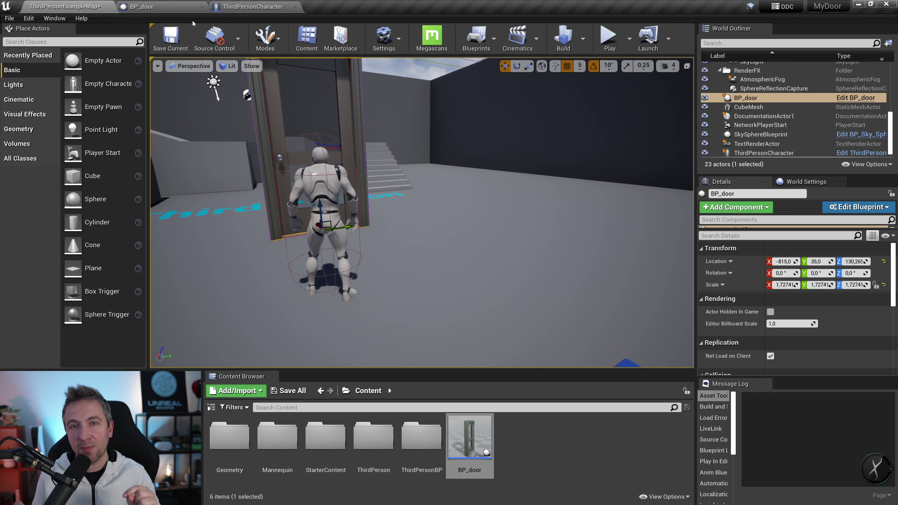
{"action": "left_click", "coordinate": [162, 6]}
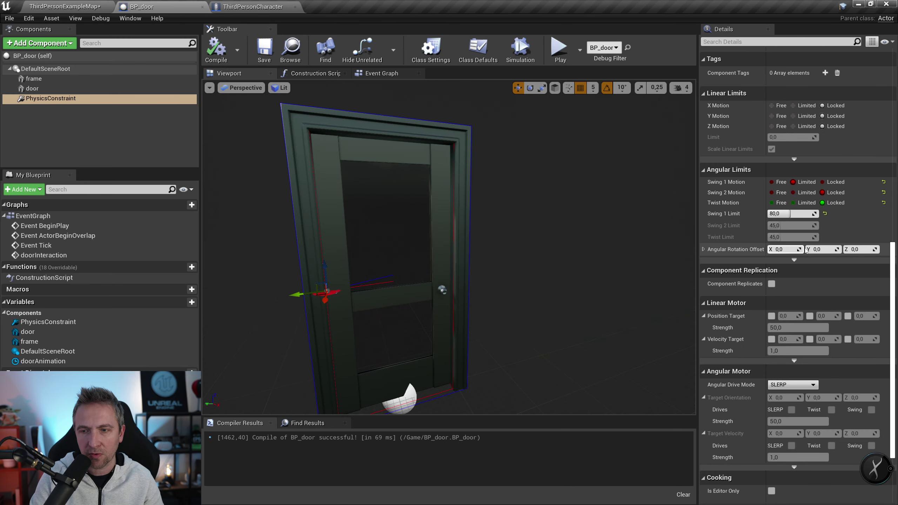
Step: Set angular drive mode to Twist and Swing with swing target orientation at strength 10, and compile
{"action": "scroll", "coordinate": [806, 247], "scroll_direction": "down", "scroll_amount": 1}
{"action": "scroll", "coordinate": [827, 244], "scroll_direction": "down", "scroll_amount": 5}
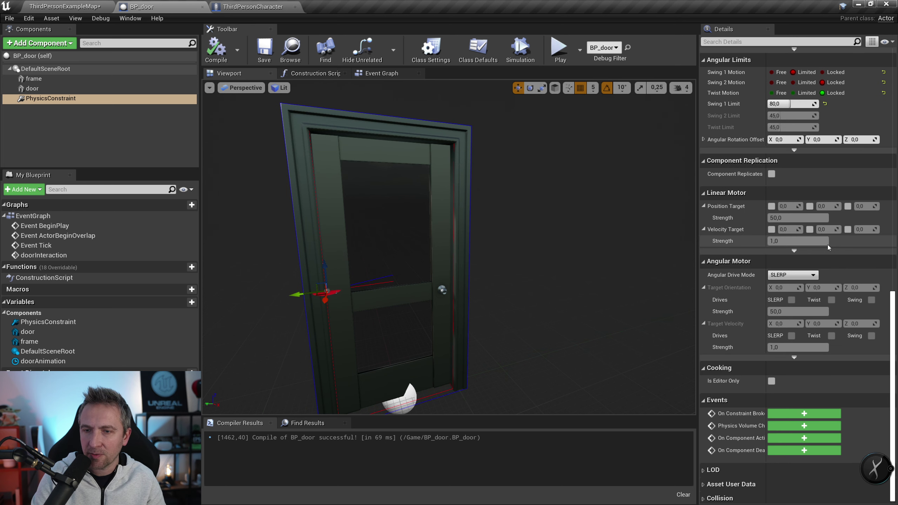
{"action": "left_click", "coordinate": [792, 273]}
{"action": "left_click", "coordinate": [785, 288]}
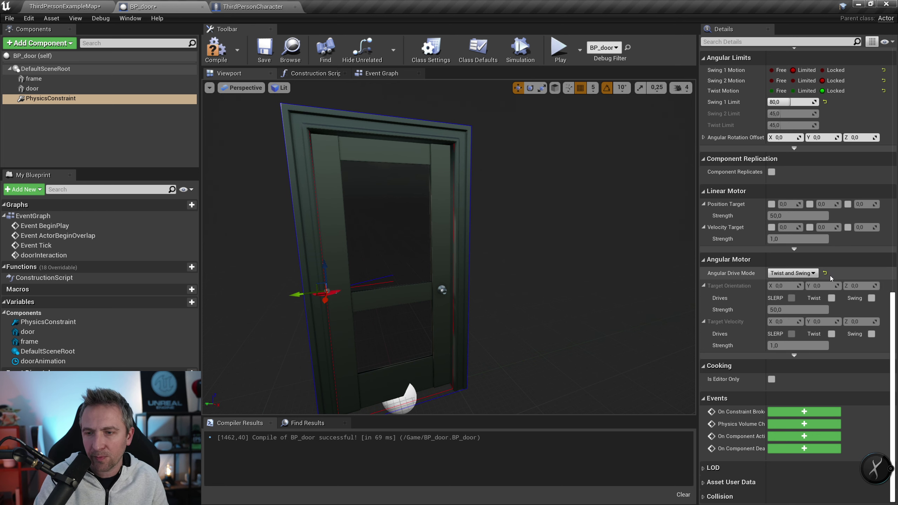
{"action": "left_click", "coordinate": [871, 298]}
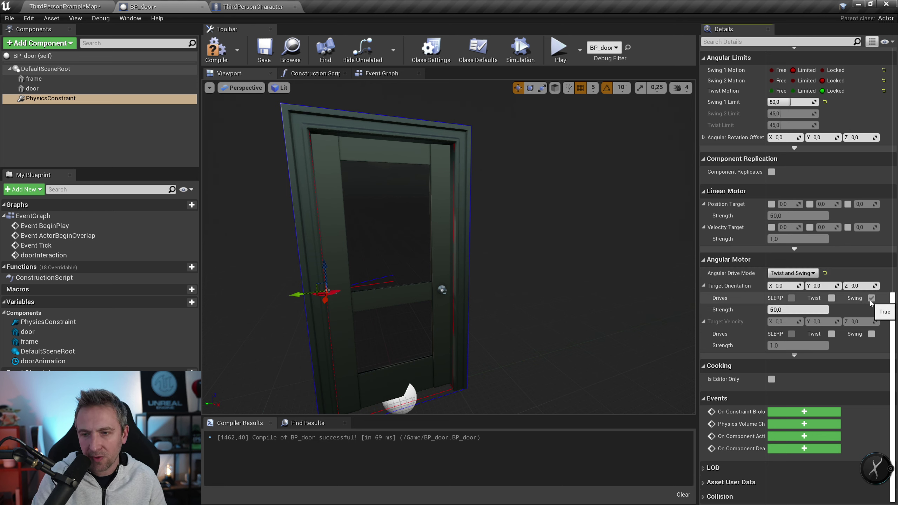
{"action": "left_click", "coordinate": [792, 310]}
{"action": "type", "text": "10"}
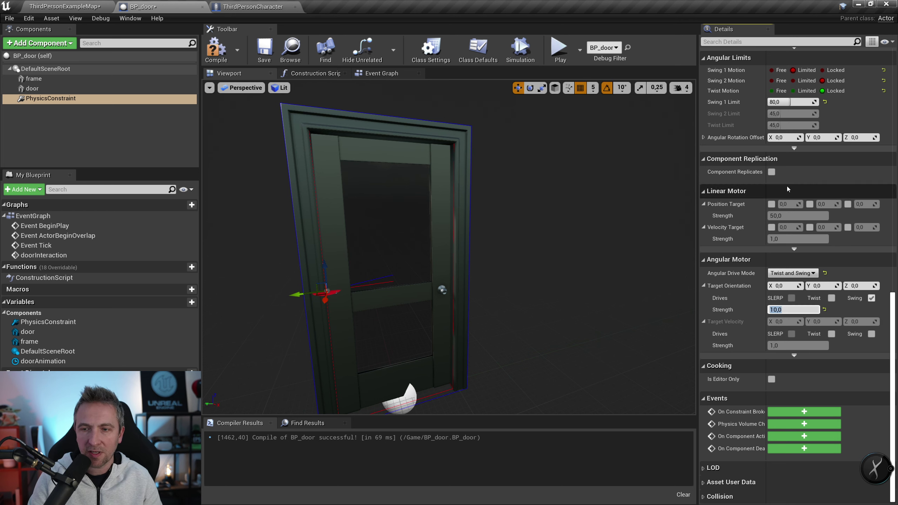
{"action": "left_click", "coordinate": [223, 56]}
{"action": "left_click", "coordinate": [67, 6]}
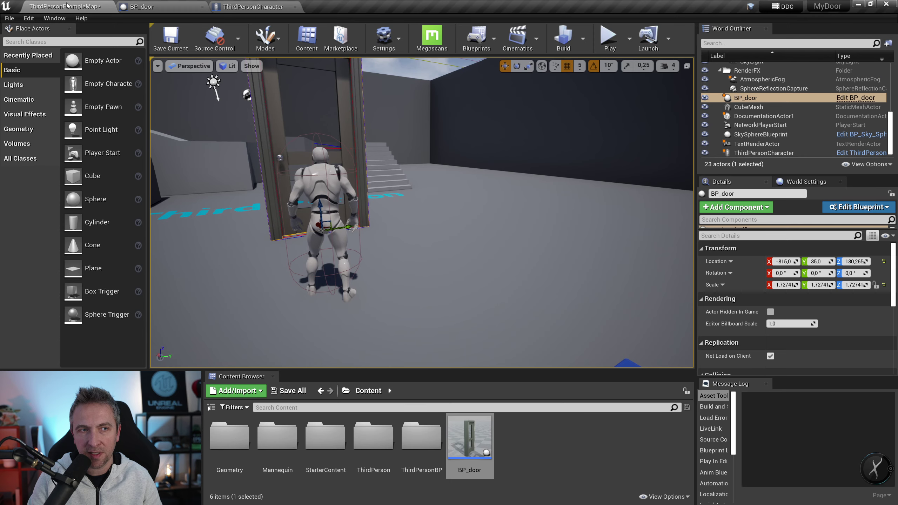
{"action": "left_click", "coordinate": [605, 38]}
{"action": "key", "text": "w"}
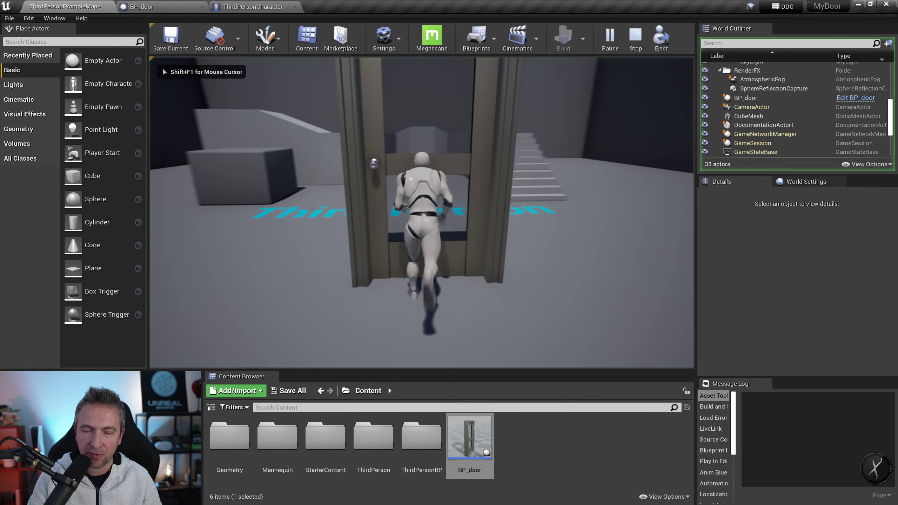
{"action": "key", "text": "w"}
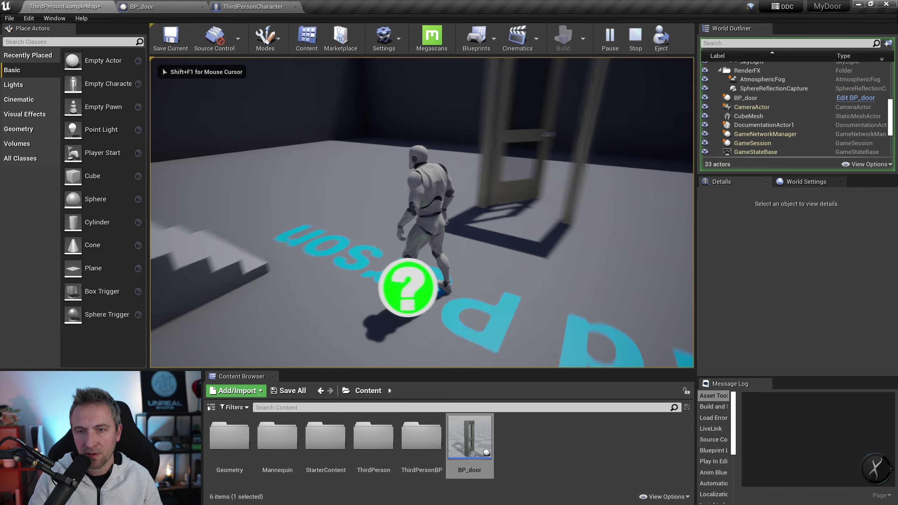
{"action": "key", "text": "w"}
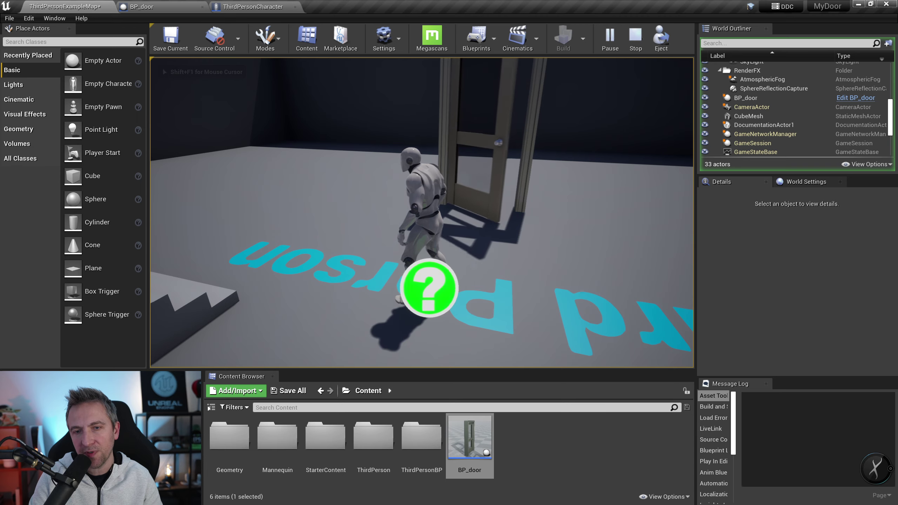
{"action": "key", "text": "w"}
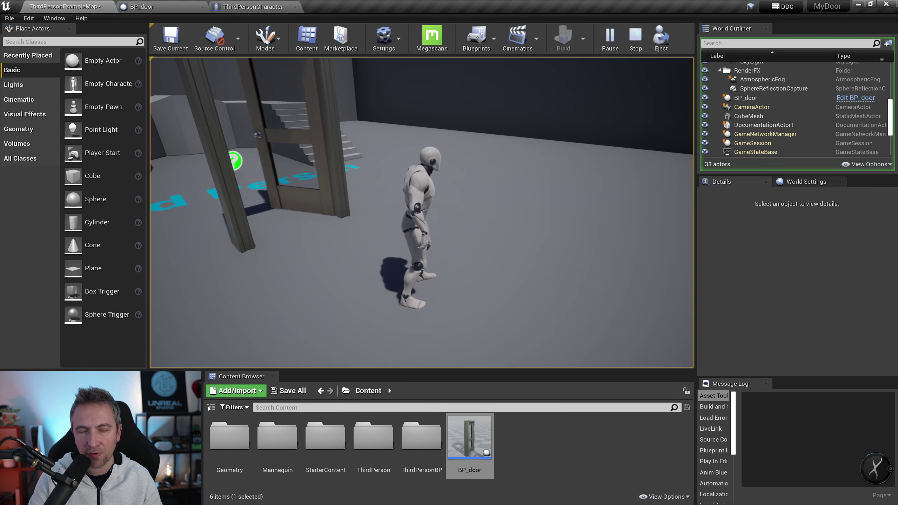
{"action": "key", "text": "Escape"}
{"action": "left_click", "coordinate": [299, 133]}
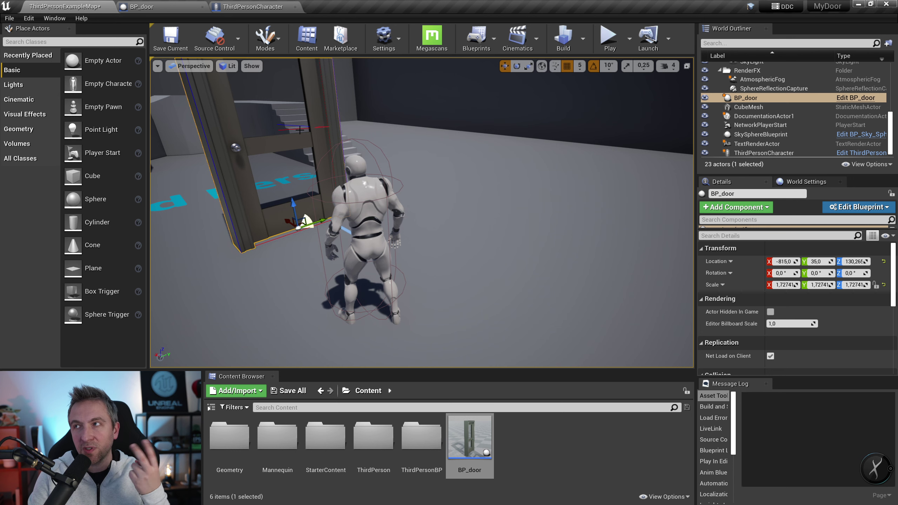
Step: Enable the angular motor's swing target velocity drive at strength 8 and compile BP_door
{"action": "left_click", "coordinate": [169, 5]}
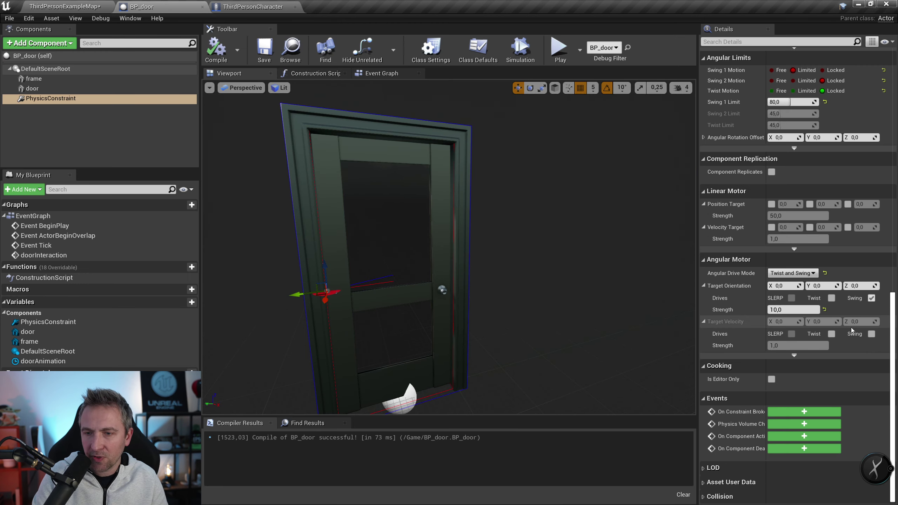
{"action": "left_click", "coordinate": [871, 333]}
{"action": "type", "text": "8"}
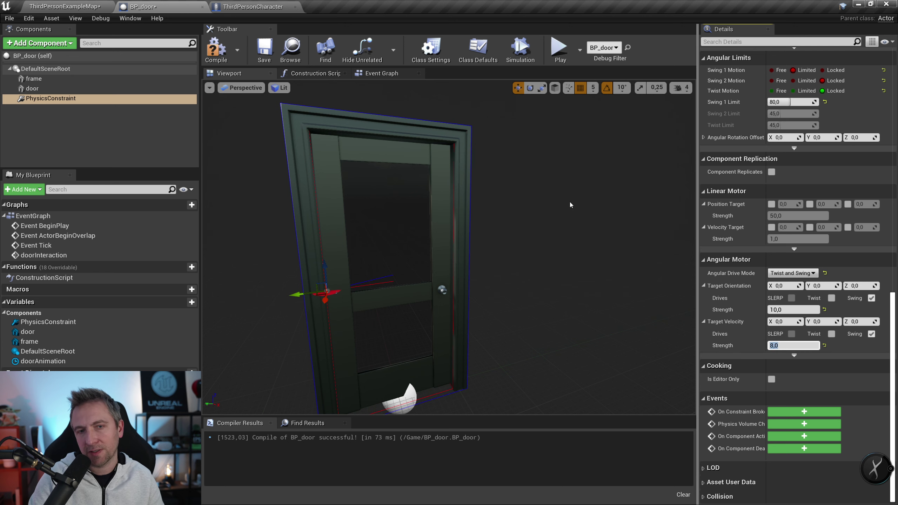
{"action": "left_click", "coordinate": [216, 48]}
{"action": "left_click", "coordinate": [88, 4]}
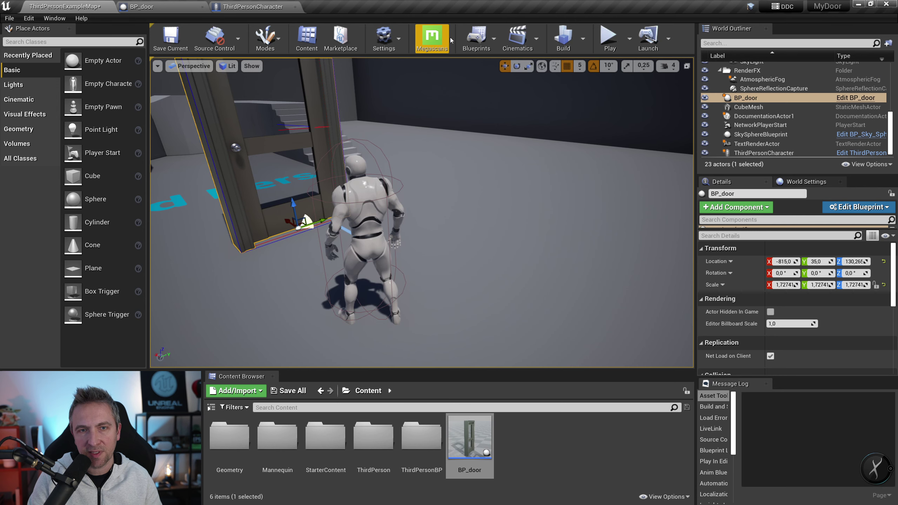
{"action": "left_click", "coordinate": [610, 36]}
{"action": "key", "text": "w"}
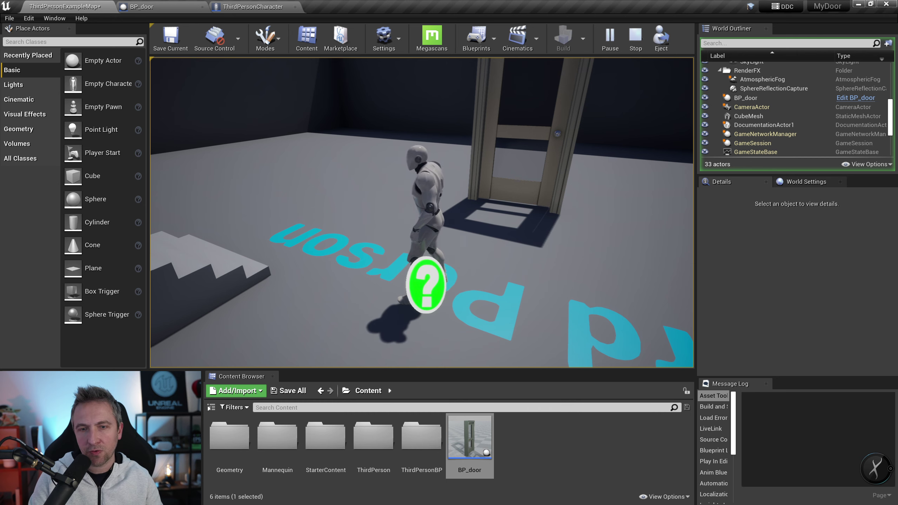
{"action": "key", "text": "w"}
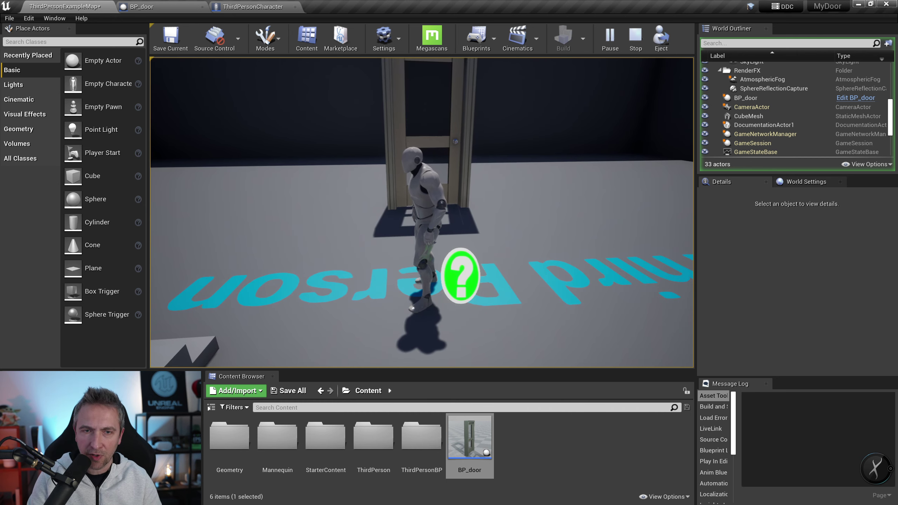
{"action": "key", "text": "w"}
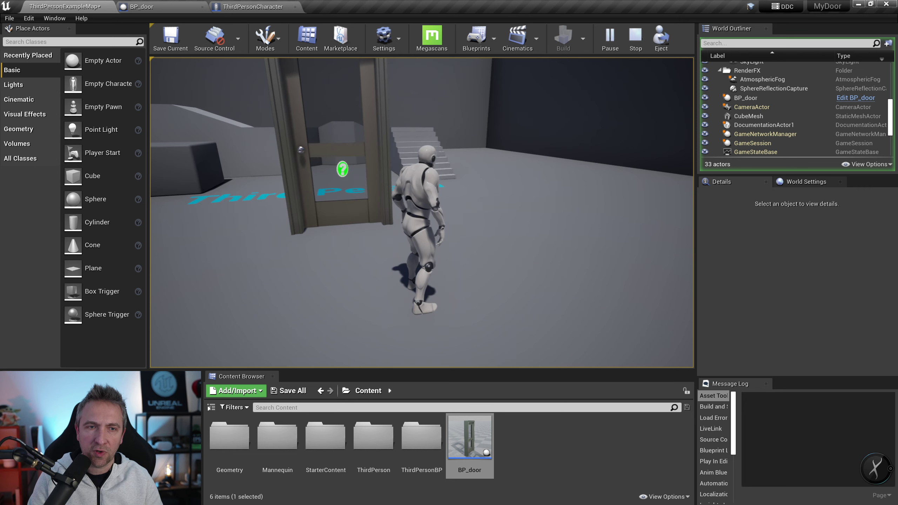
{"action": "key", "text": "Escape"}
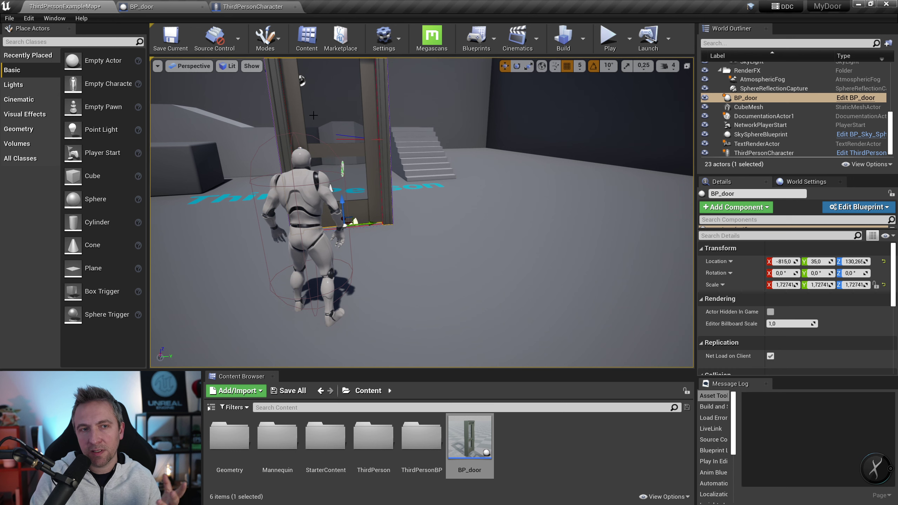
Step: Override the door component's MassInKg to 500, then compile and save BP_door
{"action": "left_click", "coordinate": [164, 7]}
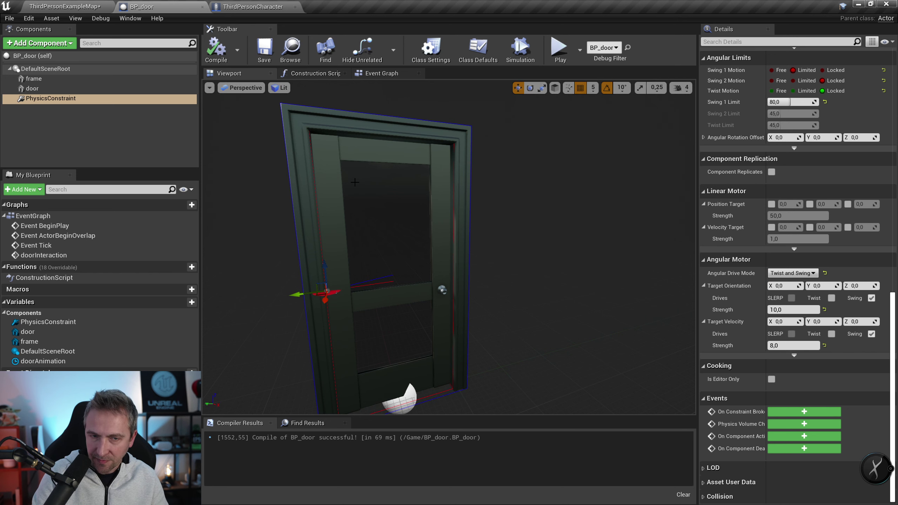
{"action": "left_click", "coordinate": [50, 89]}
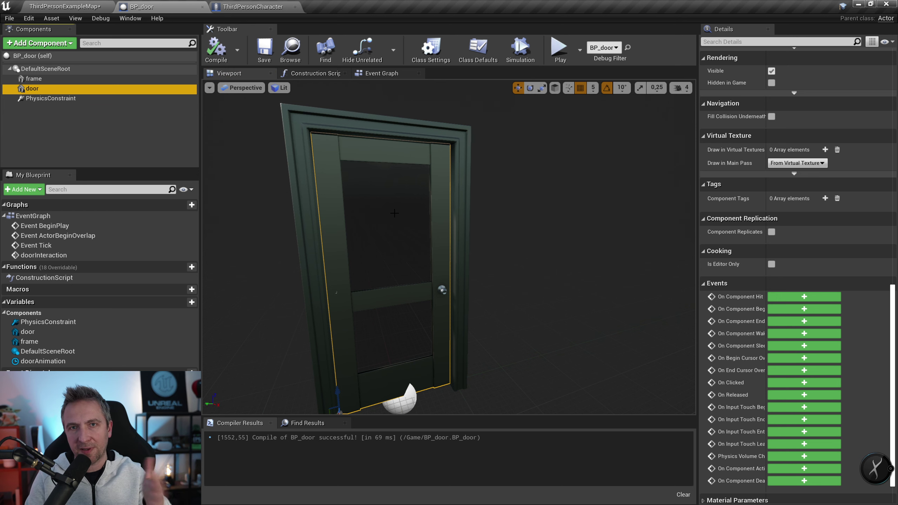
{"action": "scroll", "coordinate": [836, 254], "scroll_direction": "up", "scroll_amount": 5}
{"action": "scroll", "coordinate": [832, 260], "scroll_direction": "up", "scroll_amount": 10}
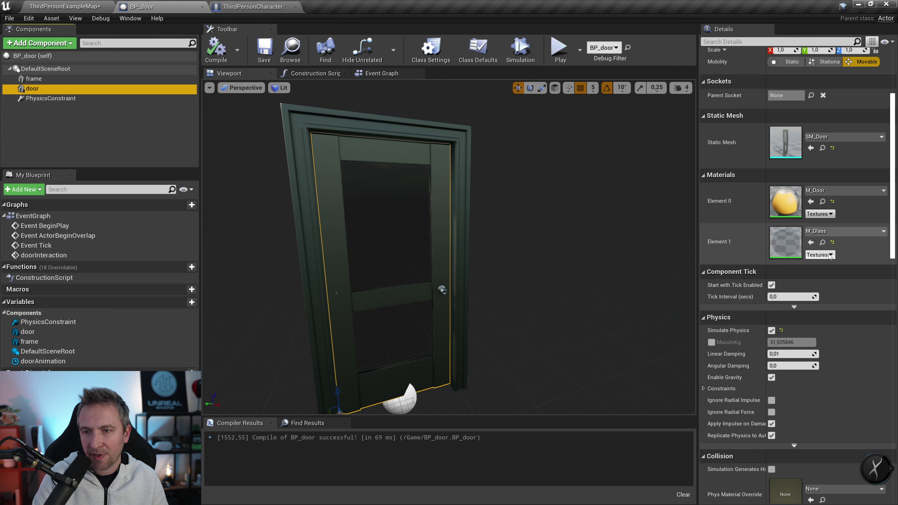
{"action": "scroll", "coordinate": [831, 259], "scroll_direction": "up", "scroll_amount": 1}
{"action": "left_click", "coordinate": [711, 279]}
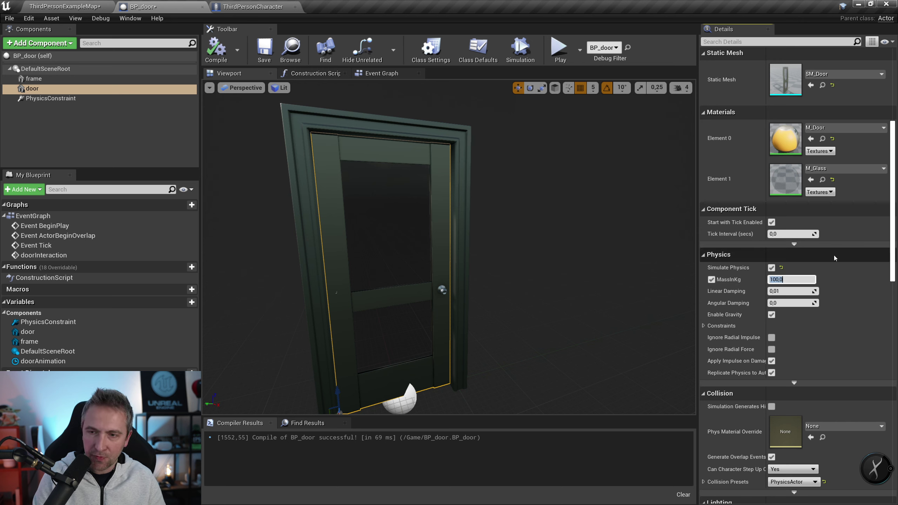
{"action": "type", "text": "500"}
{"action": "key", "text": "Return"}
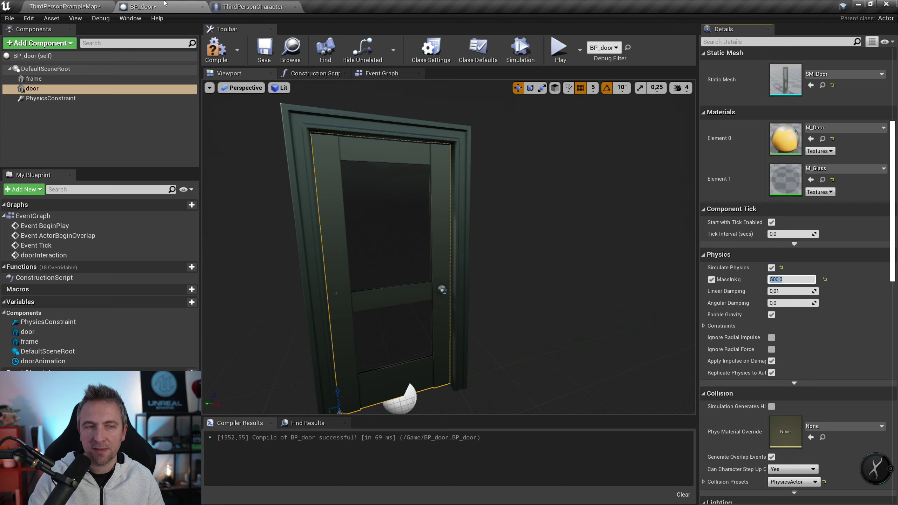
{"action": "left_click", "coordinate": [214, 49]}
{"action": "left_click", "coordinate": [264, 49]}
Step: Play-test the level, running the character through the 500 kg door
{"action": "left_click", "coordinate": [63, 6]}
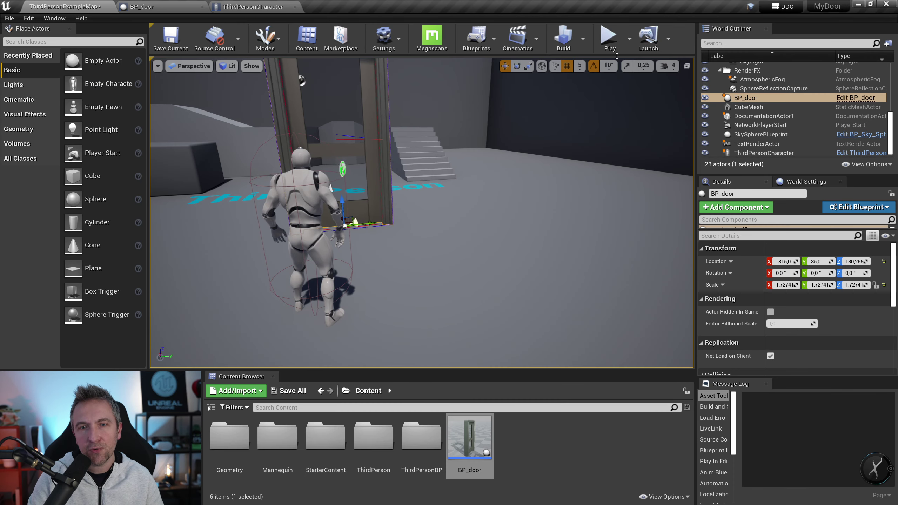
{"action": "left_click", "coordinate": [610, 37]}
{"action": "key", "text": "w"}
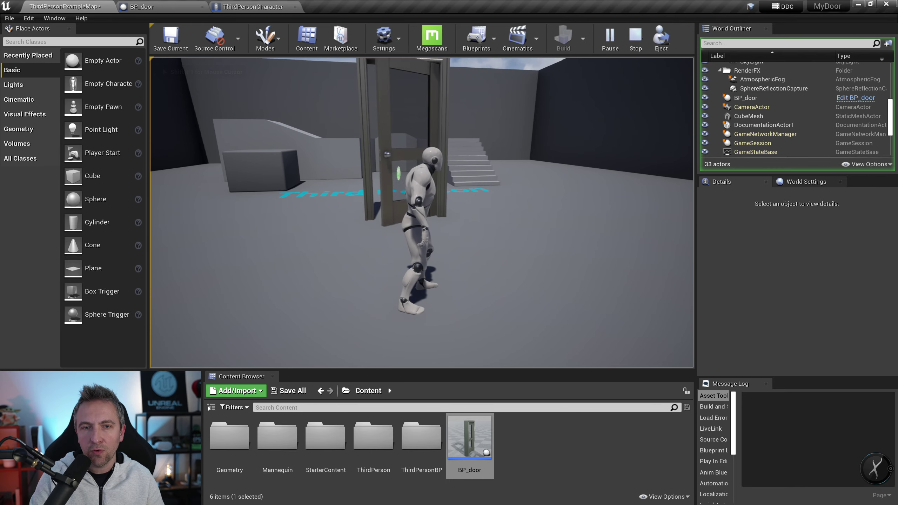
{"action": "key", "text": "w"}
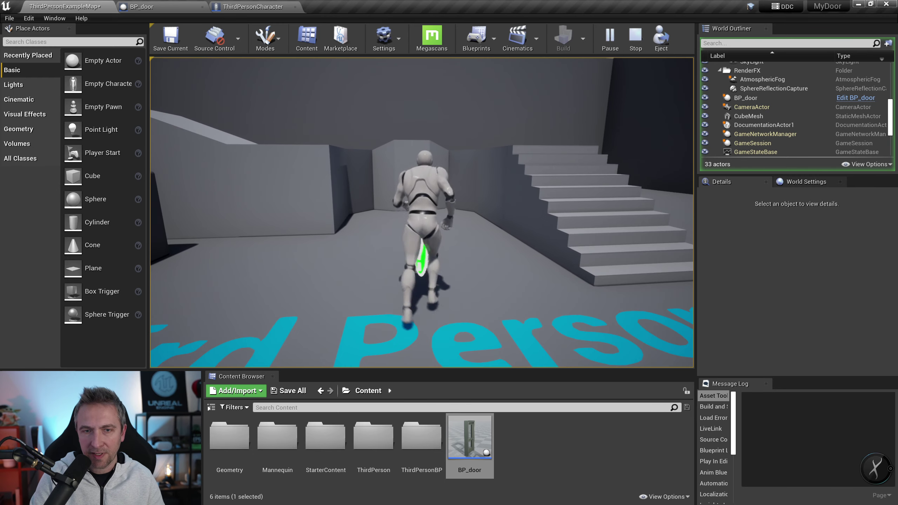
{"action": "key", "text": "Escape"}
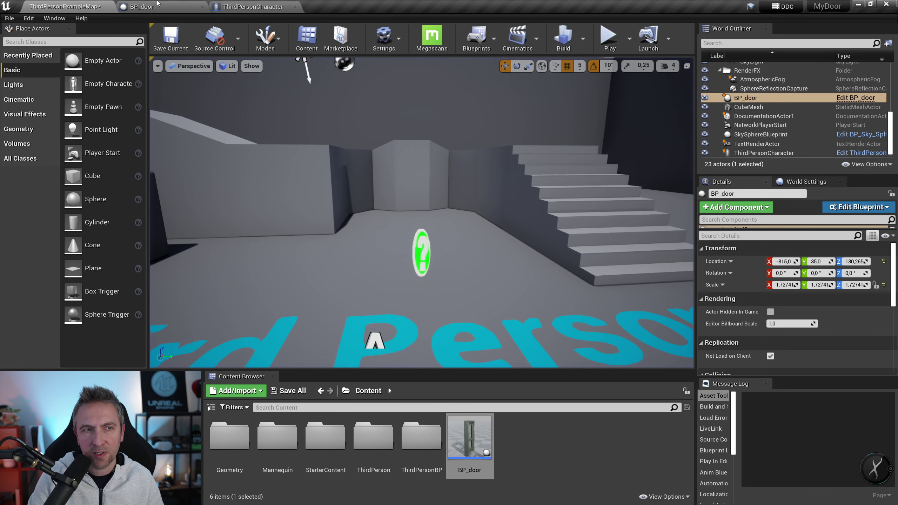
Step: Lower the door's mass to 1 kg, recompile BP_door, and start a new play test
{"action": "left_click", "coordinate": [158, 4]}
{"action": "left_click", "coordinate": [792, 280]}
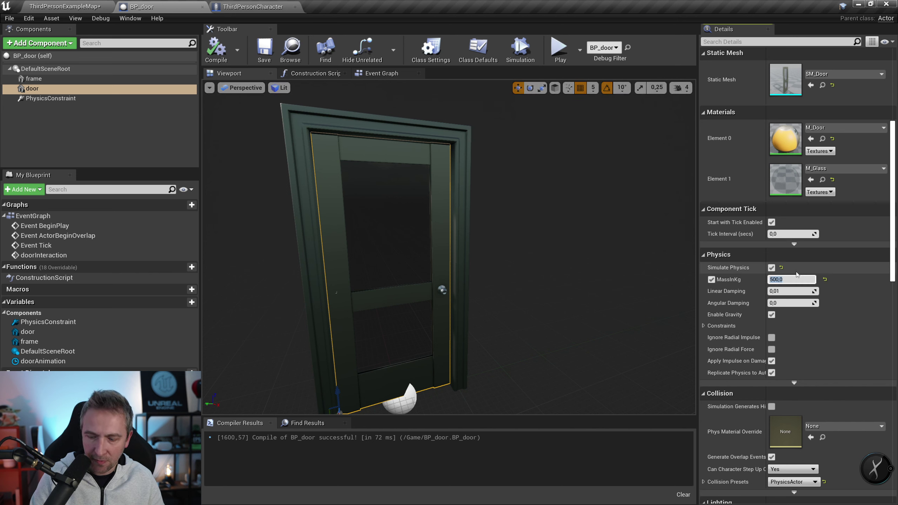
{"action": "type", "text": "1"}
{"action": "key", "text": "Return"}
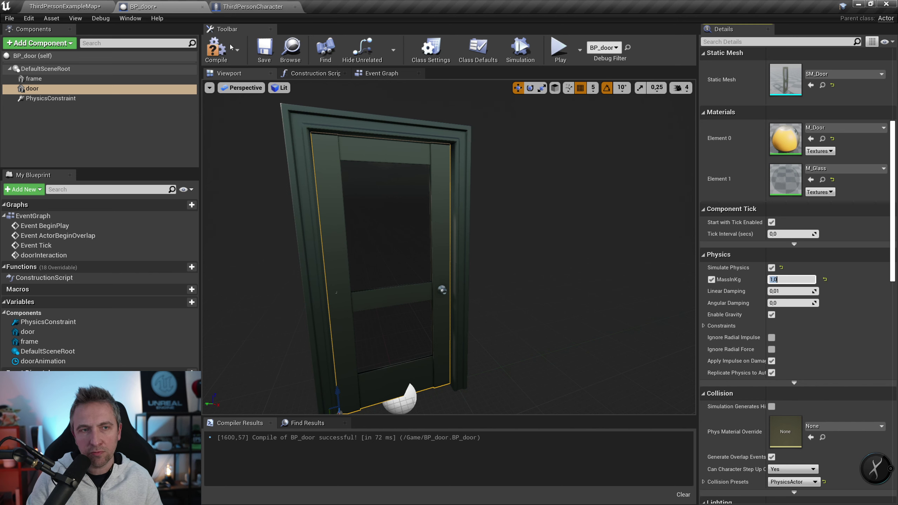
{"action": "left_click", "coordinate": [216, 49]}
{"action": "left_click", "coordinate": [102, 7]}
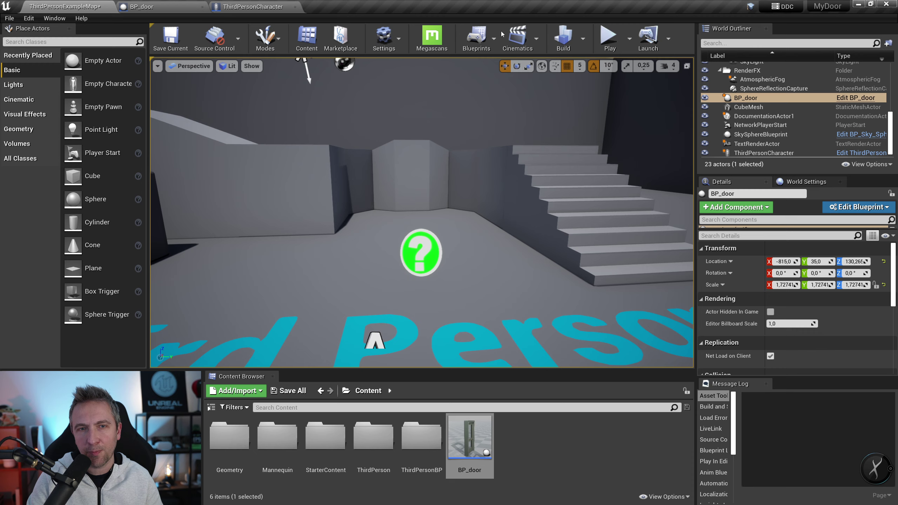
{"action": "left_click", "coordinate": [609, 36]}
Step: Run the character back and forth through the 1 kg door in play mode
{"action": "key", "text": "w"}
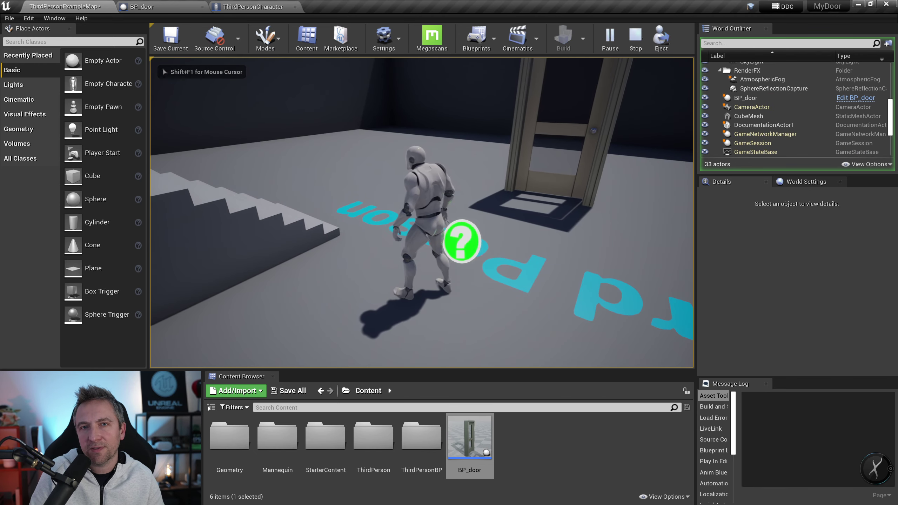
{"action": "key", "text": "w"}
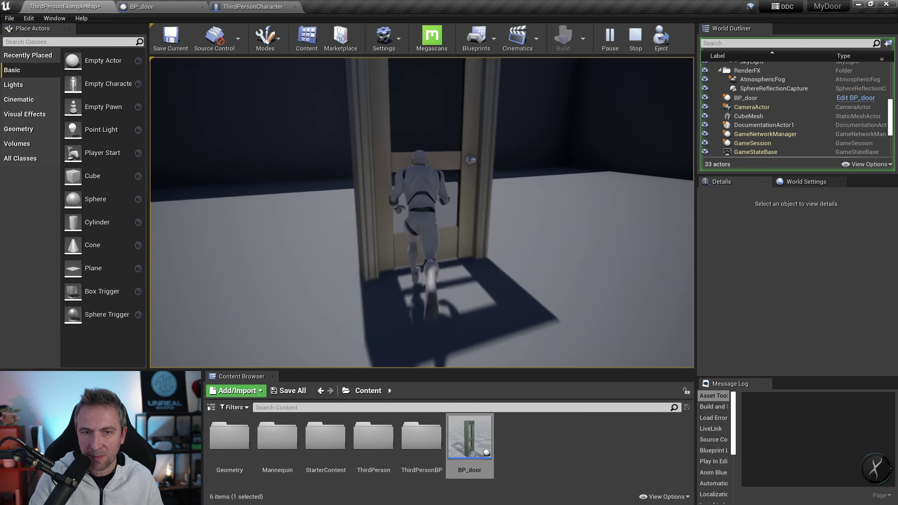
{"action": "key", "text": "w"}
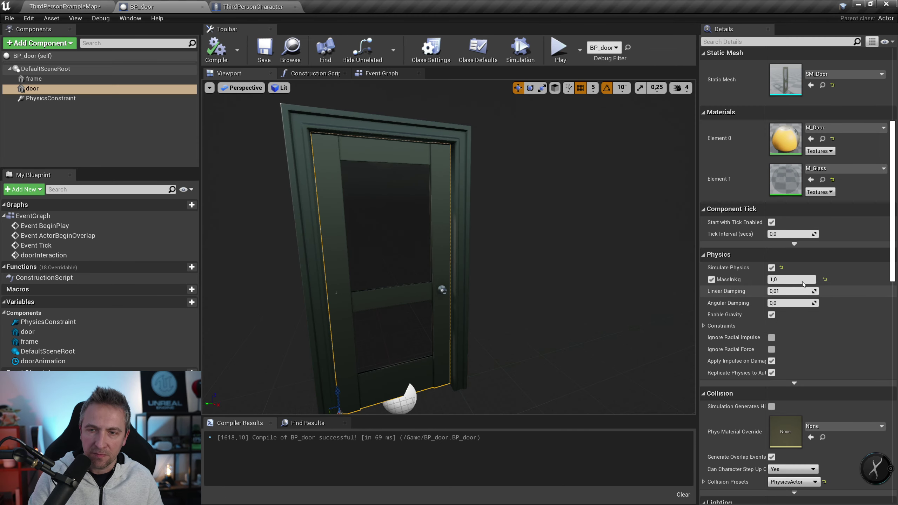
Step: Set the door's mass to 20 kg and recompile BP_door
{"action": "left_click", "coordinate": [802, 279]}
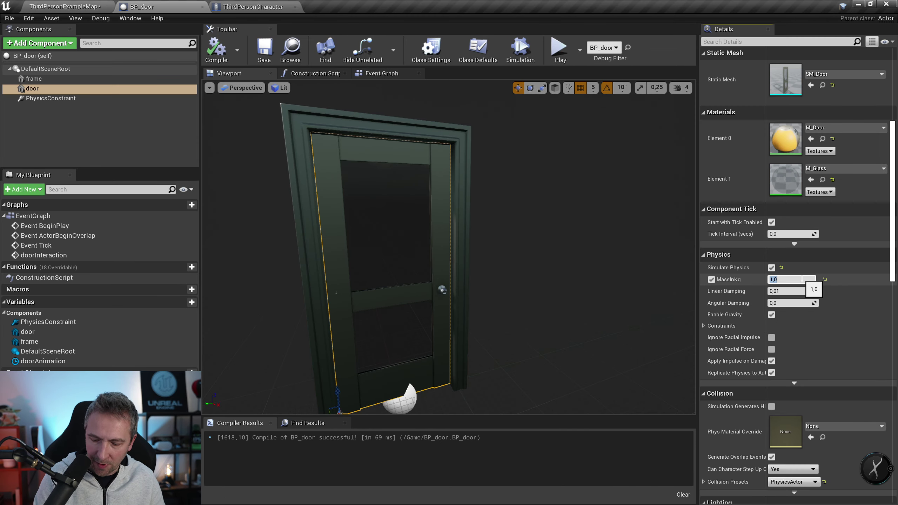
{"action": "type", "text": "20"}
{"action": "left_click", "coordinate": [216, 49]}
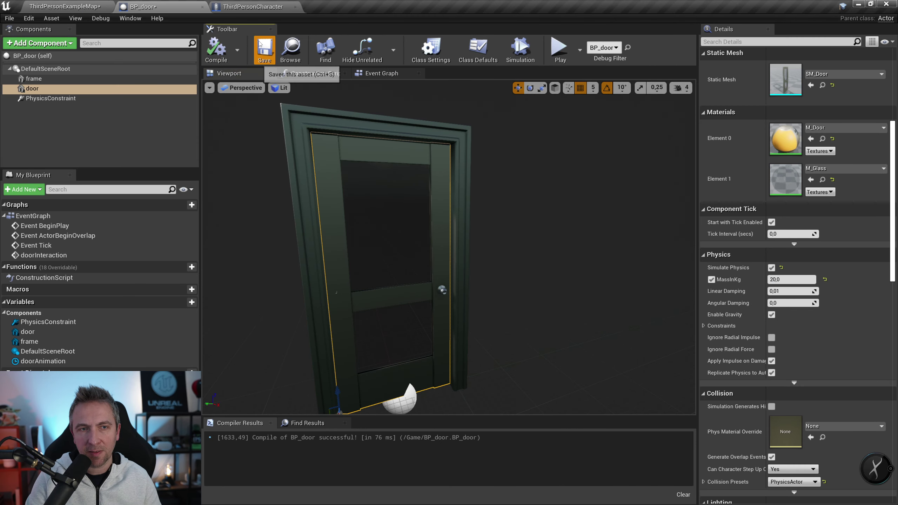
{"action": "left_click", "coordinate": [67, 6]}
{"action": "left_click", "coordinate": [610, 37]}
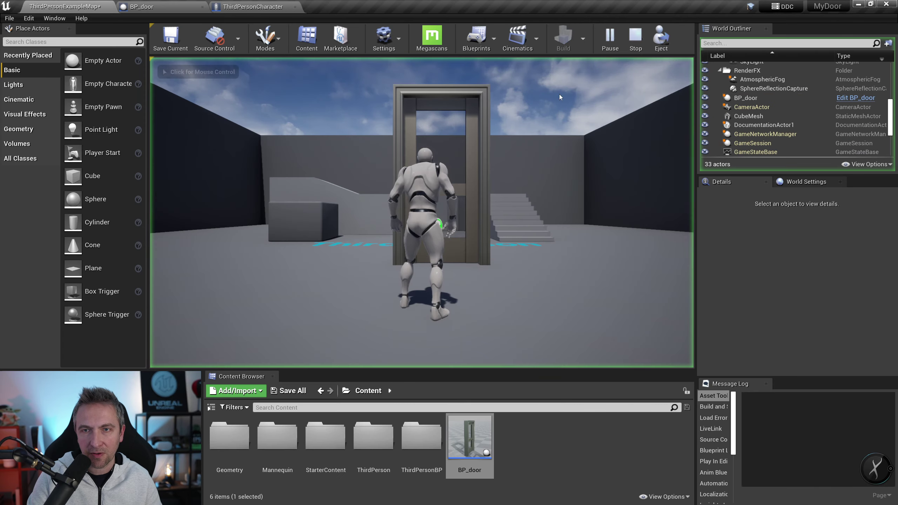
{"action": "key", "text": "w"}
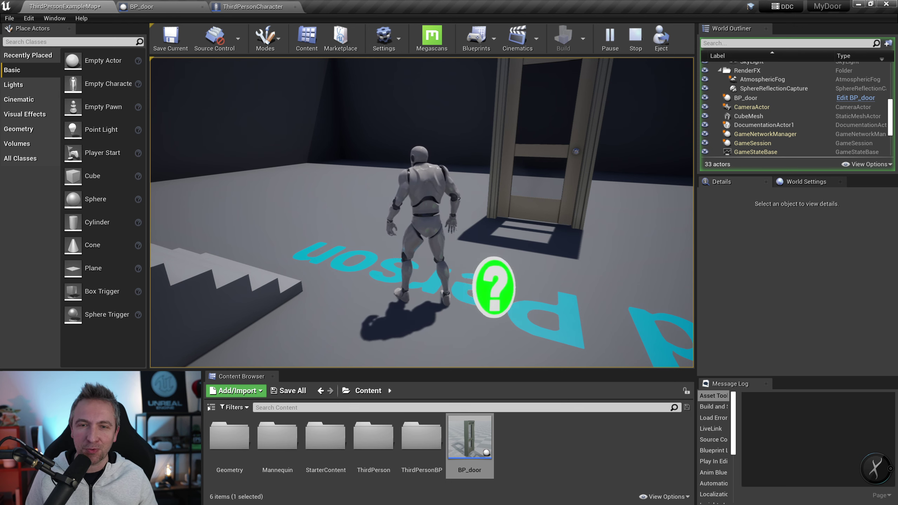
{"action": "key", "text": "w"}
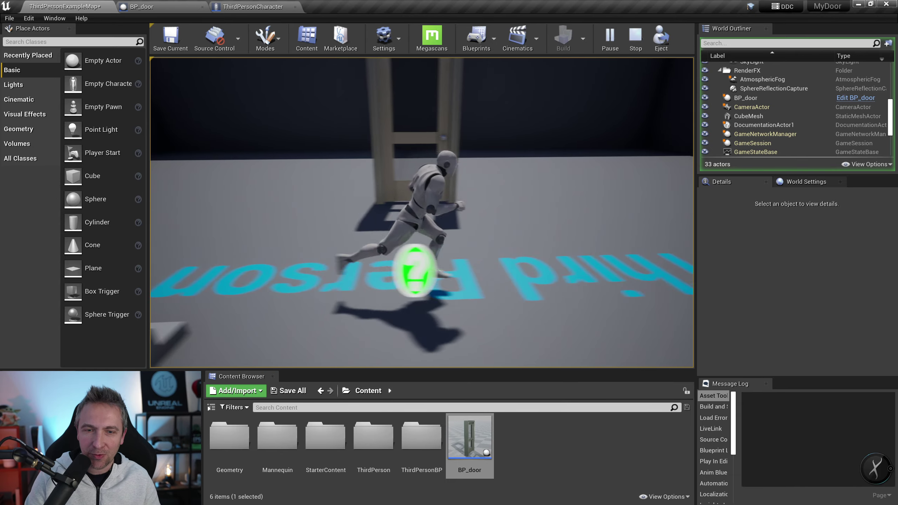